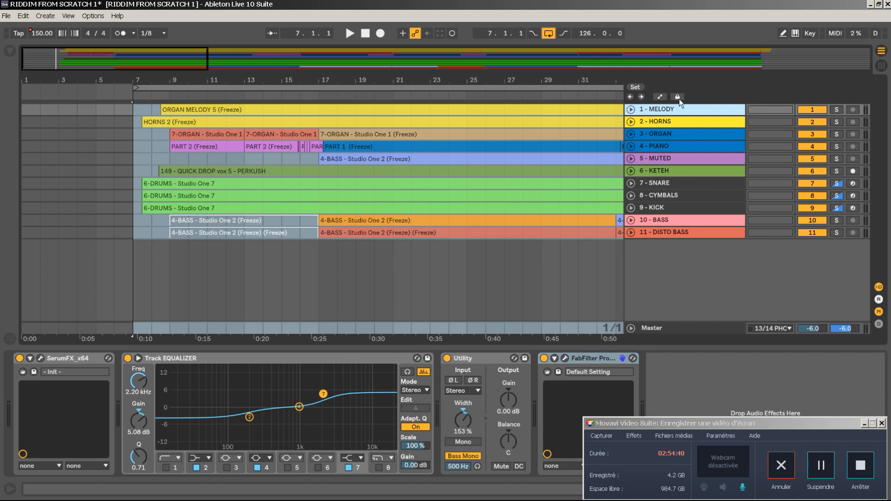
Step: Select all eleven tracks from MELODY to DISTO BASS with the loop range and review the export settings for selected tracks
click(681, 235)
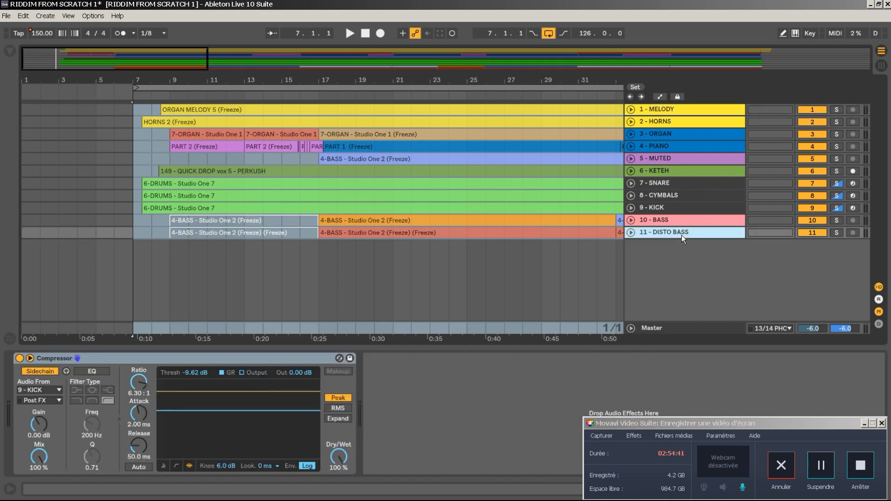
shift+click(700, 113)
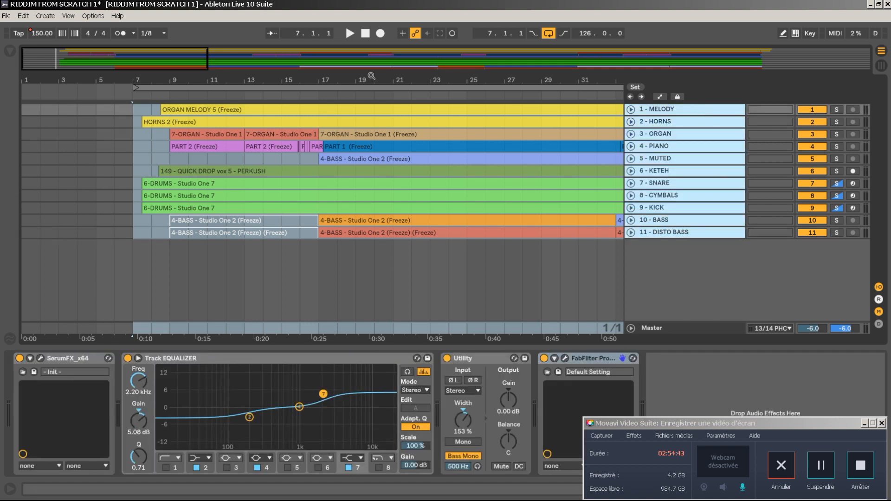
click(343, 88)
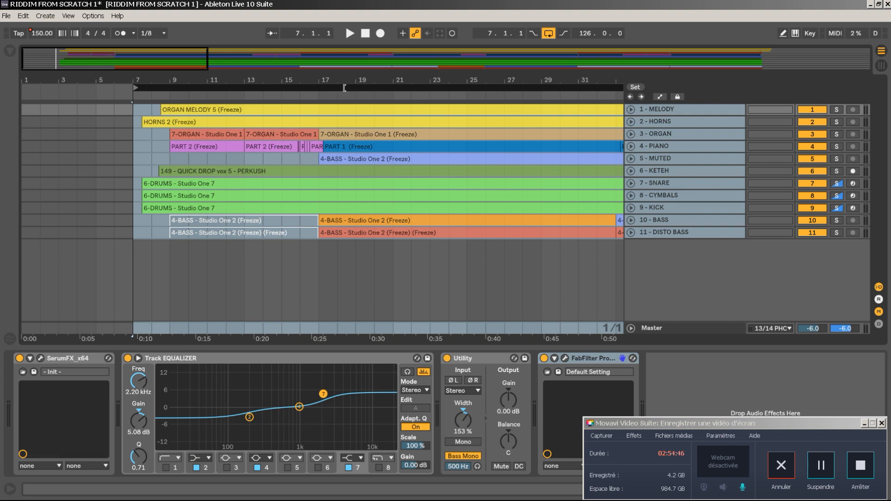
key(ctrl+shift+r)
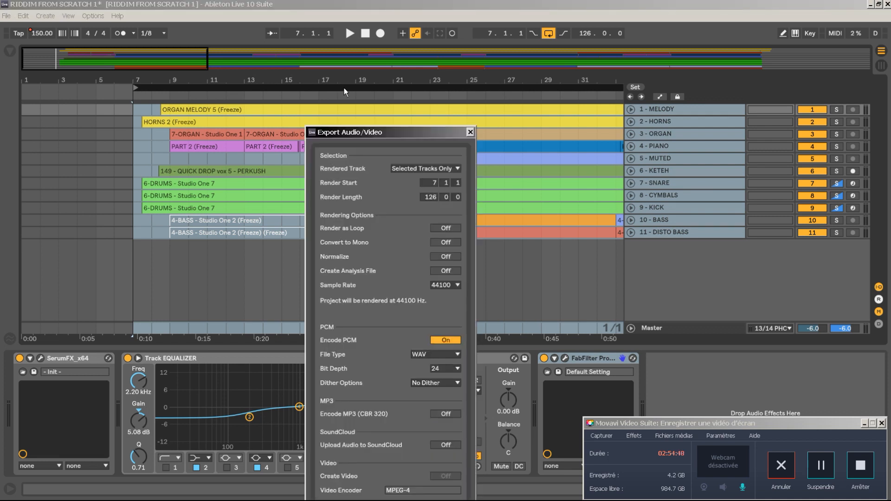
click(470, 132)
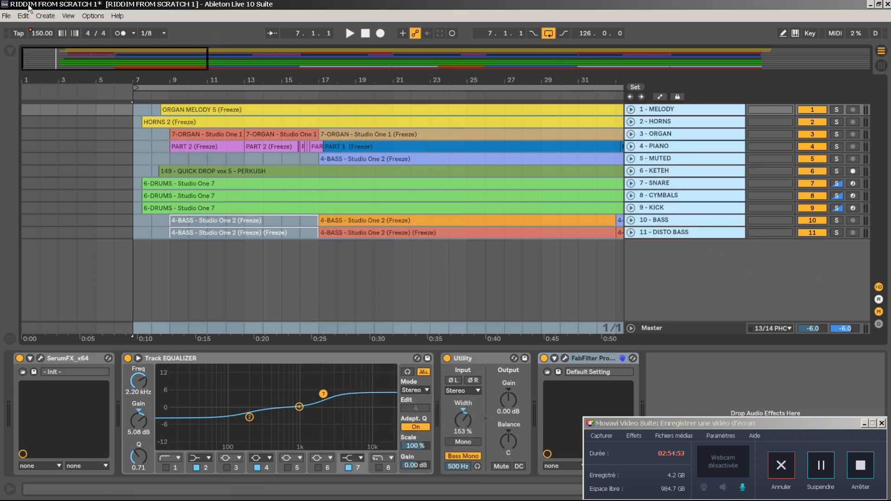
Step: Close the current project and show the new empty set in Arrangement View with its AUDIO track collapsed
click(887, 5)
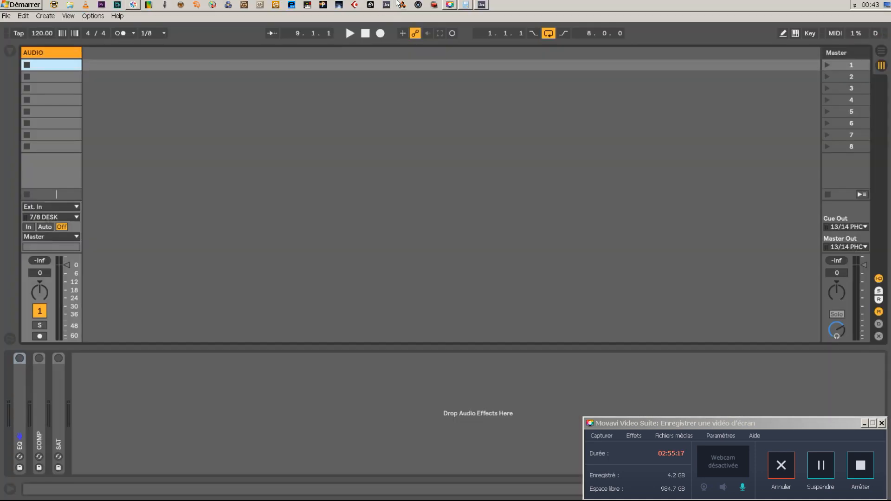
click(881, 50)
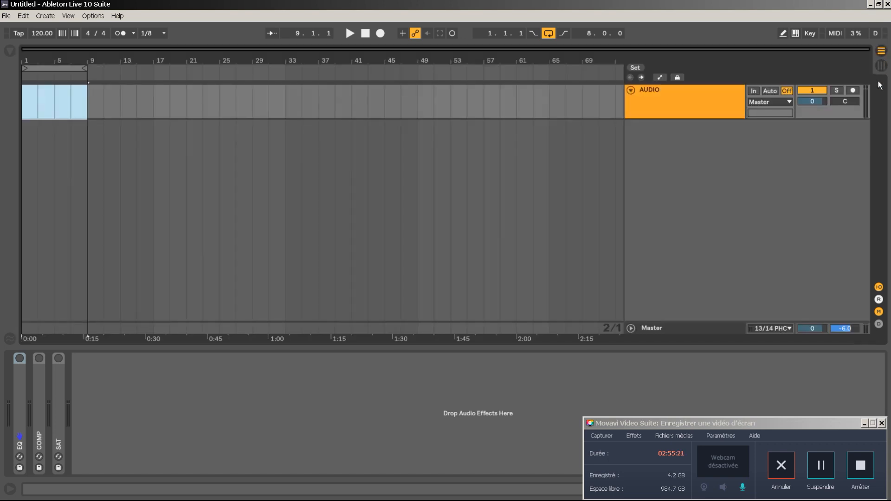
click(694, 109)
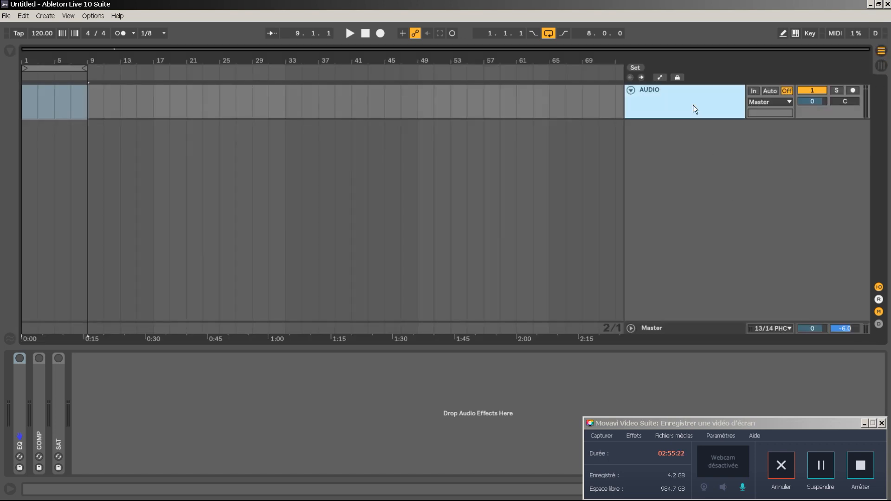
click(630, 90)
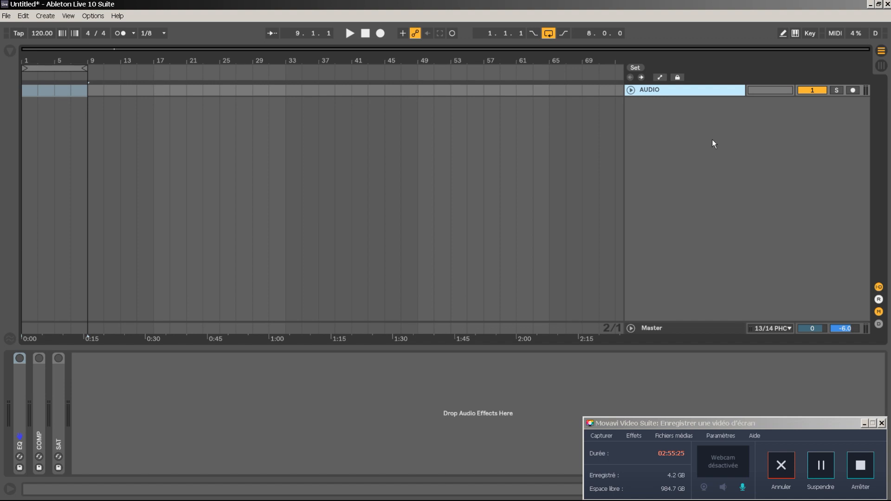
Step: Set the new set's tempo to 75 BPM
click(41, 38)
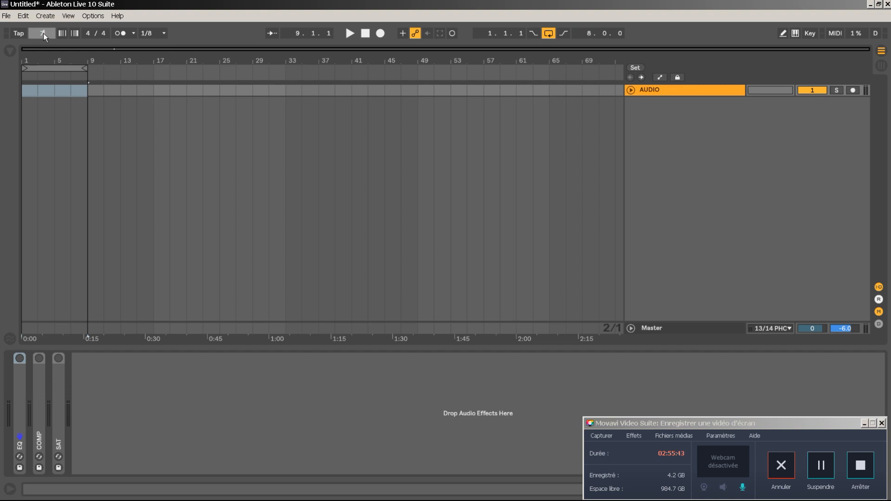
key(Return)
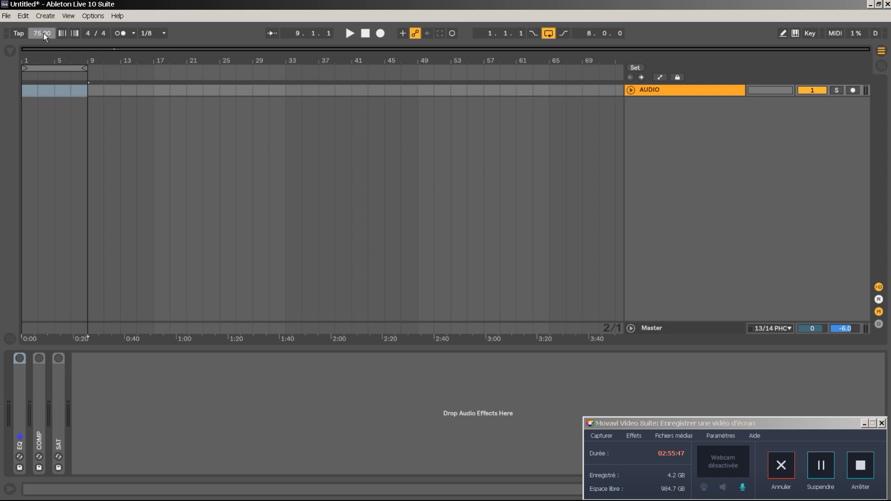
Step: From Windows Explorer, import all eleven stems in G:\SHR DATA #1\SSD COURSES\RIDDIM FROM SCRATCH 1 Project\SCRATCH AUDIO Processed onto separate tracks at bar 1
mouse_move(38, 4)
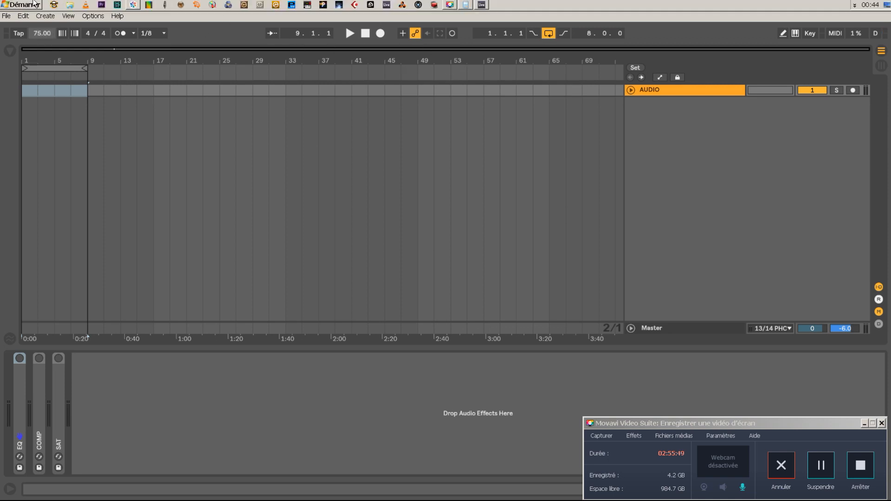
click(67, 5)
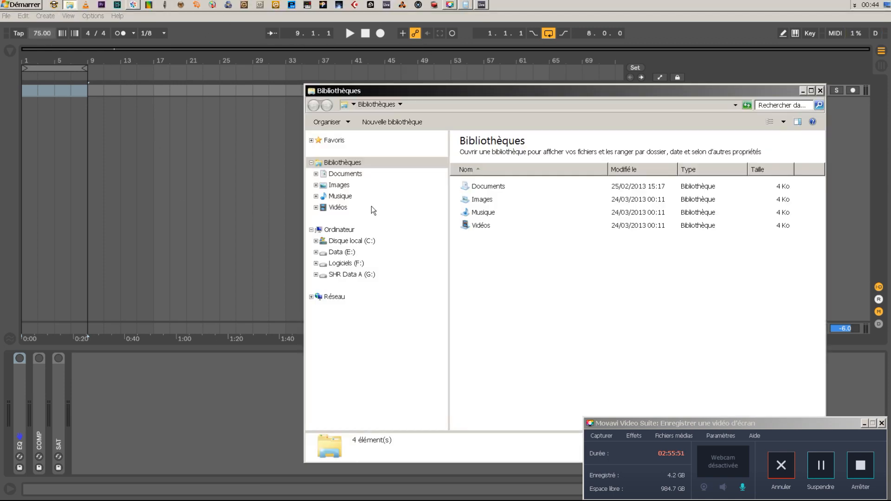
click(352, 274)
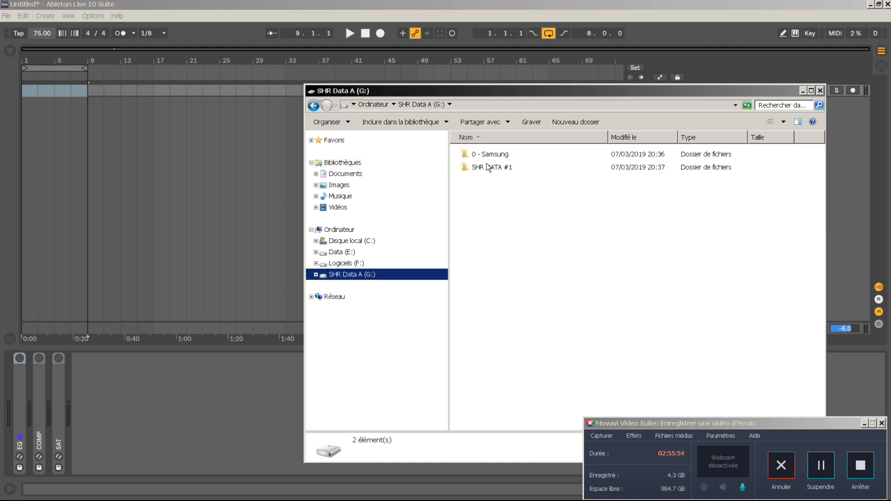
double_click(487, 170)
double_click(511, 233)
double_click(518, 154)
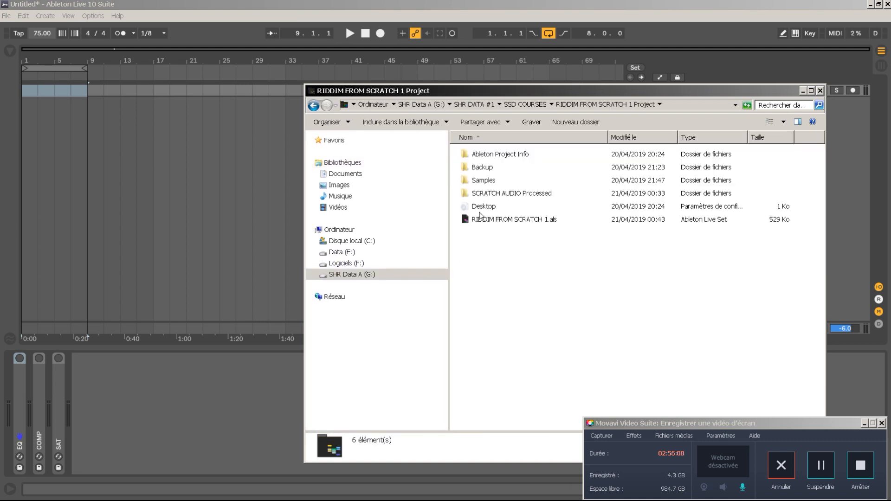
double_click(511, 193)
drag(497, 349, 513, 158)
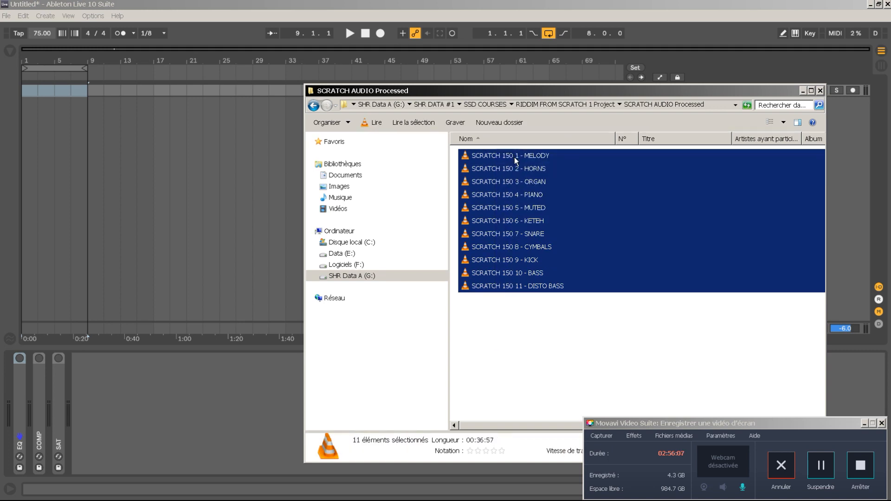
drag(516, 161, 24, 90)
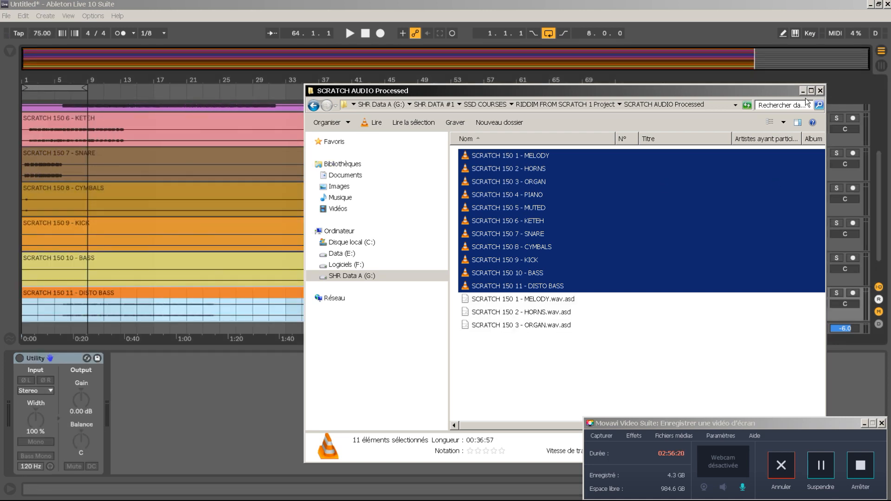
Step: Set the Master volume to -6 dB and start playback of the imported stems
click(837, 333)
click(815, 328)
text(-6)
key(Return)
key(space)
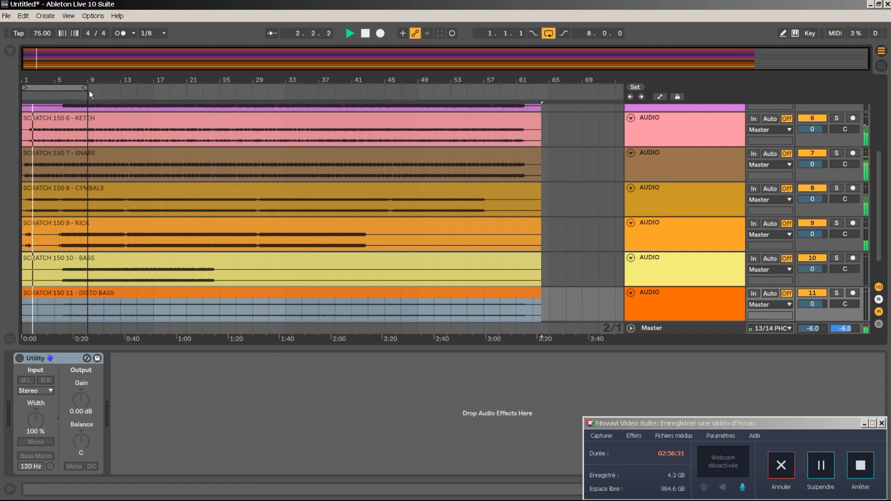
Step: Extend the arrangement loop to 64 bars from bar 1 and collapse all tracks
drag(88, 88, 169, 88)
drag(239, 94, 548, 104)
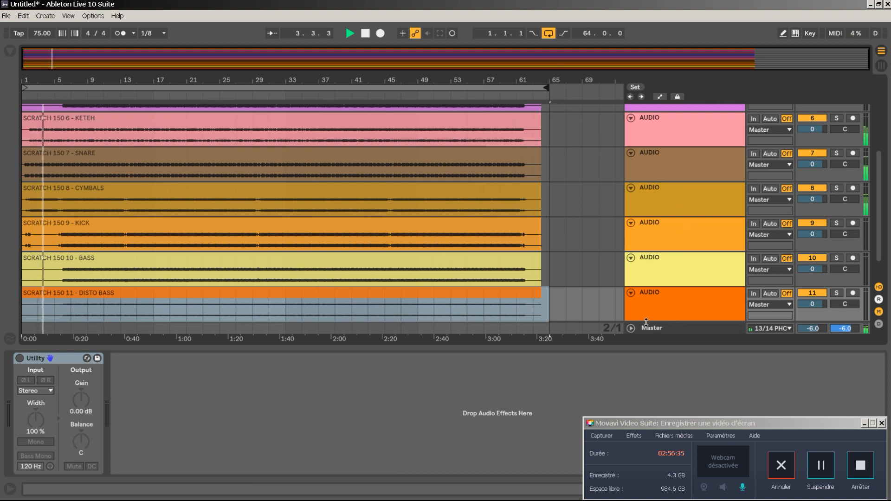
alt+click(631, 293)
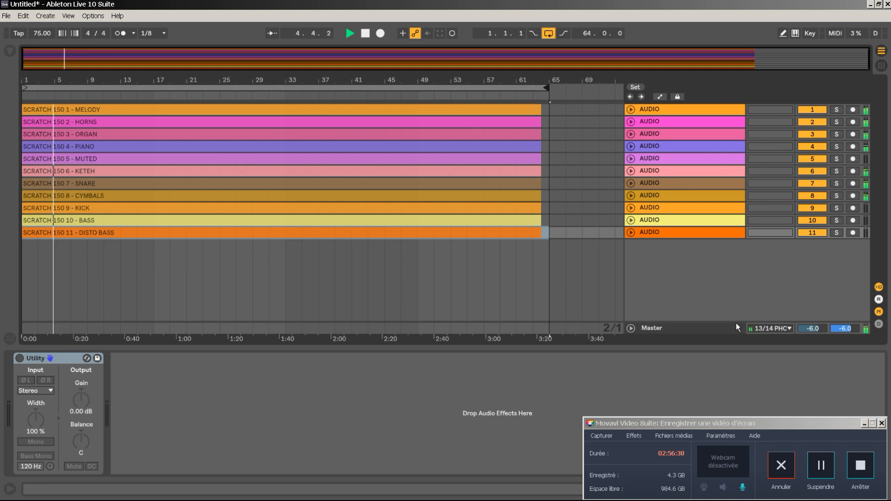
Step: Color tracks 10 and 11, holding the BASS and DISTO BASS stems, salmon red
click(665, 232)
shift+click(667, 221)
right_click(667, 221)
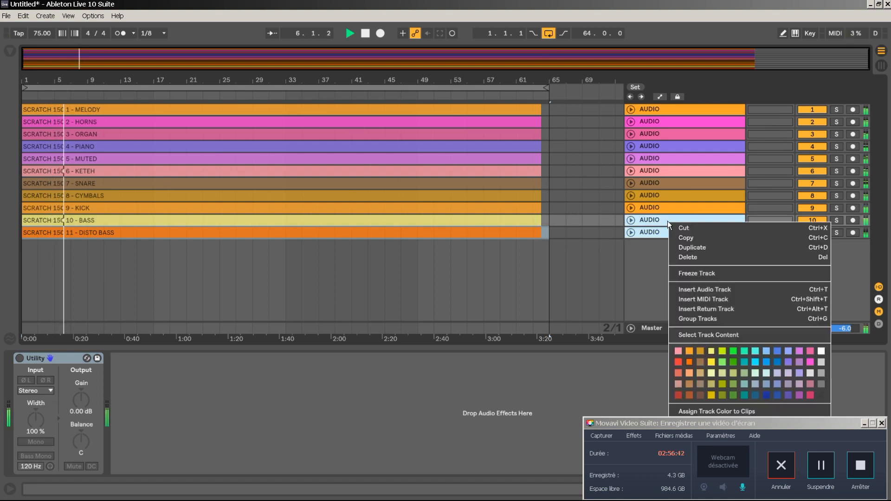
click(676, 370)
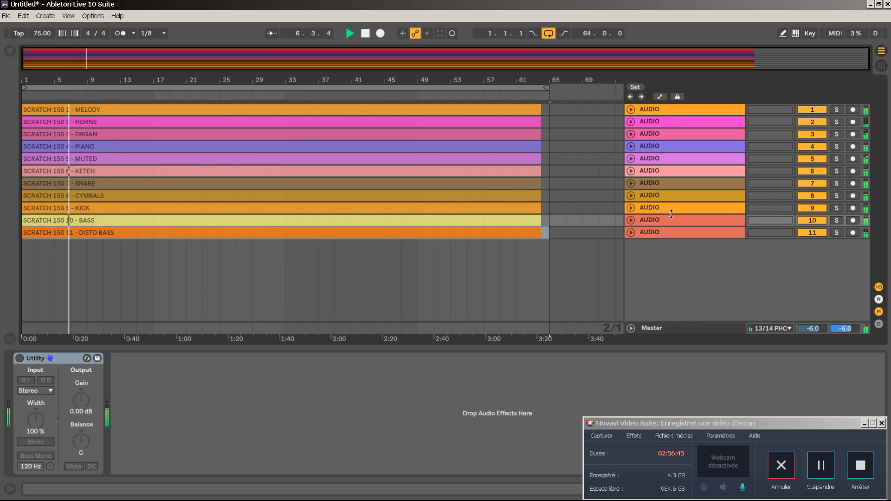
Step: Color tracks 6 to 9, holding the KETEH, SNARE, CYMBALS and KICK stems, orange
shift+click(650, 182)
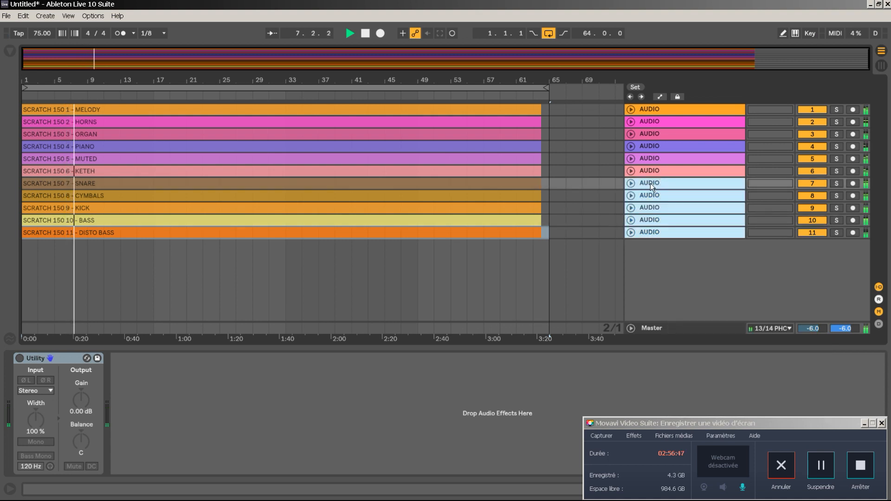
shift+click(655, 171)
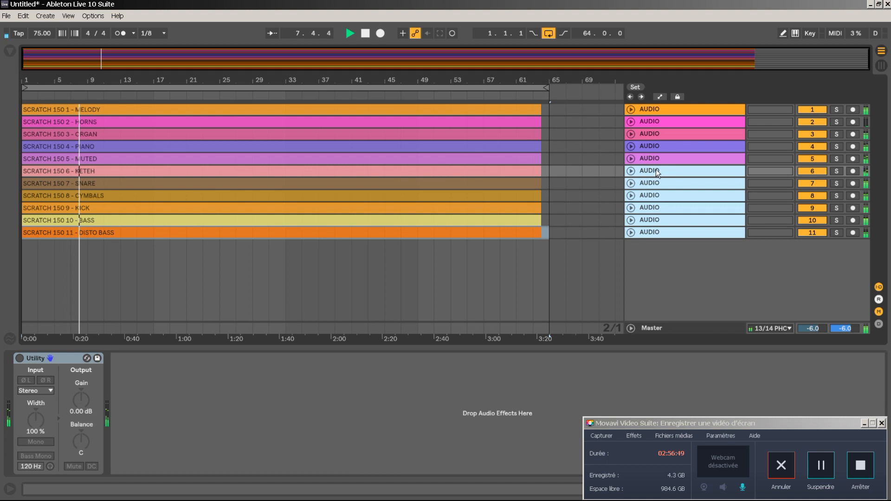
click(656, 170)
shift+click(659, 209)
right_click(659, 209)
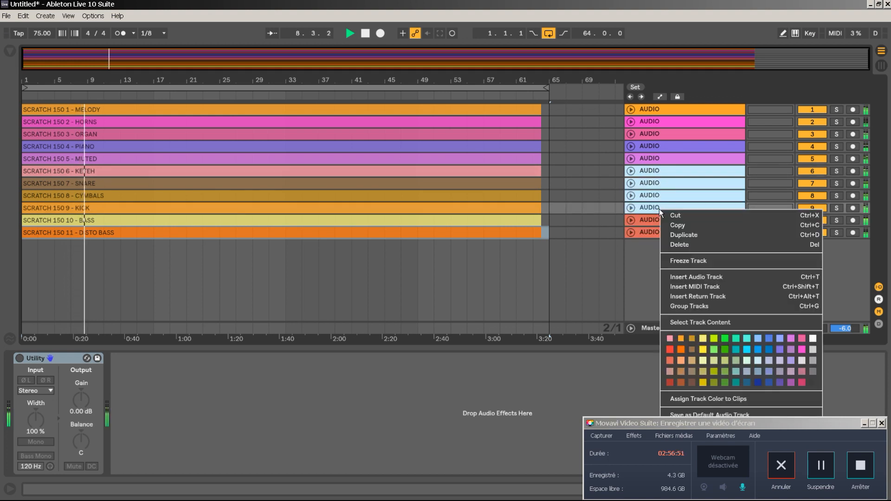
click(680, 340)
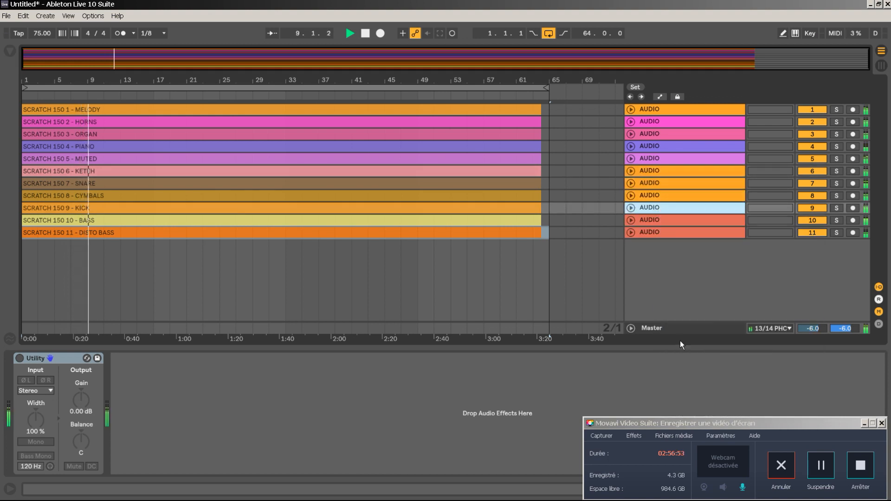
Step: Color track 5, holding the MUTED stem, light orange
click(651, 161)
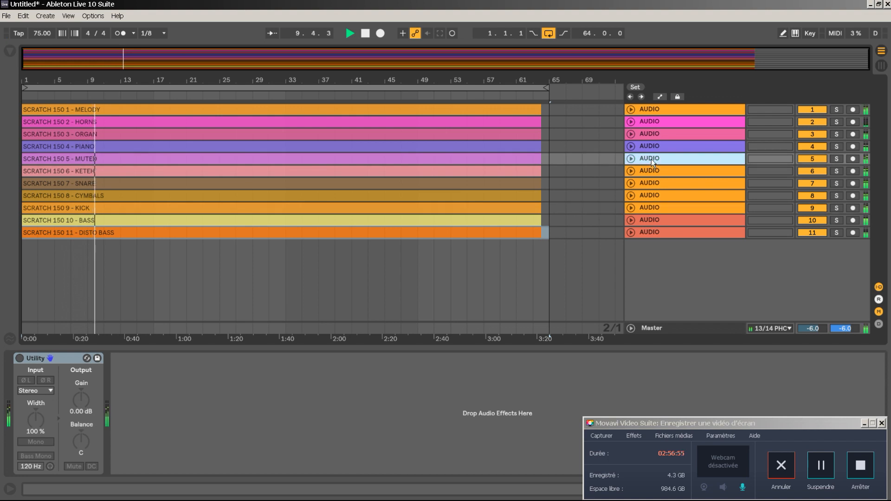
right_click(650, 159)
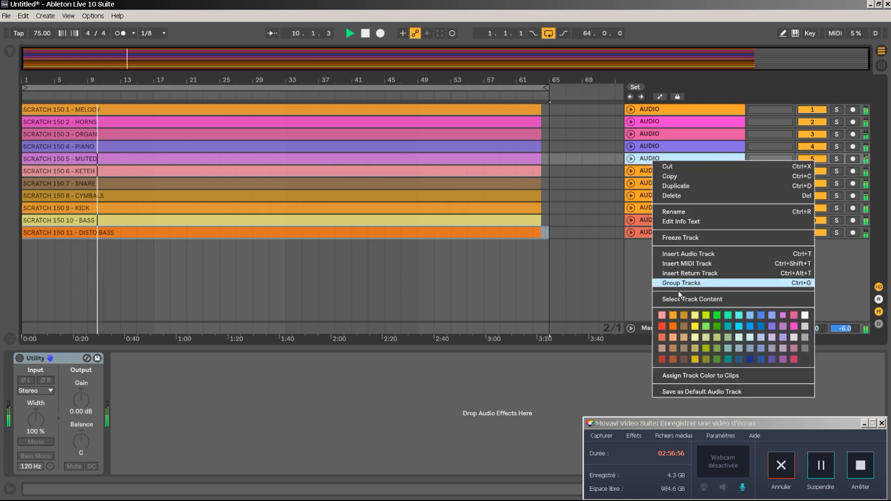
click(673, 340)
Step: Color tracks 3 and 4, holding the ORGAN and PIANO stems, light green
click(658, 148)
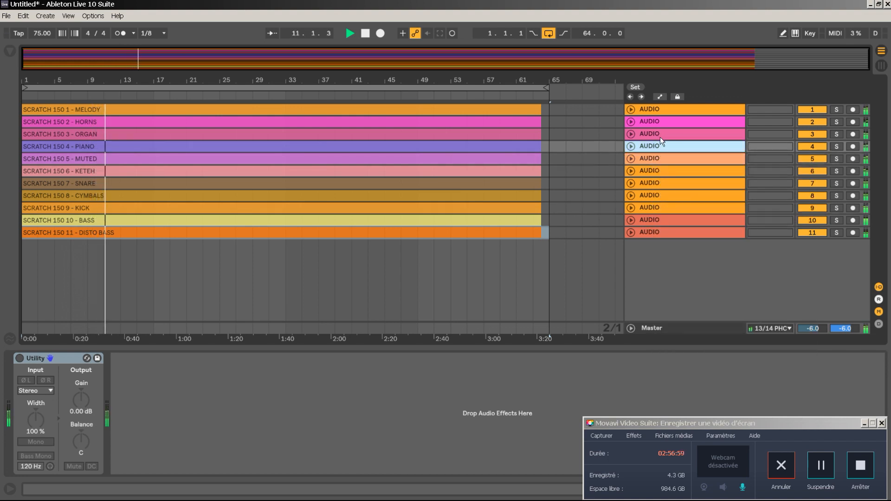
shift+click(661, 134)
right_click(662, 132)
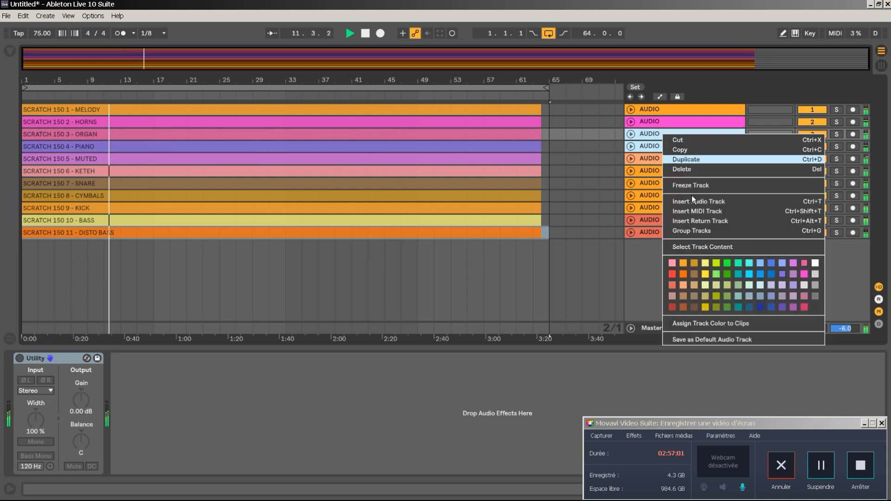
click(715, 269)
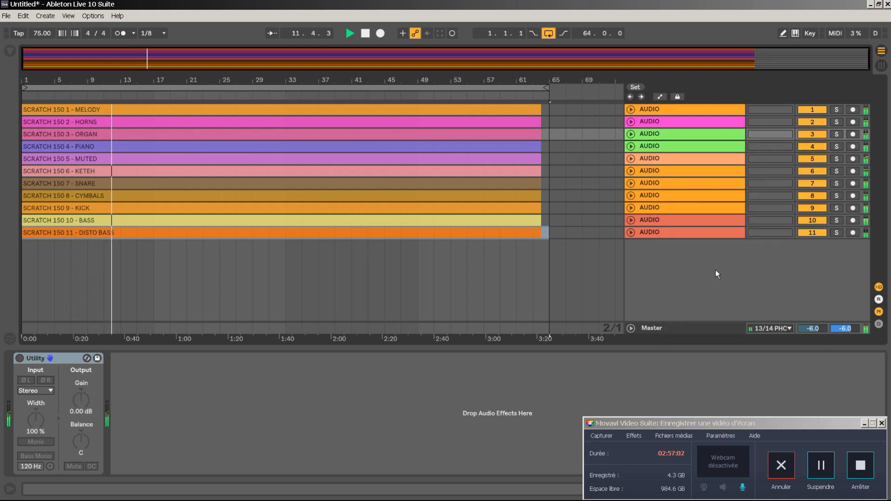
Step: Color tracks 1 and 2, holding the MELODY and HORNS stems, yellow
click(662, 121)
shift+click(665, 110)
right_click(664, 111)
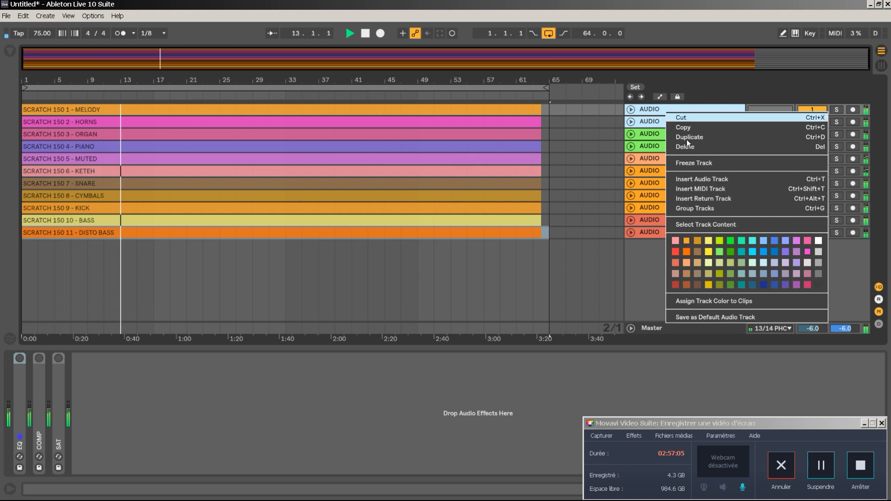
click(717, 252)
Step: Assign each track's color to its clips across all eleven tracks
click(686, 233)
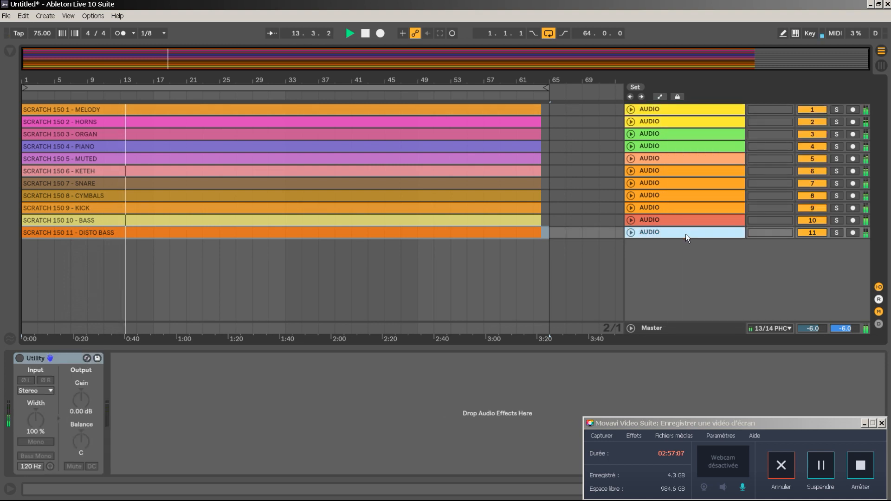
shift+click(686, 110)
right_click(686, 110)
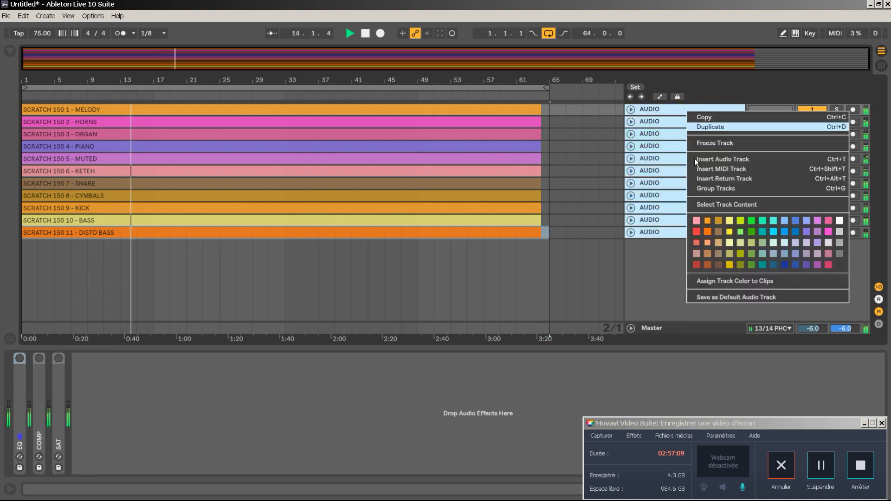
click(727, 278)
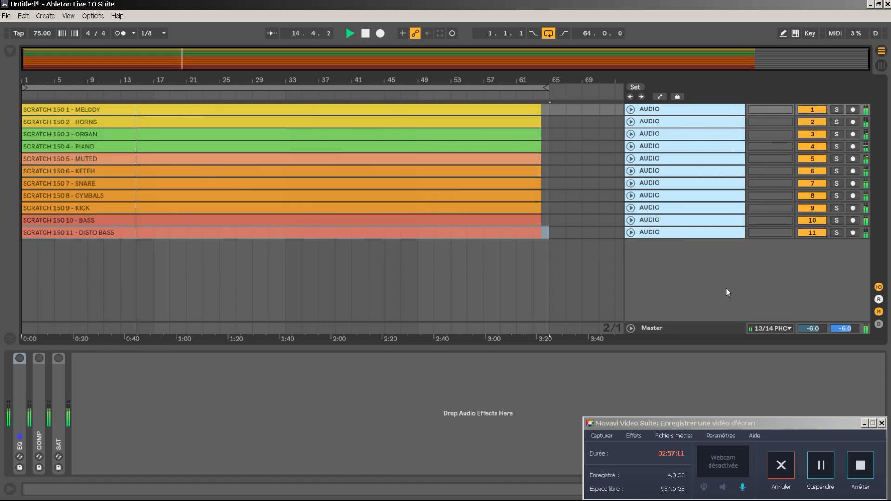
Step: Solo the organ and piano tracks, audition them from the start of the song, then clear the solos and stop playback
drag(146, 82, 146, 82)
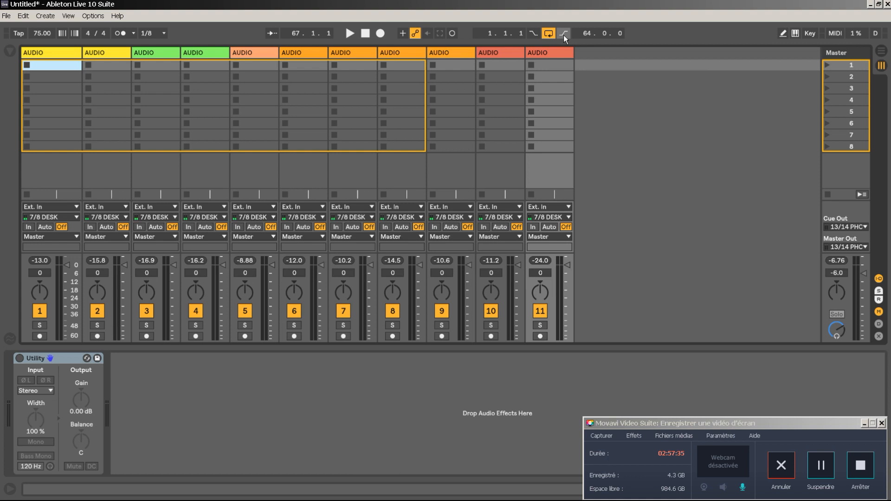
click(152, 54)
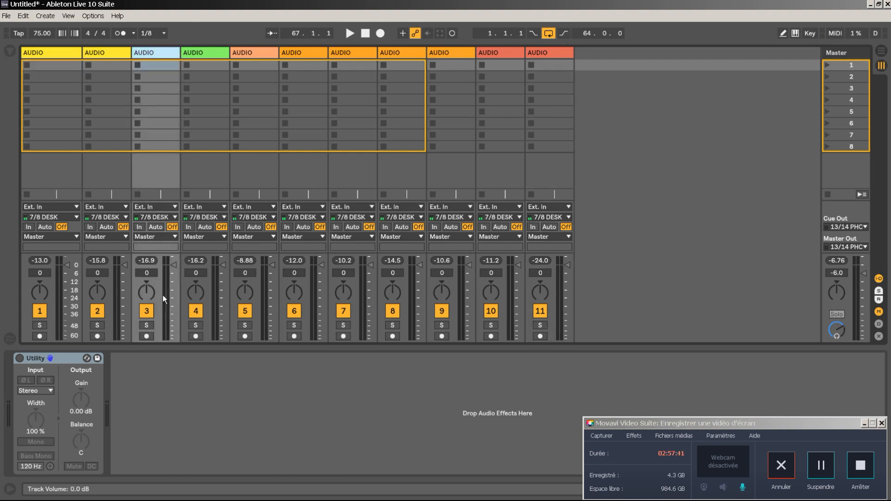
click(144, 326)
key(space)
ctrl+click(193, 326)
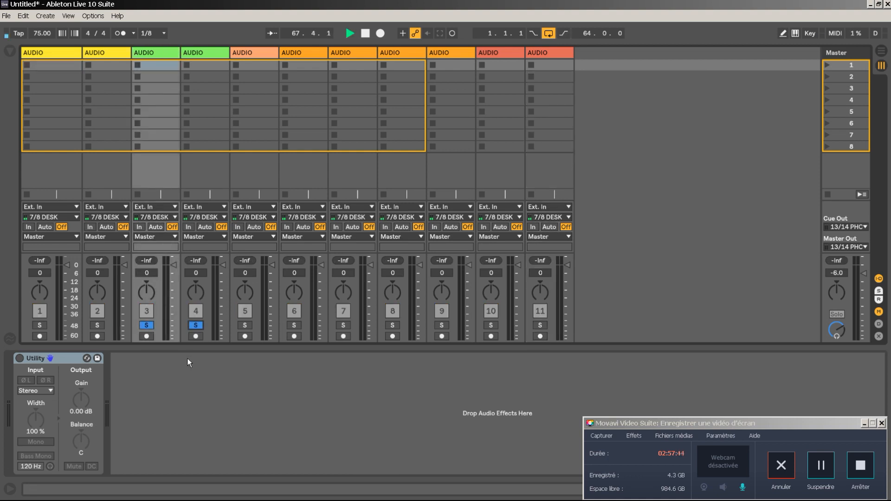
click(881, 51)
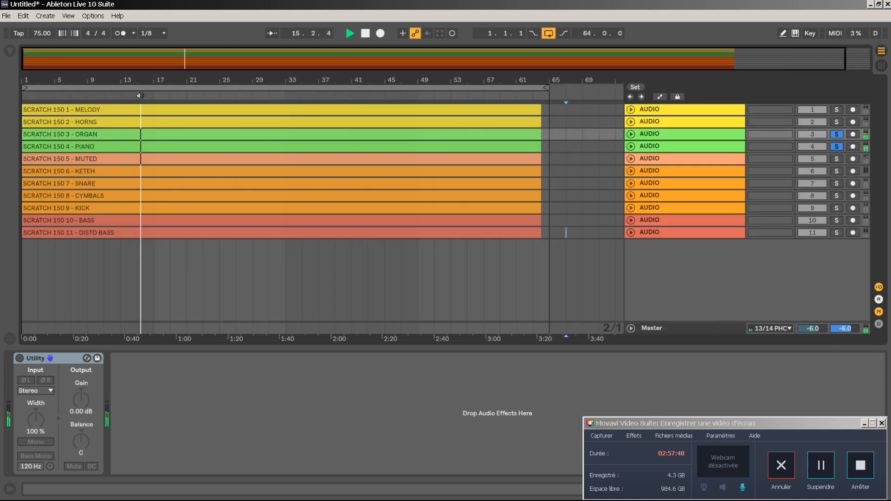
click(41, 89)
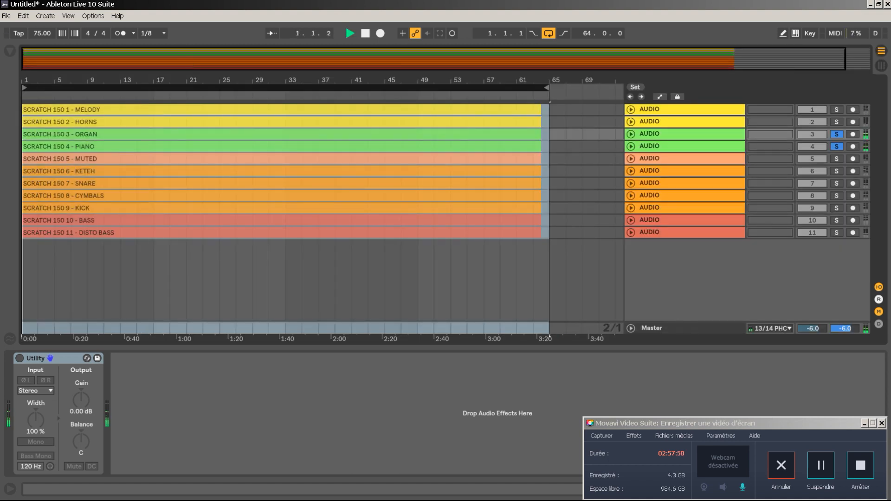
key(Tab)
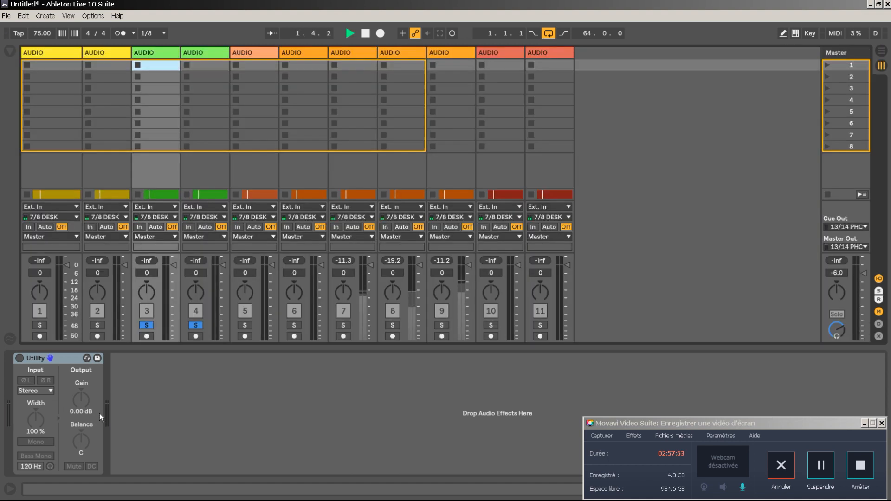
click(150, 326)
key(space)
Step: Group the organ and piano tracks, tracks 3 and 4, as SKANK
click(138, 57)
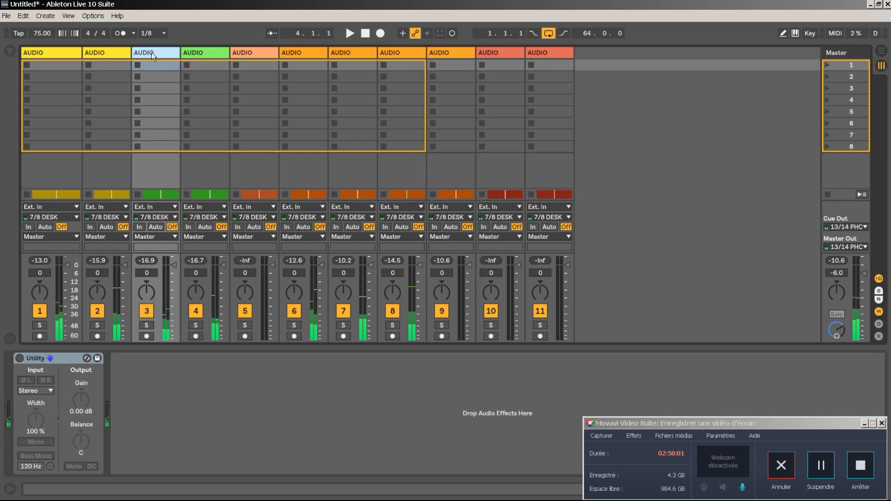
click(210, 53)
key(ctrl+g)
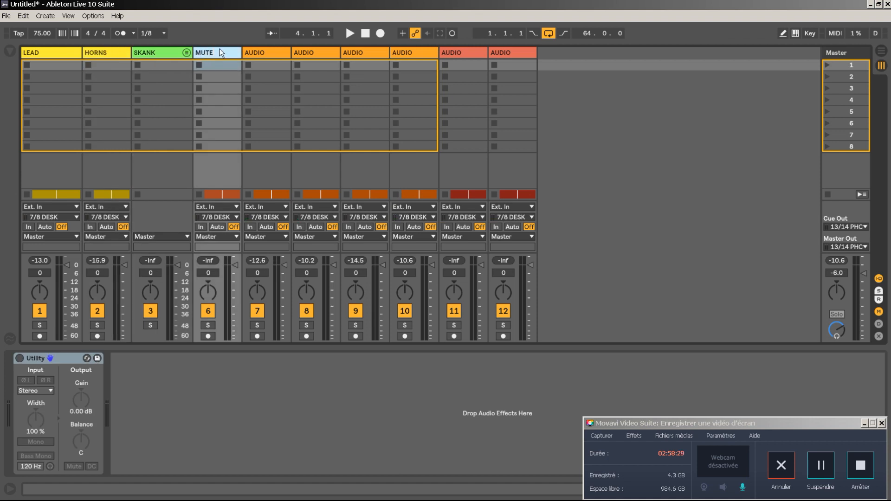
Step: Rename the first orange track, following MUTE, as KETEH
click(275, 50)
key(ctrl+r)
text(KETEH)
key(Return)
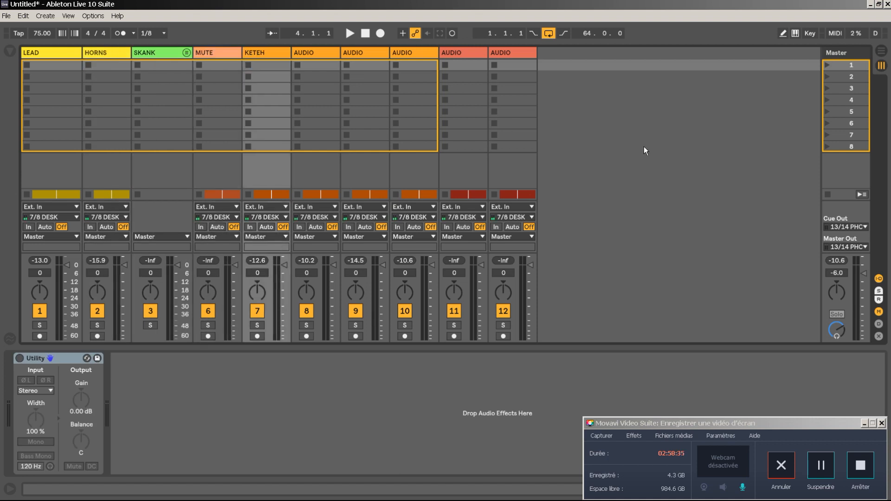
Step: Lower the master volume to -10.7 dB
click(644, 146)
drag(866, 277, 865, 282)
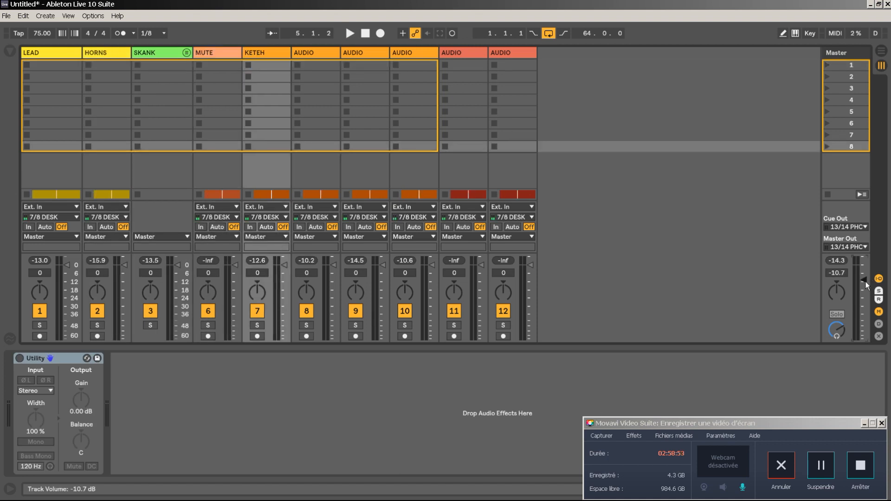
Step: Insert a new audio track after the bass tracks, name it REC and color it red
right_click(673, 77)
click(698, 84)
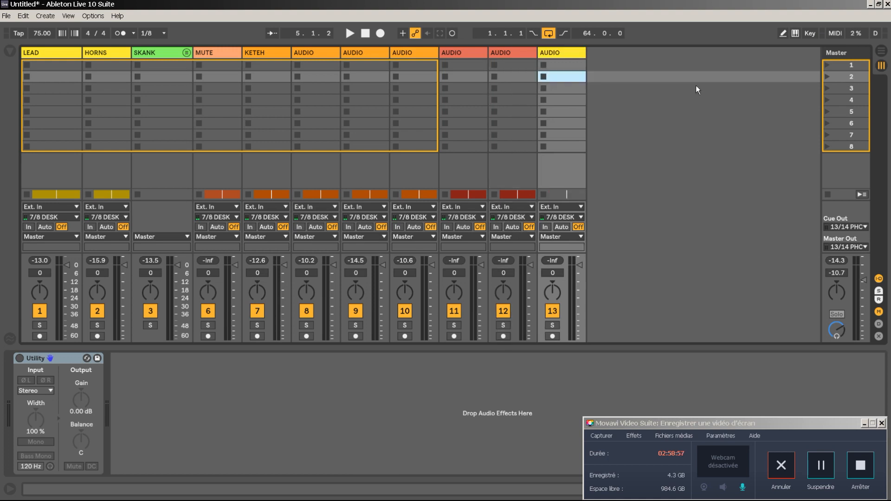
right_click(560, 52)
click(572, 219)
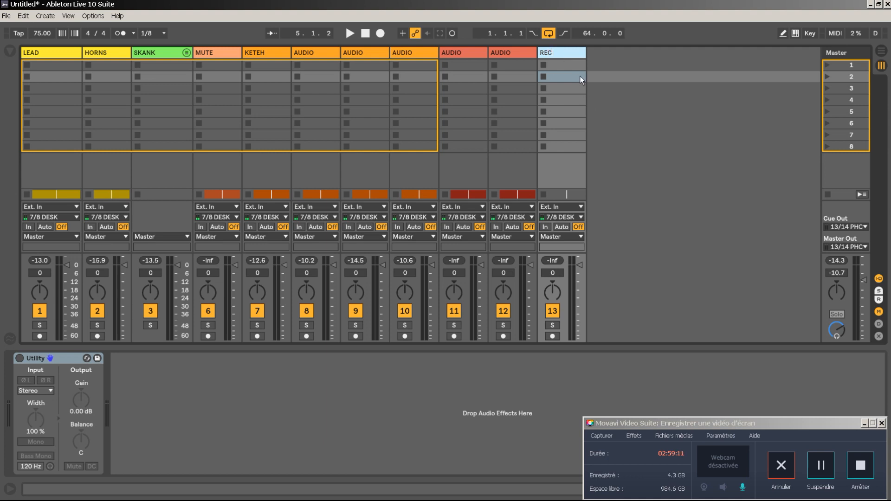
Step: Set the REC track's audio input to Master, start playback and arm the track for recording
click(561, 207)
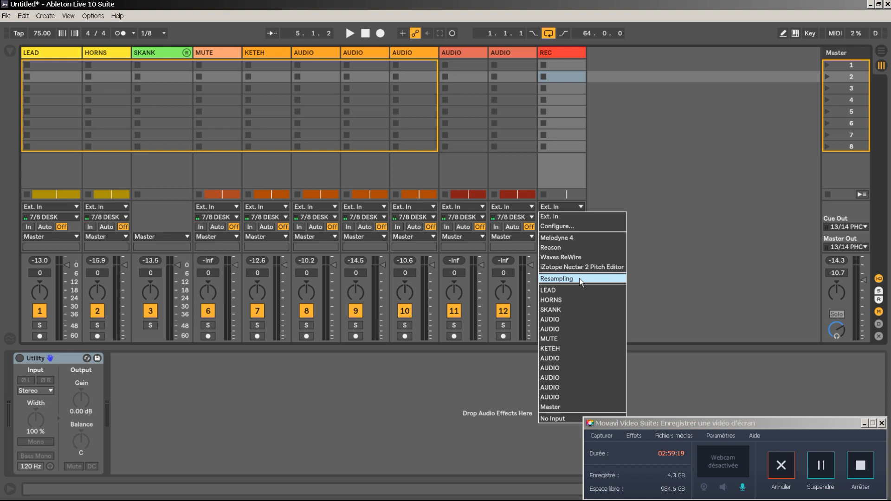
click(551, 407)
key(space)
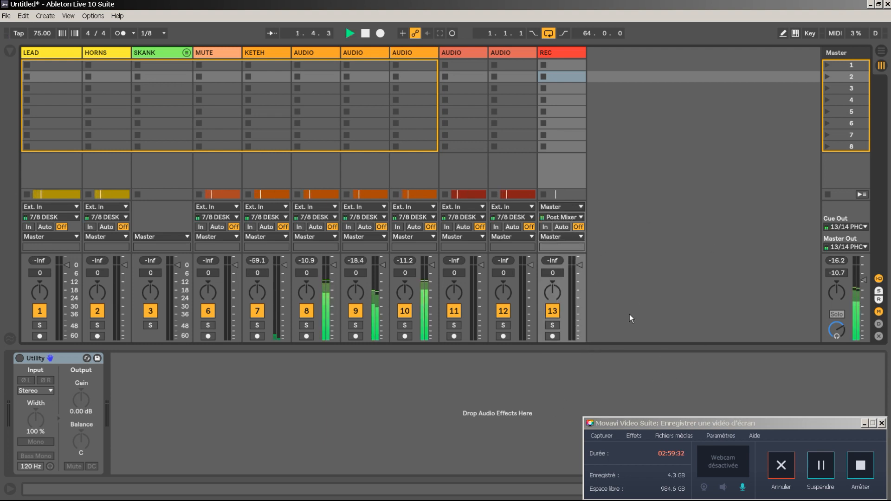
click(552, 336)
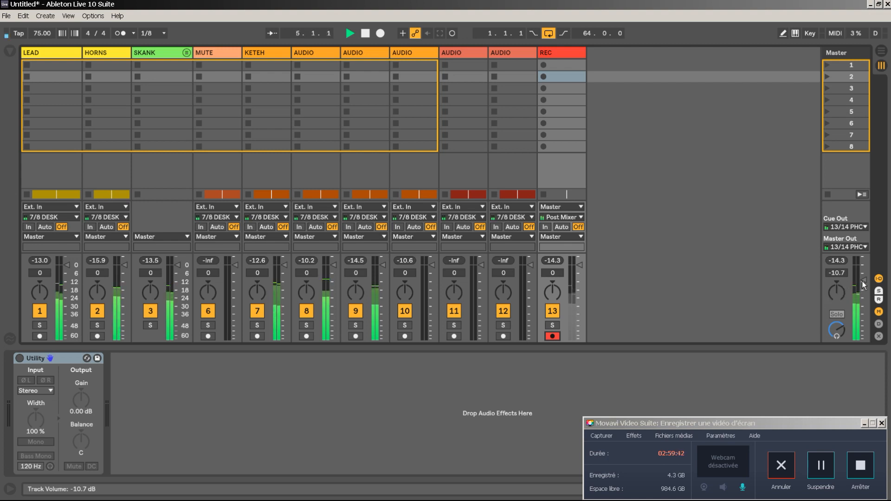
Step: Set the master volume to -6 dB while the song plays, then stop playback
drag(864, 280, 865, 276)
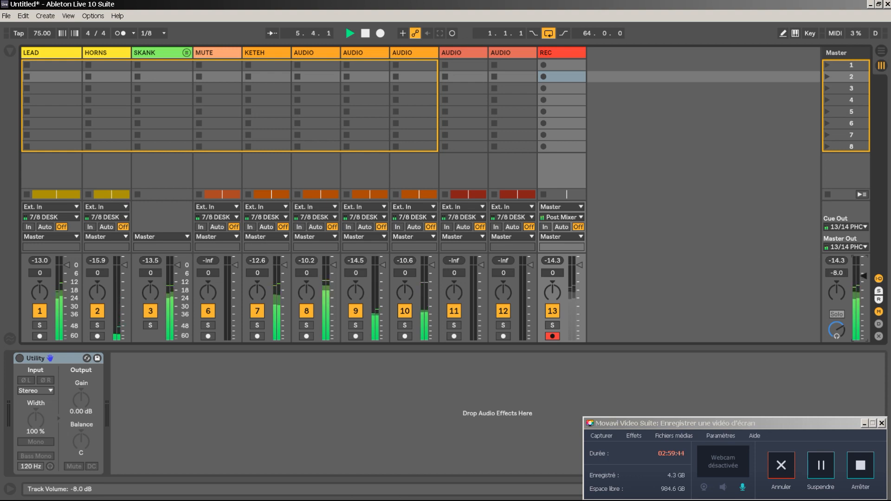
click(837, 272)
text(-6)
key(Return)
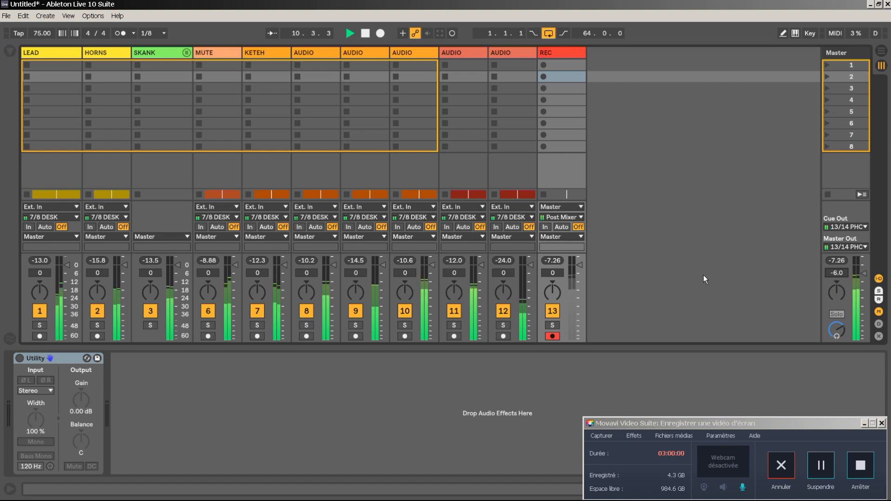
key(space)
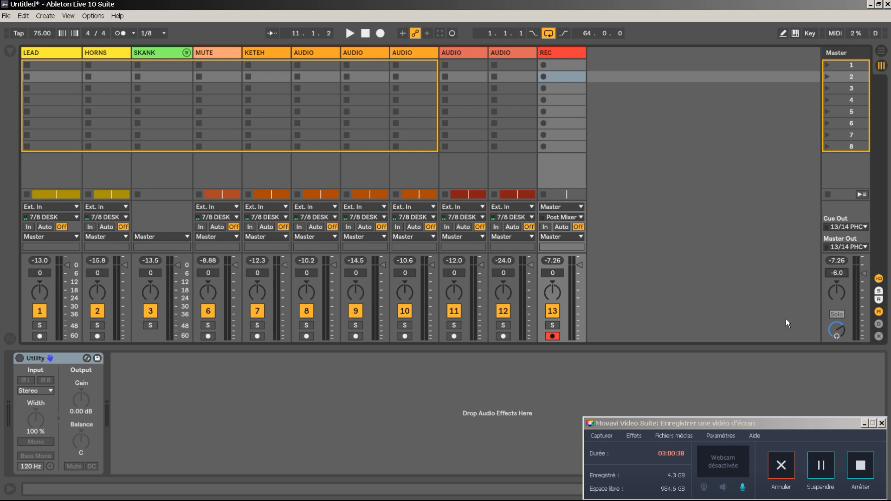
Step: Insert two return tracks into the set
right_click(701, 65)
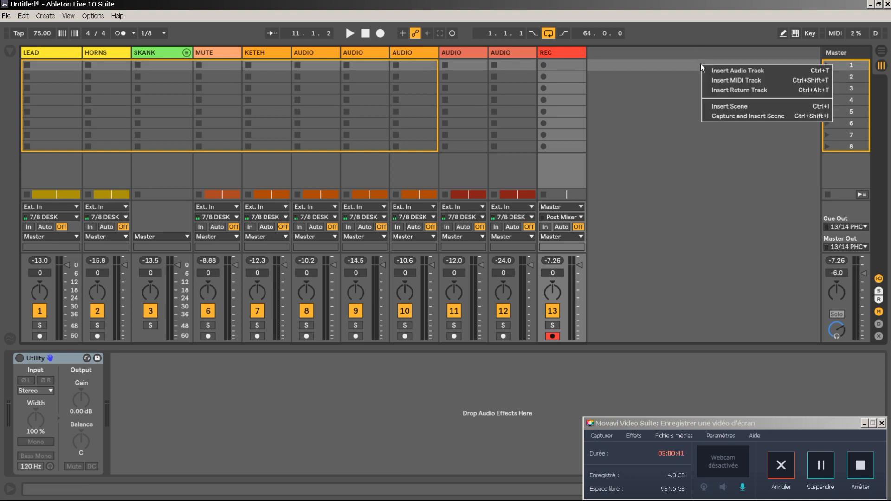
click(738, 91)
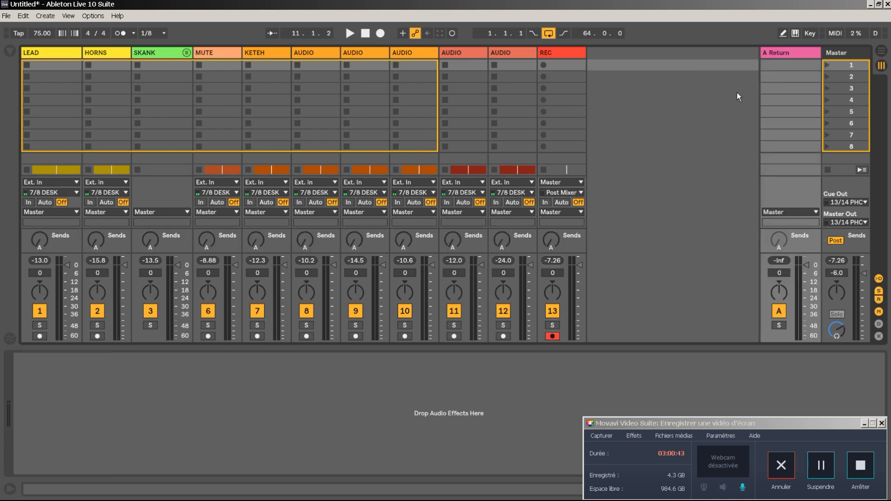
right_click(677, 82)
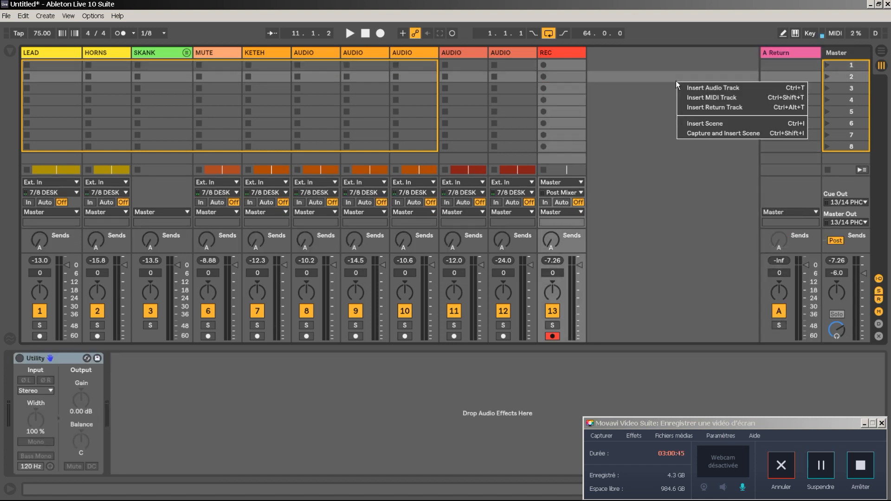
click(698, 106)
Step: Name the return tracks ROOM 1 and ROOM 2 and color both dark gray
click(727, 54)
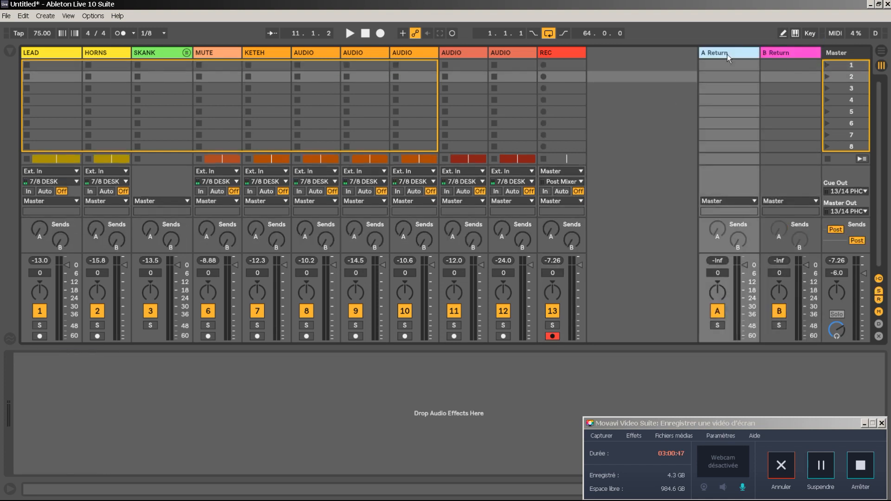
key(ctrl+r)
text(ROOM 1)
key(Tab)
text(ROOM 2)
right_click(727, 54)
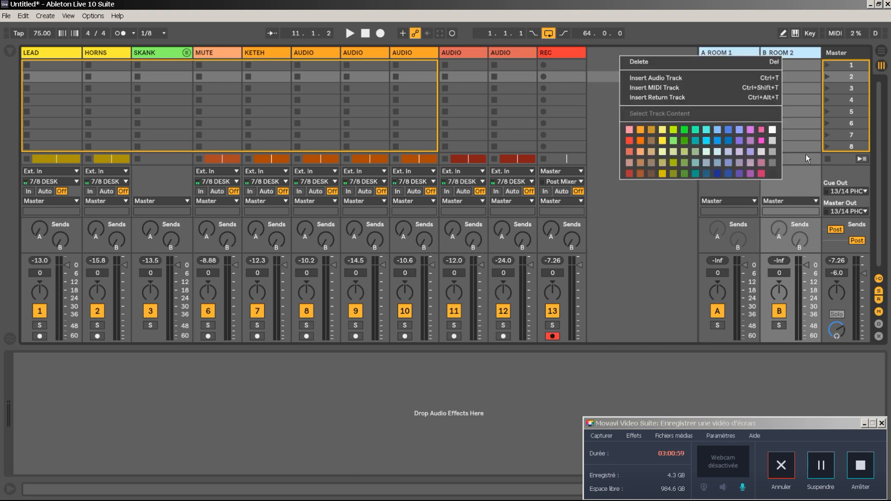
click(775, 174)
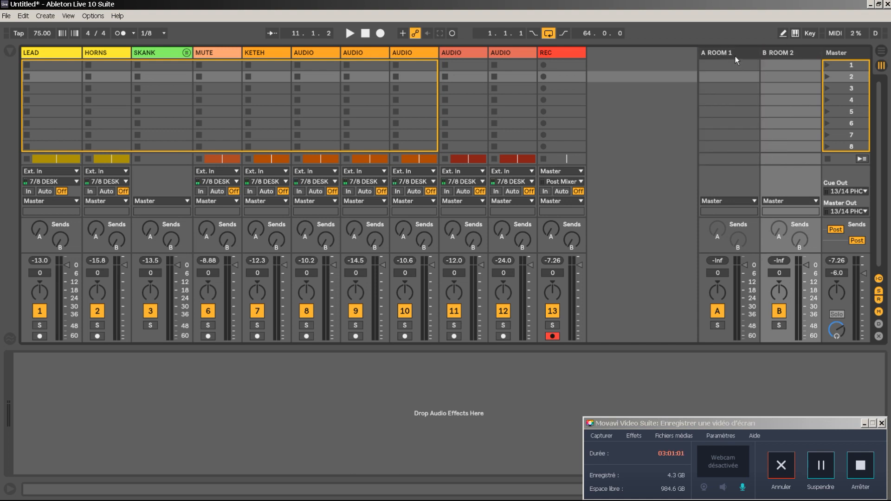
Step: Add a Reverb to ROOM 1 and ROOM 2, setting ROOM 1's decay time to 1.60 s and dry/wet to 100 %
click(11, 51)
drag(144, 276, 747, 54)
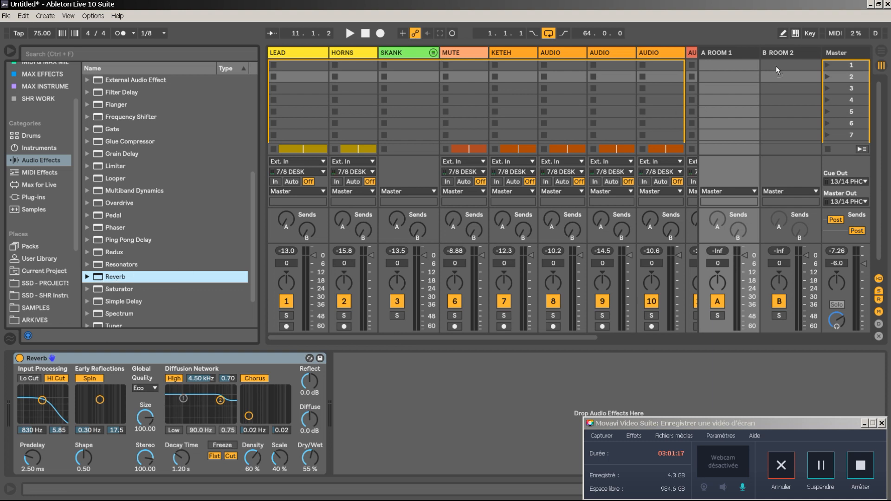
click(790, 59)
drag(791, 55, 790, 55)
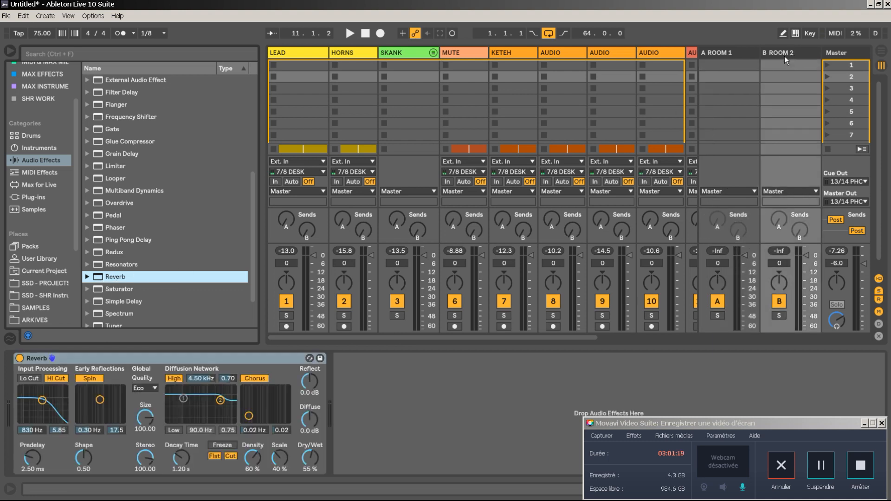
click(745, 53)
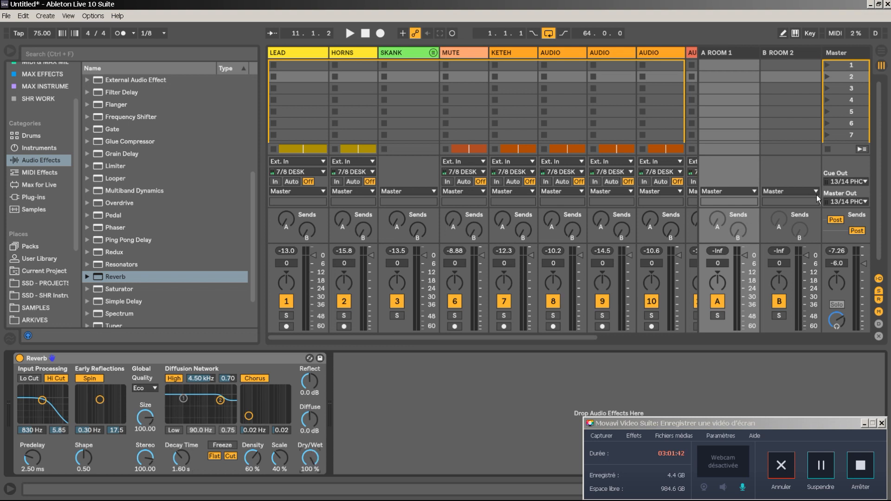
Step: Play the song with ROOM 1 soloed and raise send A on the MUTE track and the snare track 8
key(space)
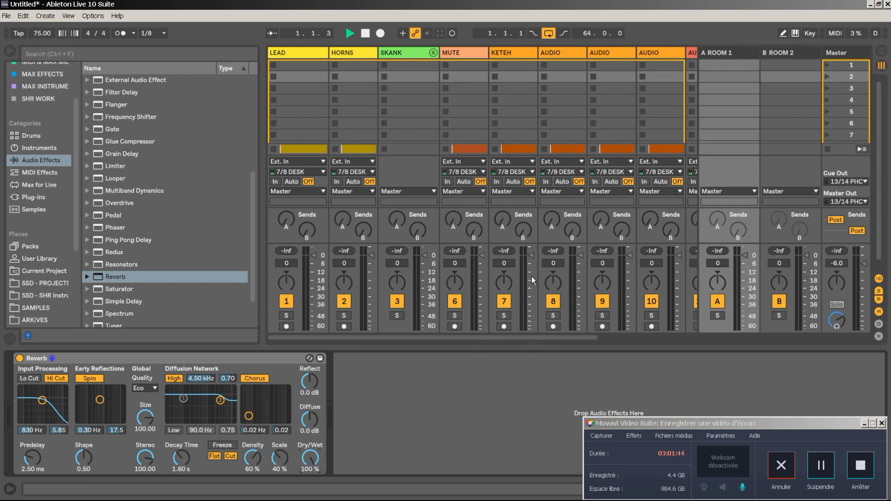
click(715, 316)
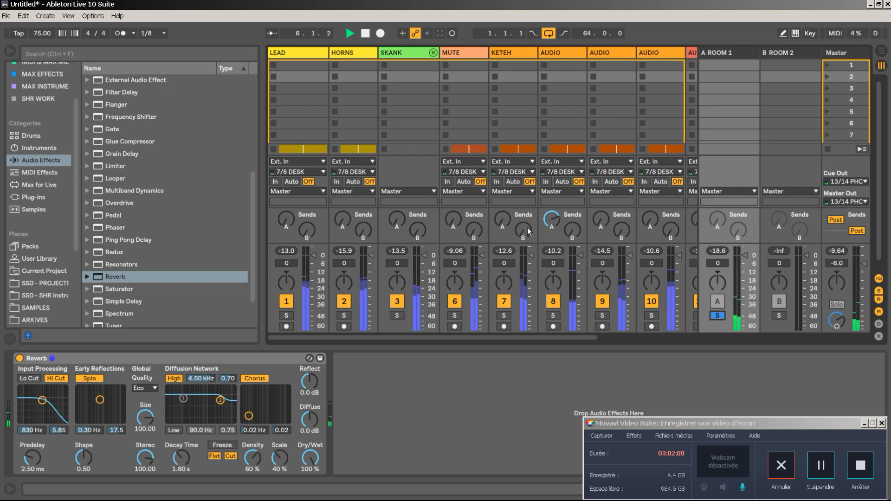
drag(503, 220, 453, 174)
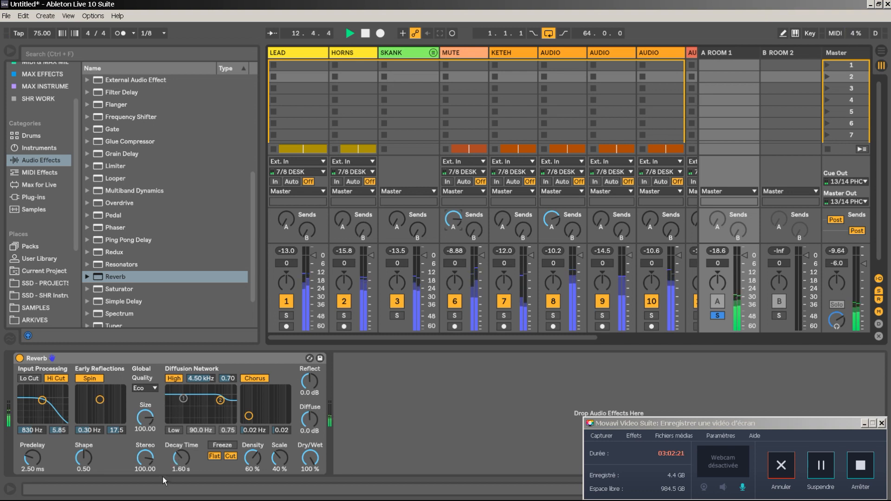
Step: Set the ROOM 1 Reverb's predelay to 2.31 ms and shape to 0.49, with only Hi Cut active at 1.77 kHz
drag(33, 459, 83, 460)
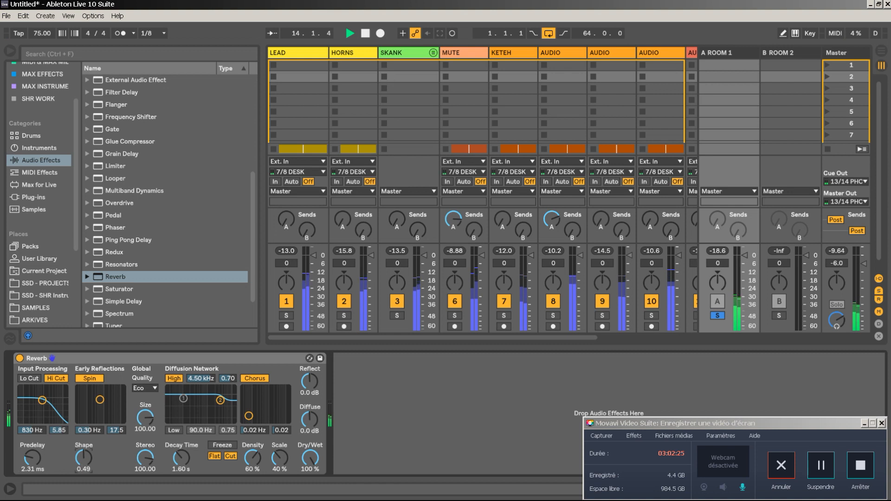
click(26, 379)
click(26, 378)
click(46, 379)
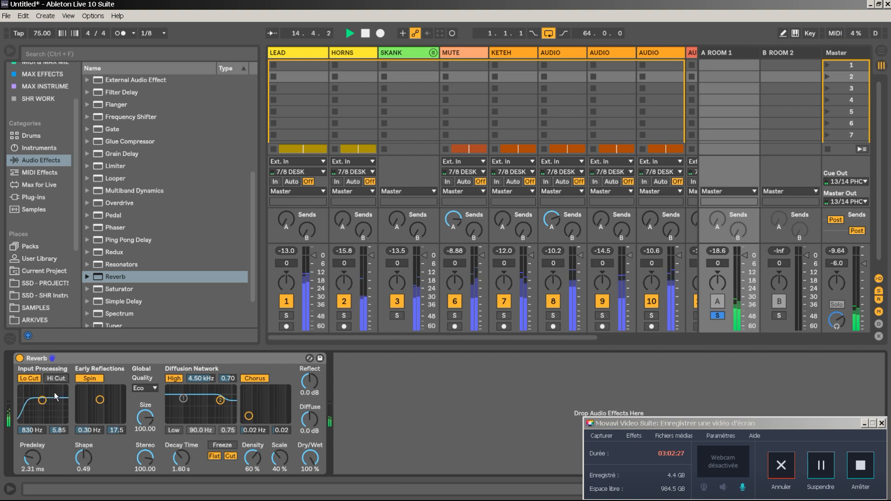
click(60, 379)
click(30, 379)
drag(41, 402, 47, 402)
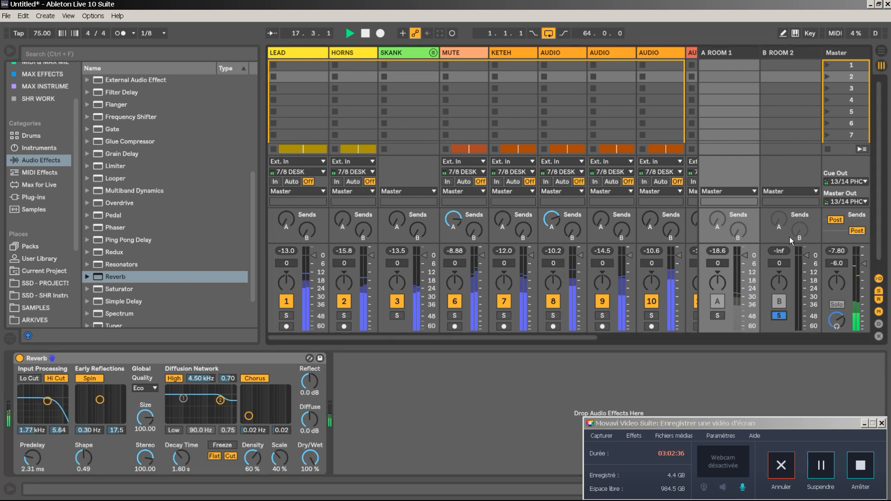
Step: Clear the return solos, set the ROOM 2 Reverb's dry/wet to 100 % and stop playback
click(781, 317)
click(782, 316)
click(799, 56)
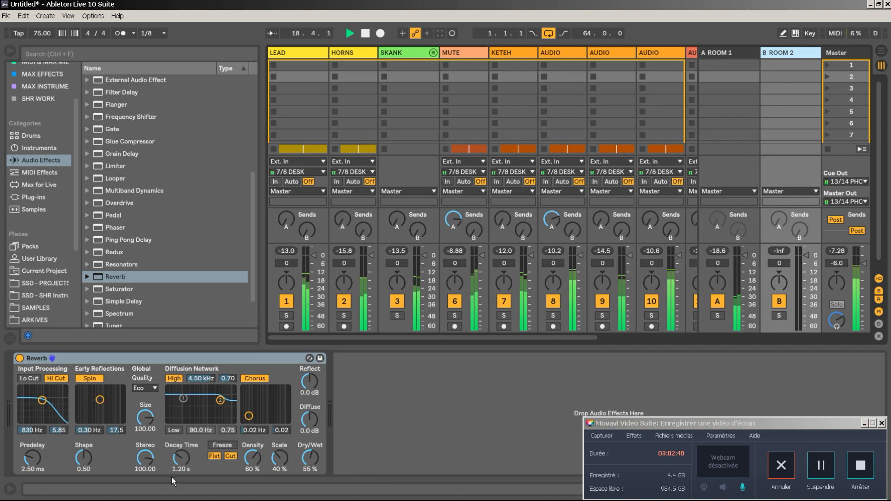
click(307, 465)
key(space)
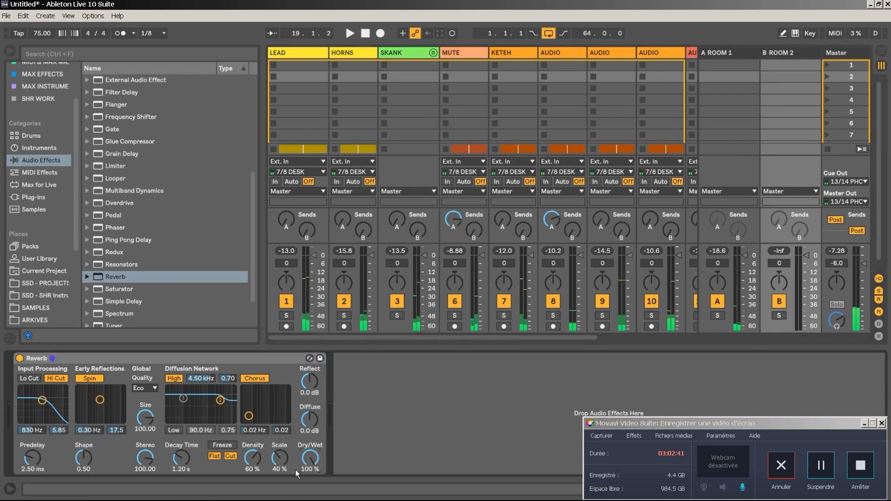
Step: Use only Lo Cut in the ROOM 2 Reverb, compare it with ROOM 1, and set ROOM 2's decay time to 800 ms
click(24, 382)
click(53, 380)
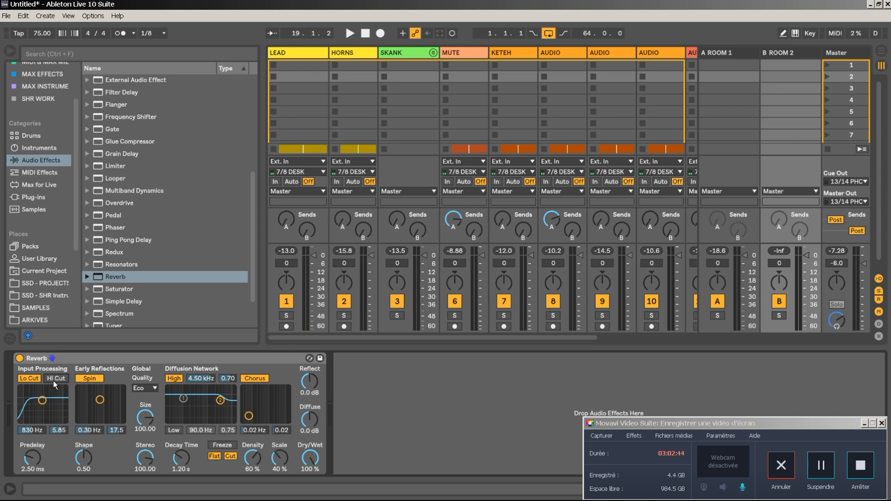
click(730, 53)
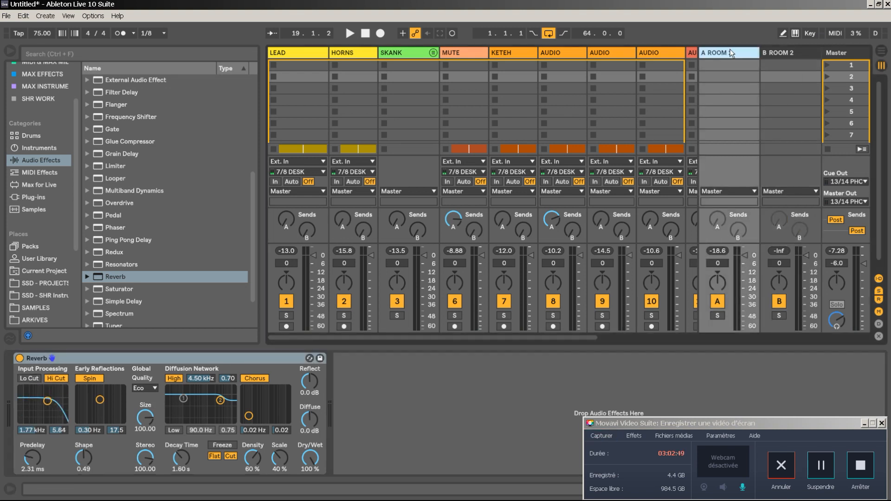
click(781, 53)
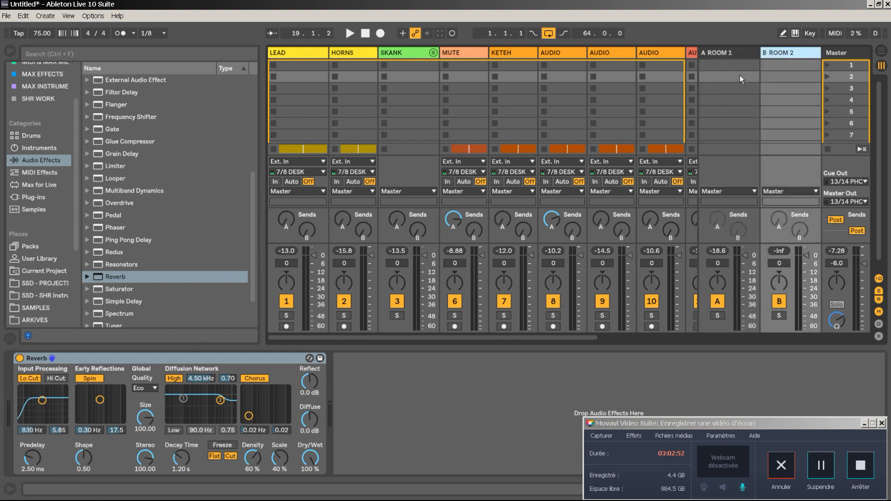
click(752, 56)
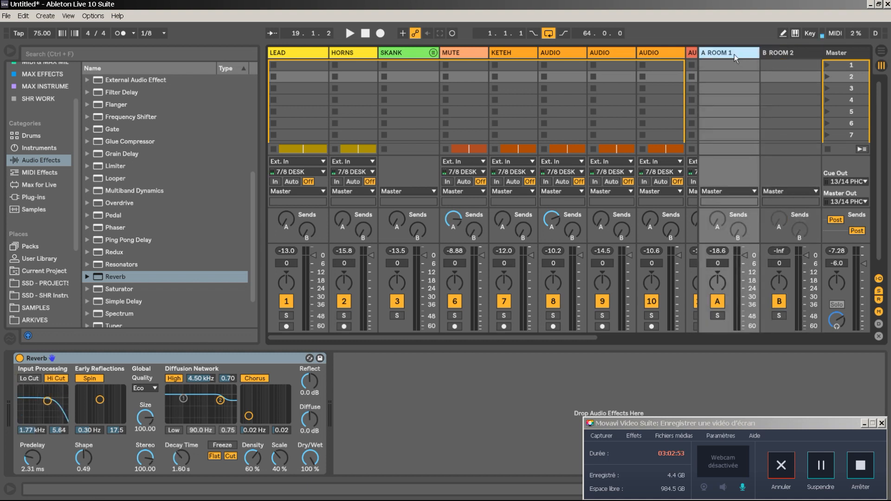
click(786, 53)
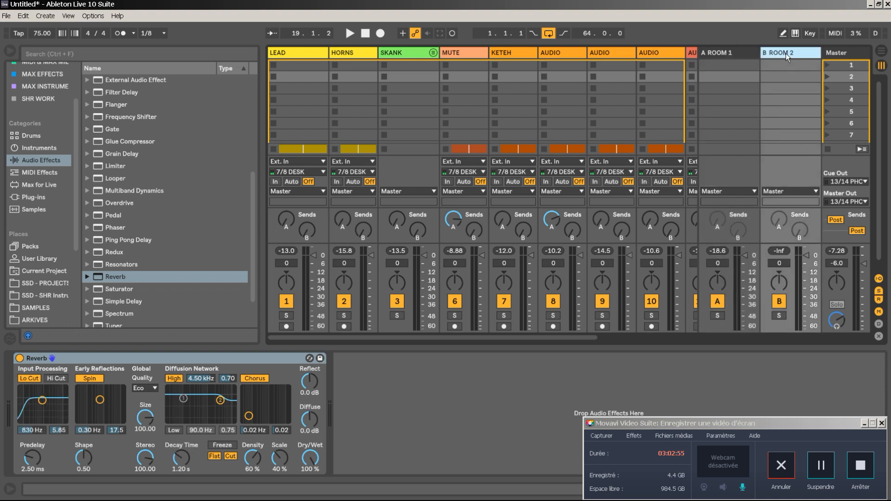
click(179, 469)
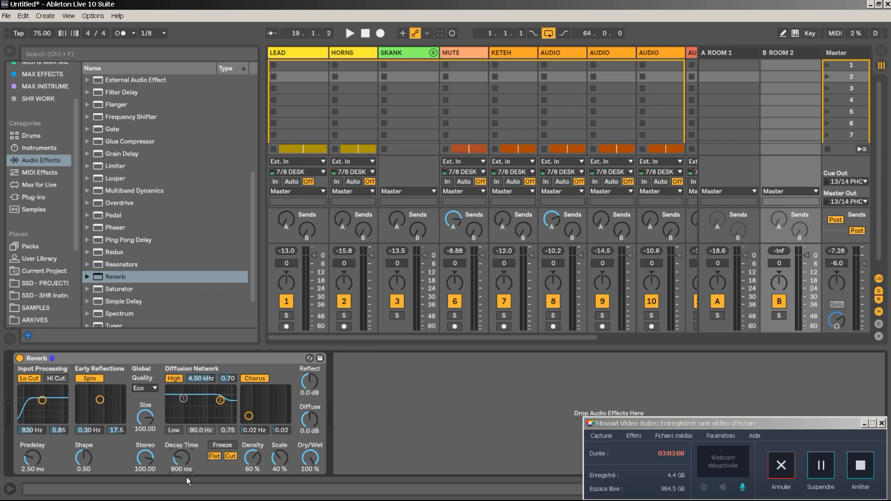
Step: Calculate 60000 / 150 and 60000 / 75 in the calculator, closing it when done
key(XF86Calculator)
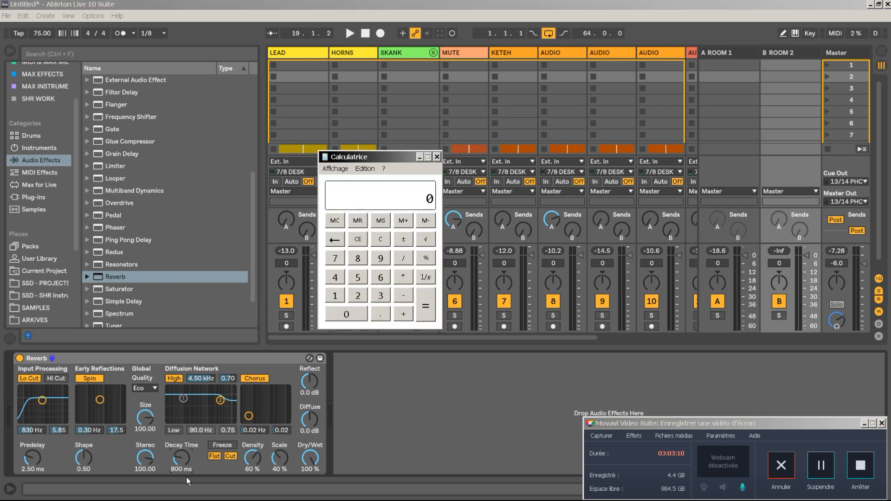
text(60000)
key(slash)
text(150)
key(Return)
text(60000 / 75)
key(Return)
click(438, 157)
Step: With ROOM 2 soloed, raise track 10's send A and set send B to -15.6 dB on SKANK, -13.6 dB on HORNS, -12.0 dB on track 10
drag(592, 337, 665, 330)
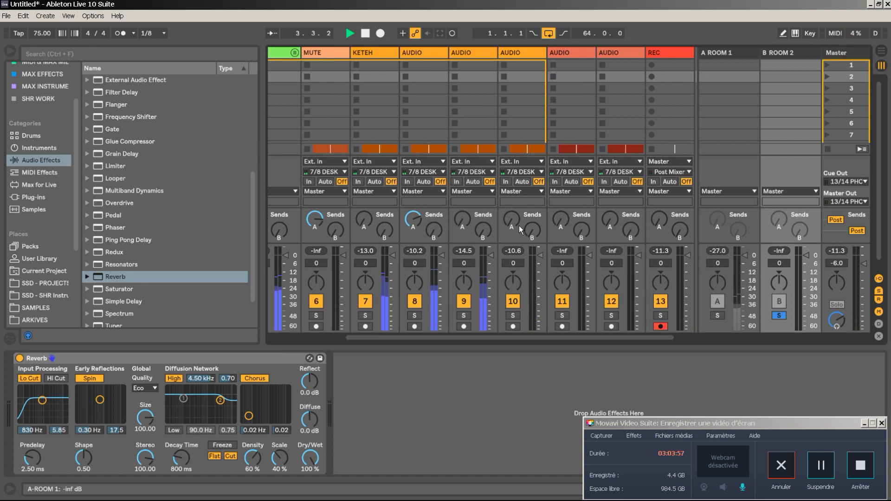
drag(508, 221, 508, 219)
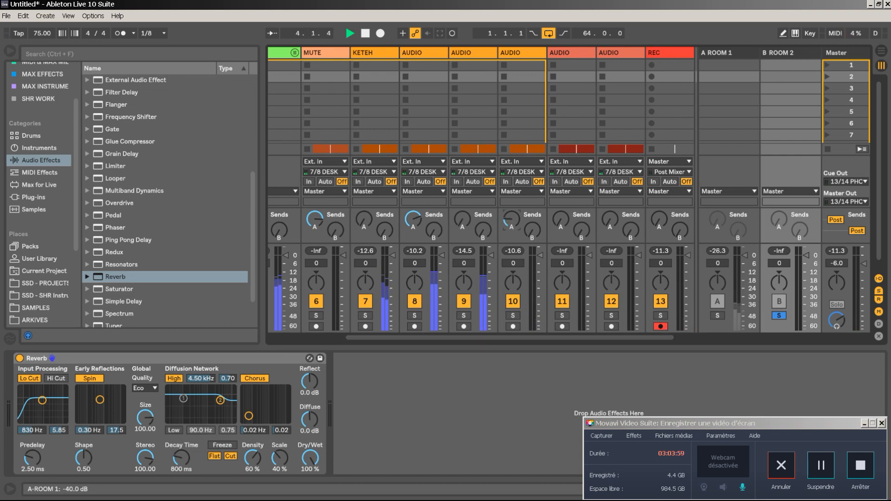
drag(519, 338, 429, 339)
drag(417, 230, 417, 219)
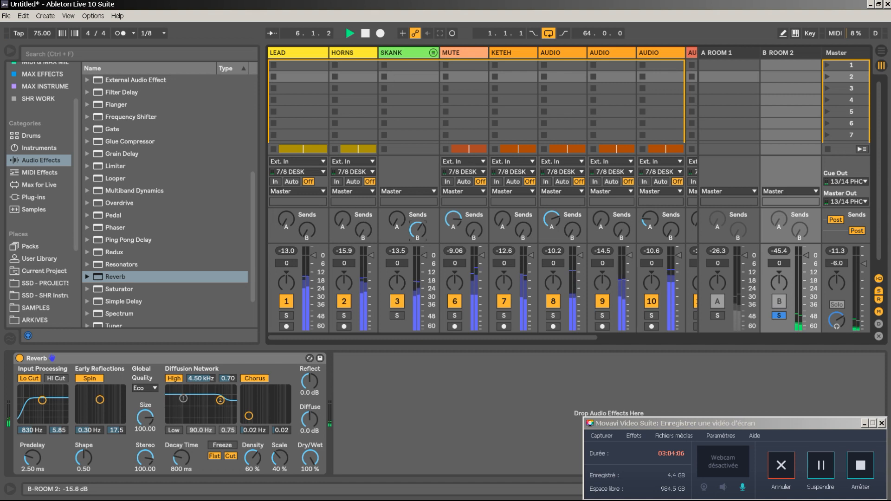
drag(361, 241, 362, 225)
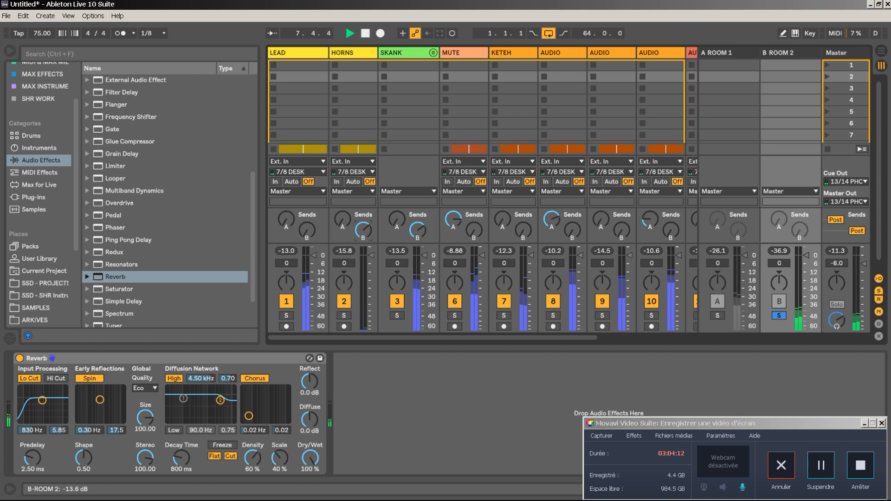
drag(555, 336, 658, 335)
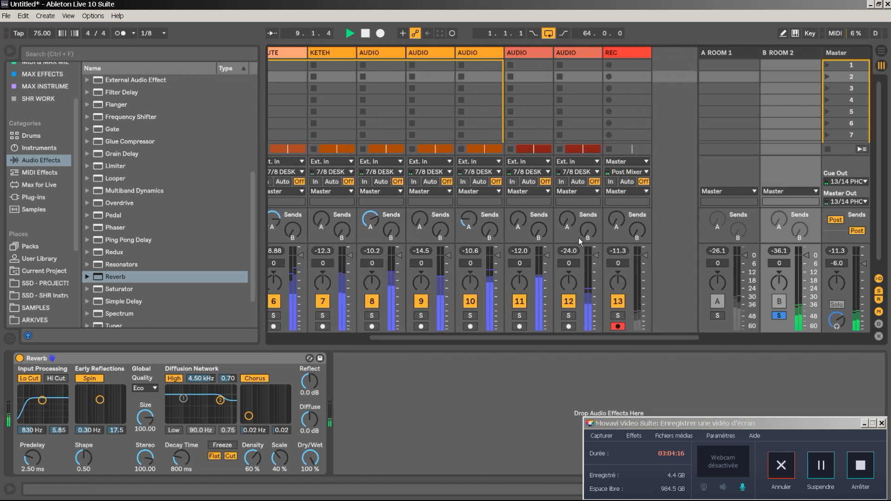
drag(489, 229, 489, 217)
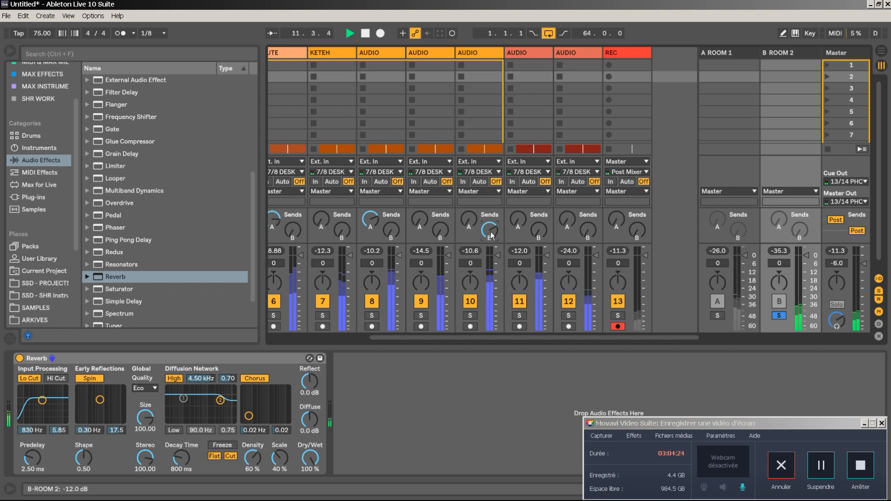
Step: Solo ROOM 1 as well and enable Lo Cut in its Reverb, setting the input filter to 1.48 kHz with width 6.88
click(717, 316)
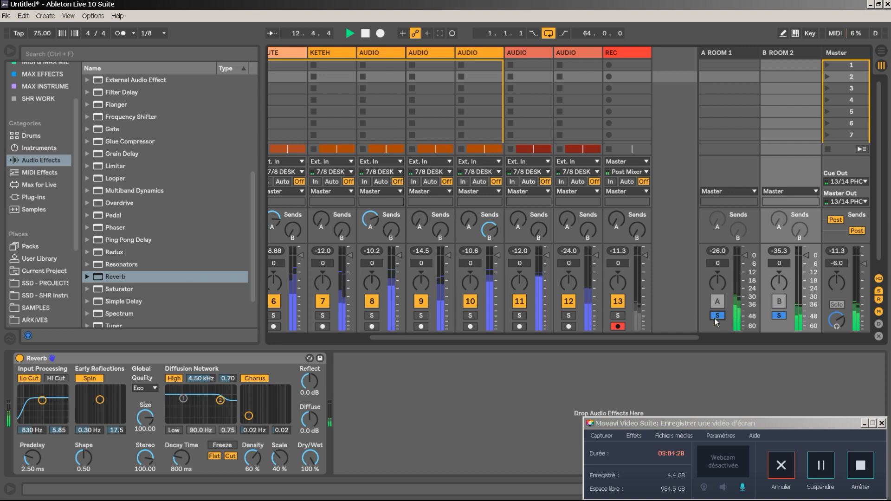
click(735, 54)
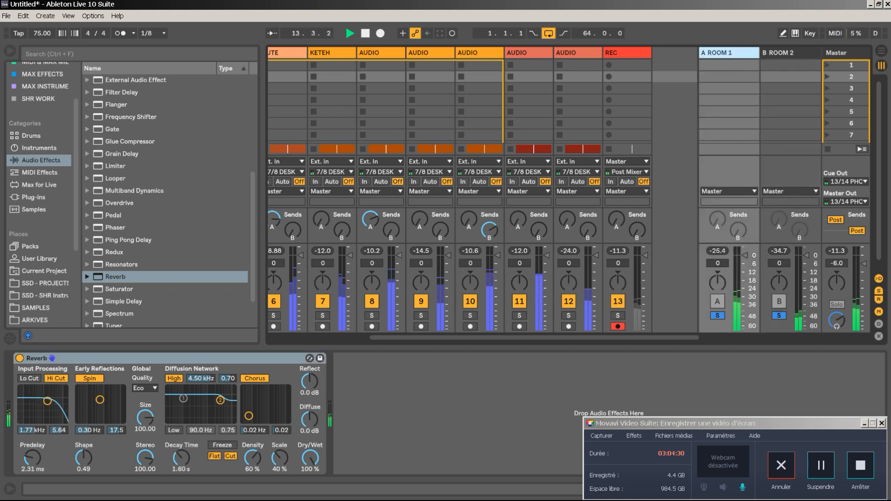
click(23, 378)
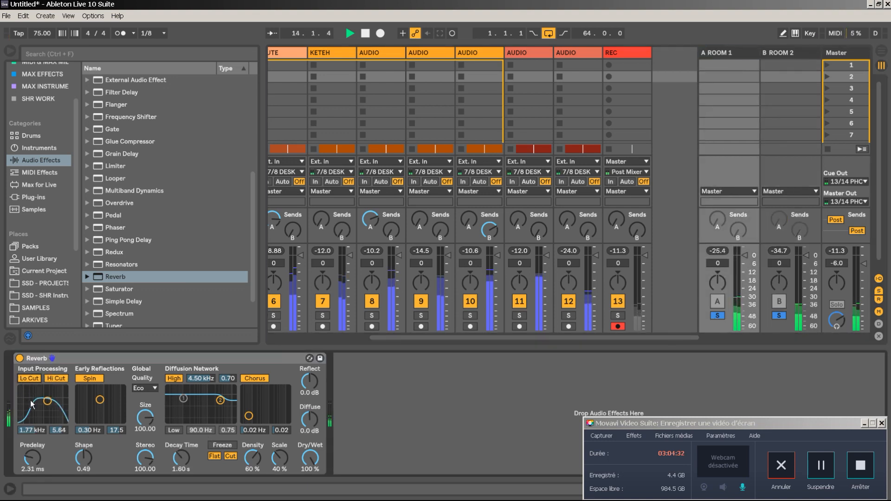
mouse_move(48, 405)
mouse_down()
mouse_move(30, 400)
mouse_move(46, 397)
mouse_up()
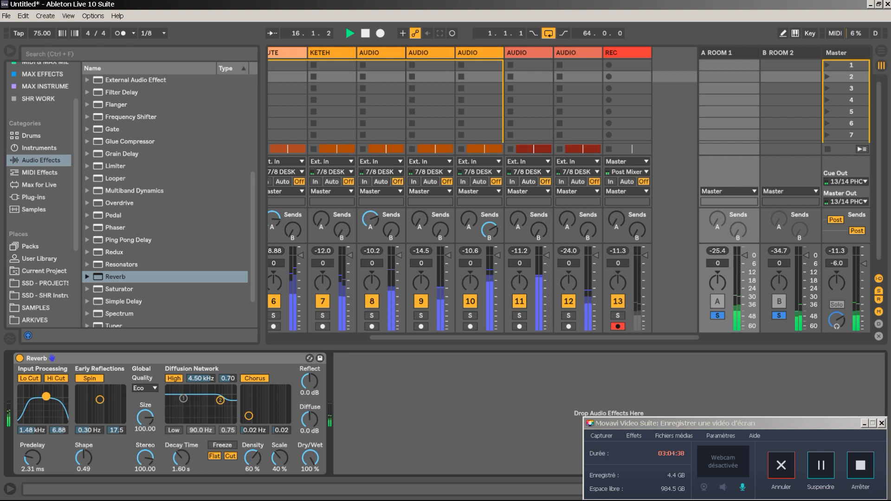
Step: Clear the return solos and switch ROOM 1 and ROOM 2 off and on to compare the mix with and without reverb
click(717, 316)
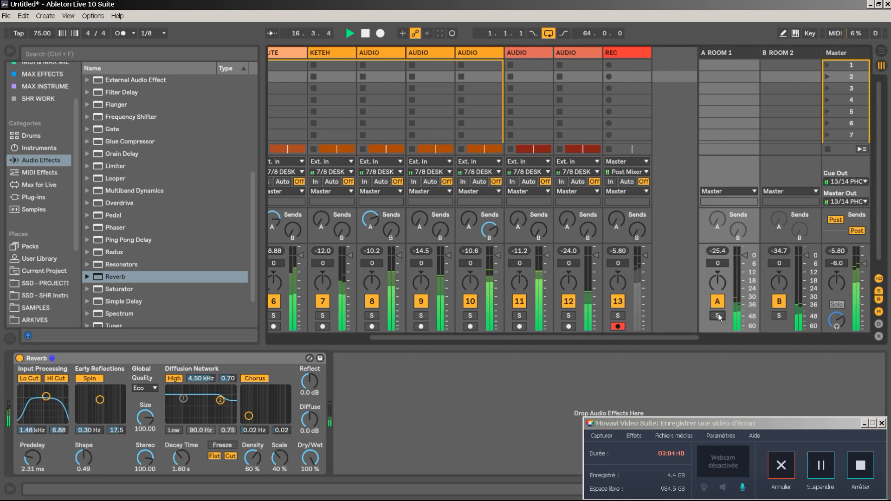
click(720, 303)
click(779, 302)
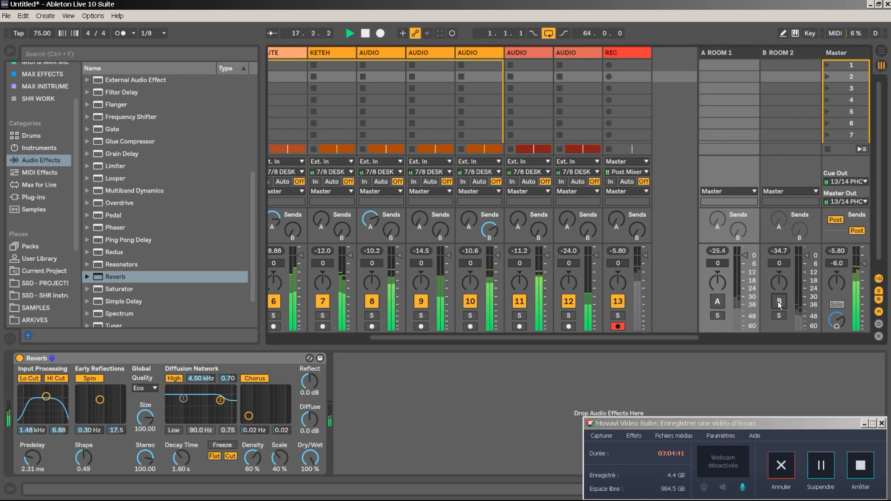
click(780, 302)
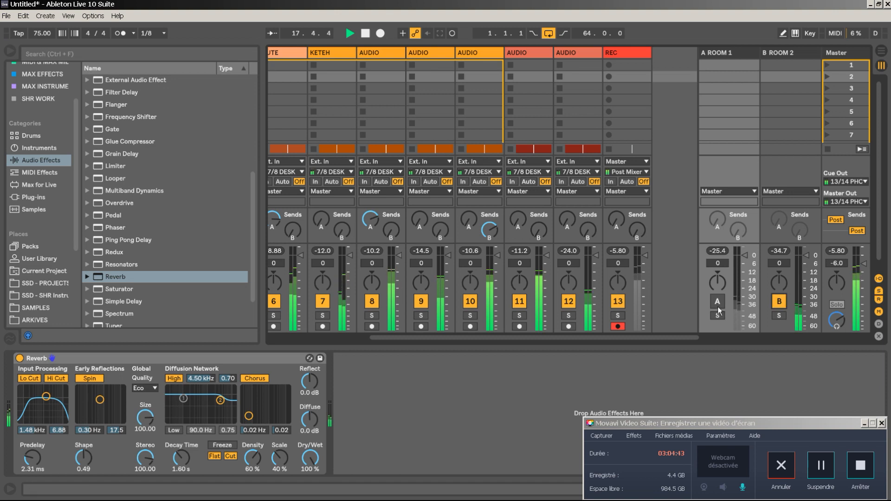
click(779, 302)
Step: Raise send B on track 12 to maximum while ROOM 2 is soloed, and clear the solo
click(779, 316)
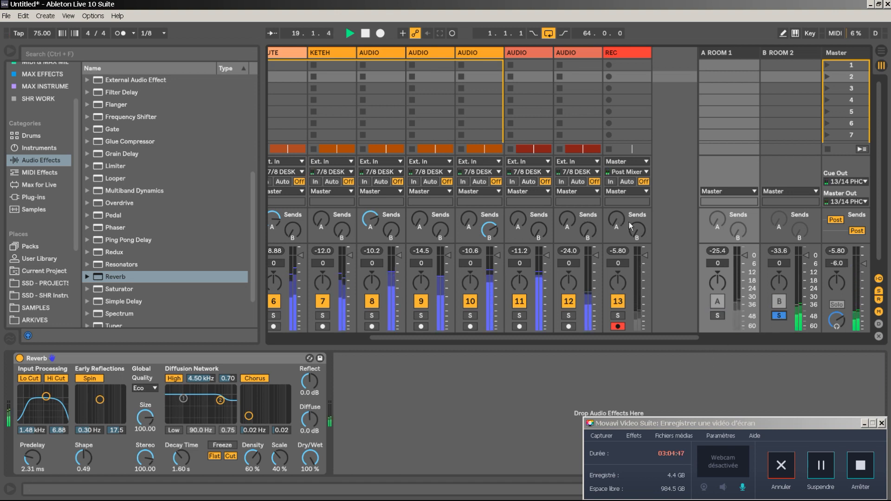
drag(588, 230, 587, 205)
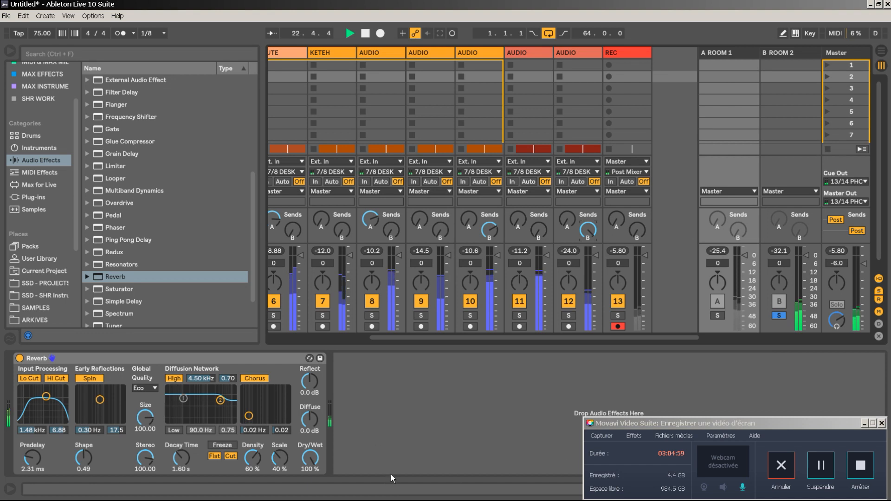
click(779, 315)
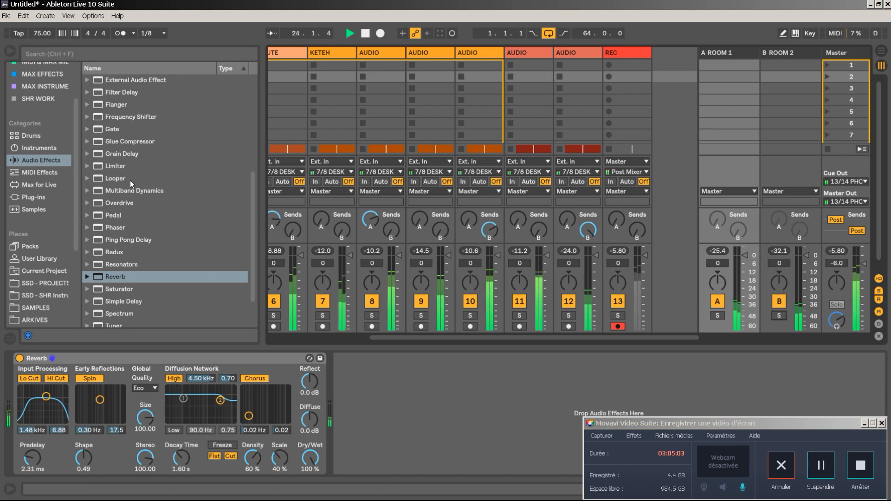
Step: Add a Compressor after the Reverb on ROOM 1 and solo ROOM 2
scroll(130, 135, up, 4)
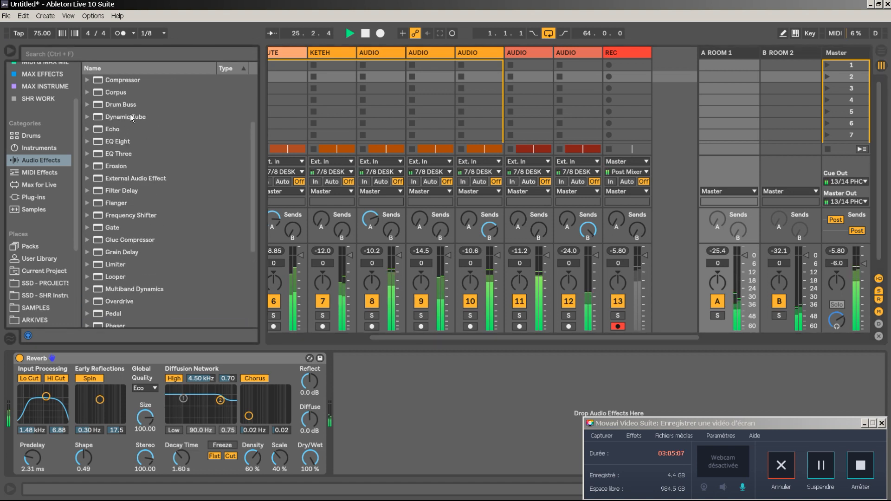
drag(121, 80, 397, 393)
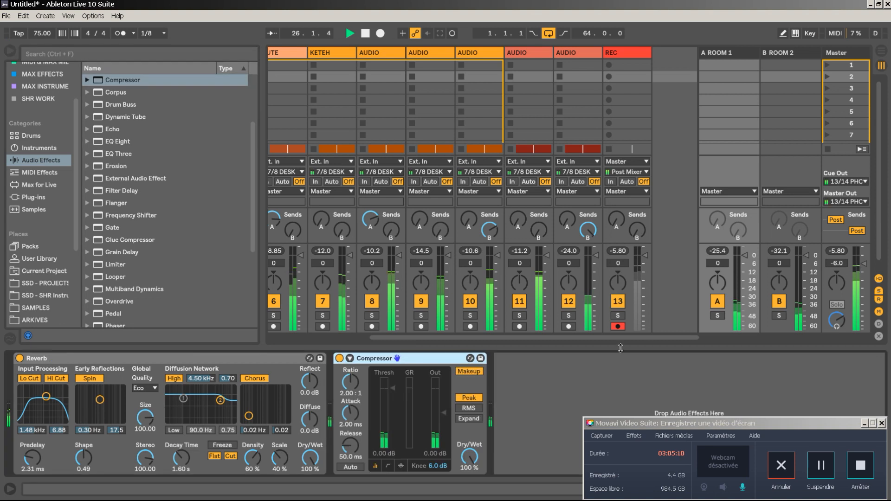
click(783, 318)
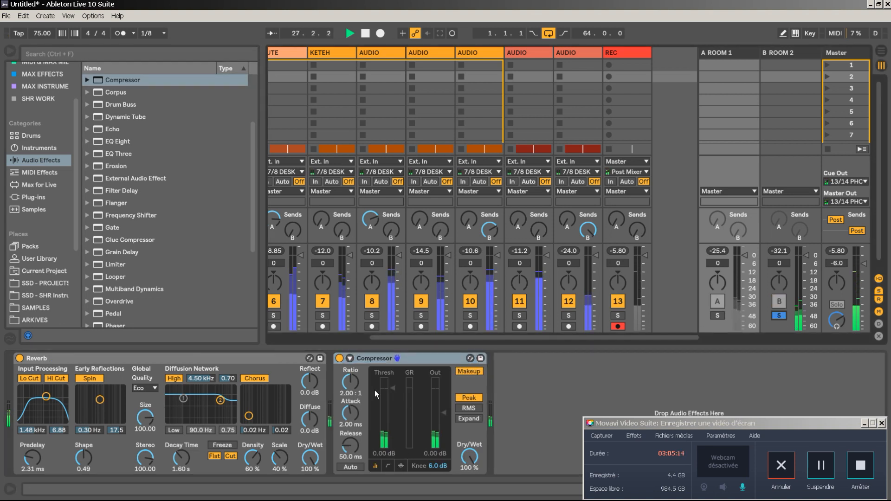
Step: Set the ROOM 1 Compressor's output gain to 8.92 dB and threshold to -30.0 dB, checking it with ROOM 1 soloed
drag(391, 390, 391, 441)
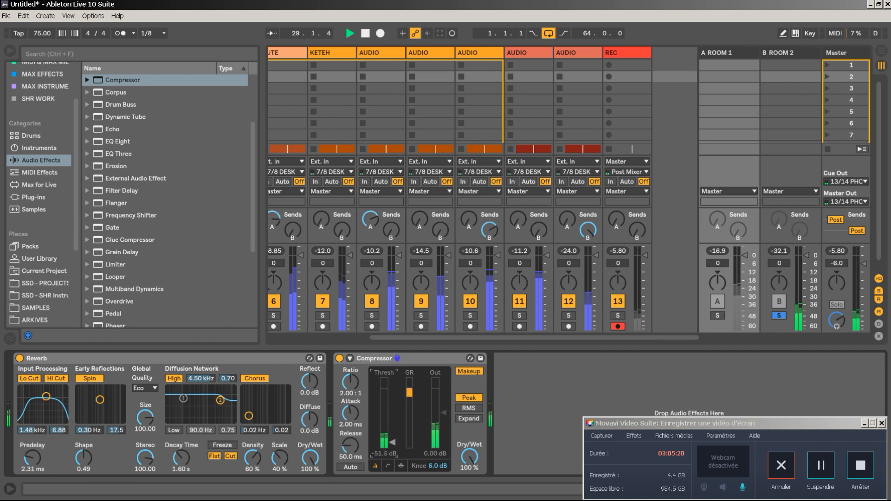
drag(444, 413, 444, 404)
drag(392, 444, 392, 426)
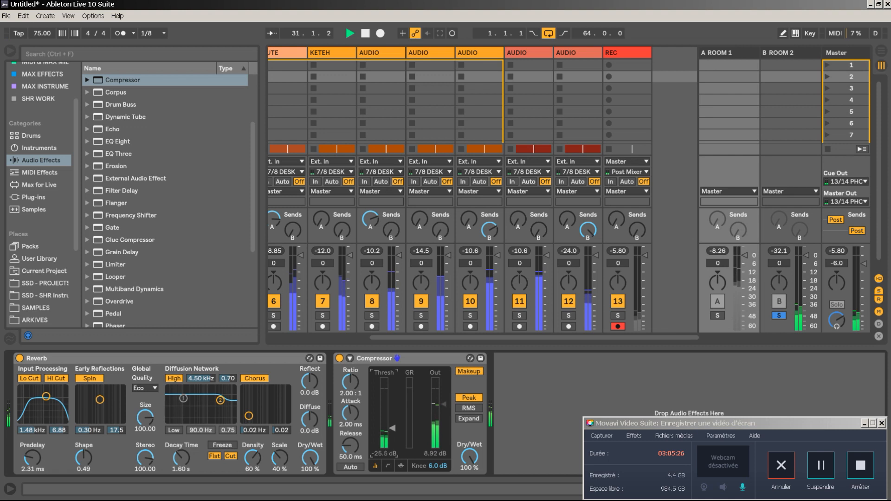
click(715, 316)
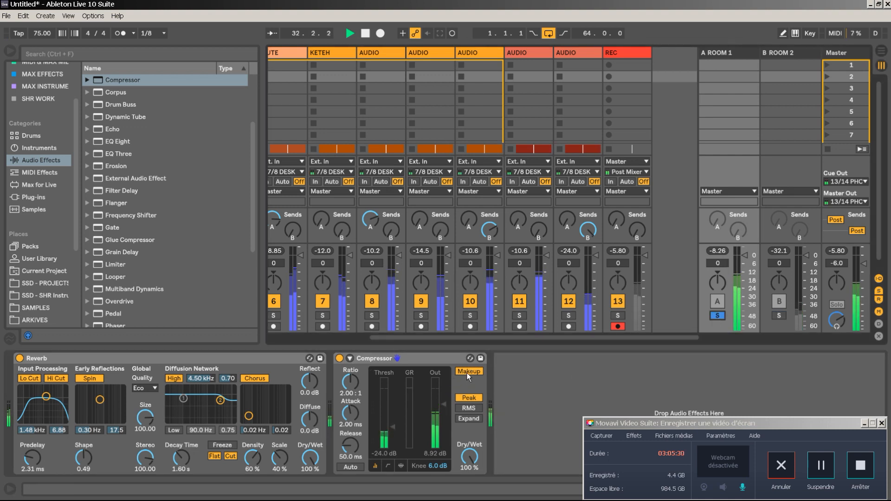
drag(396, 428, 396, 432)
click(718, 315)
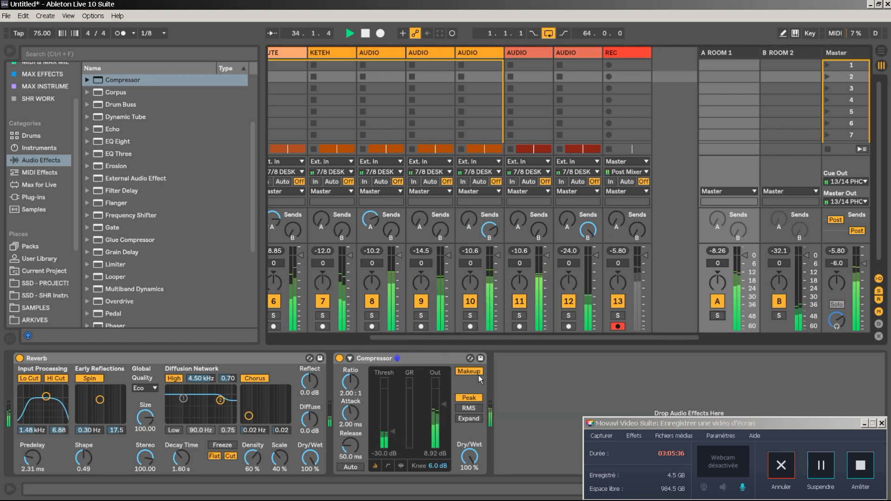
Step: Copy ROOM 1's Compressor onto ROOM 2 after its Reverb and restart playback from the beginning
right_click(429, 358)
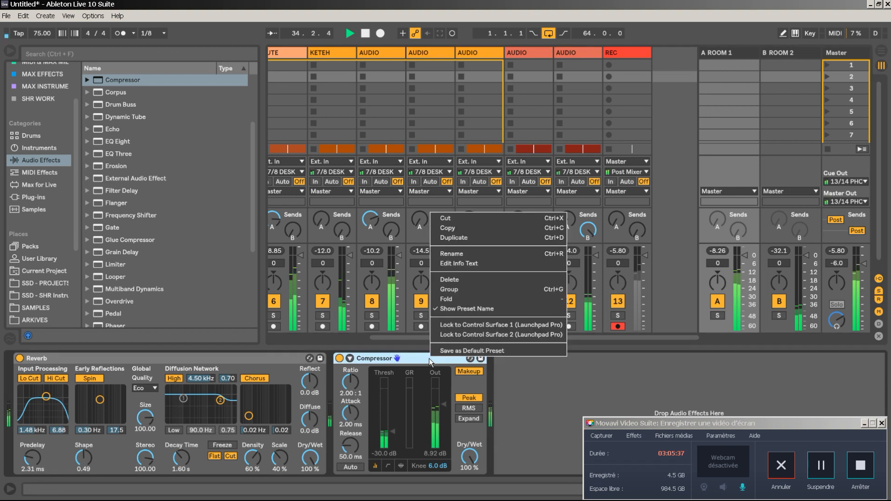
click(453, 228)
click(776, 78)
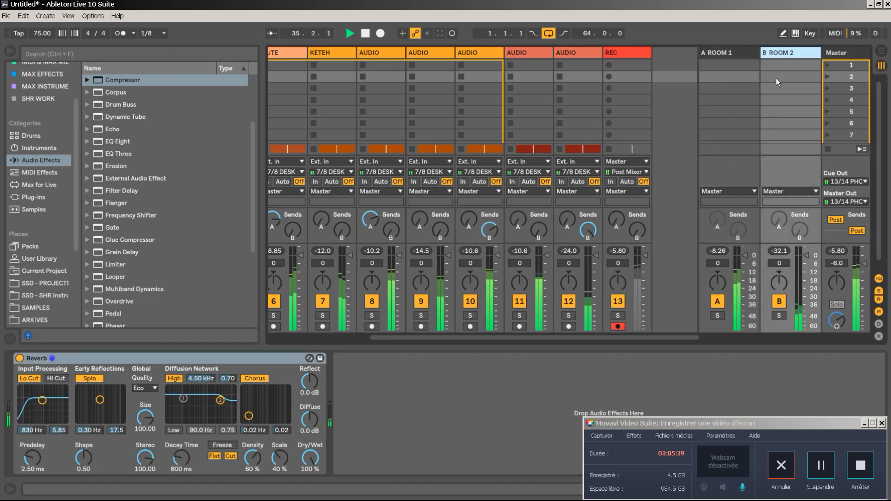
right_click(421, 405)
click(438, 416)
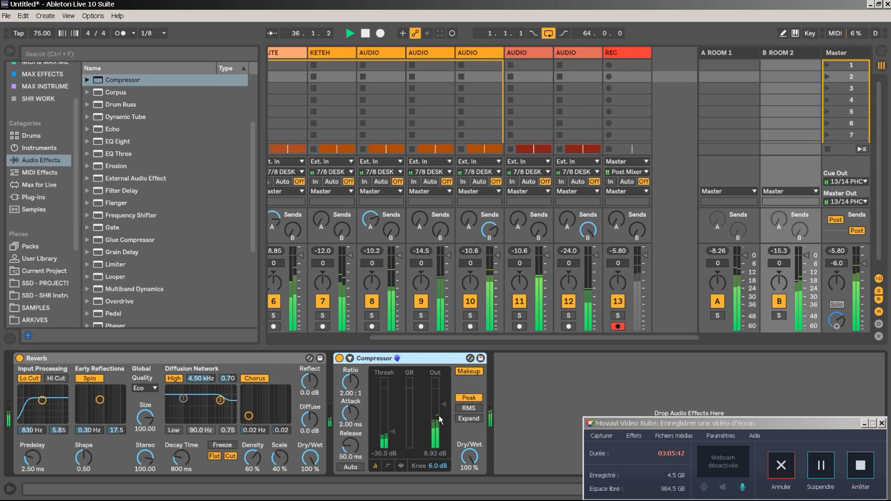
key(space)
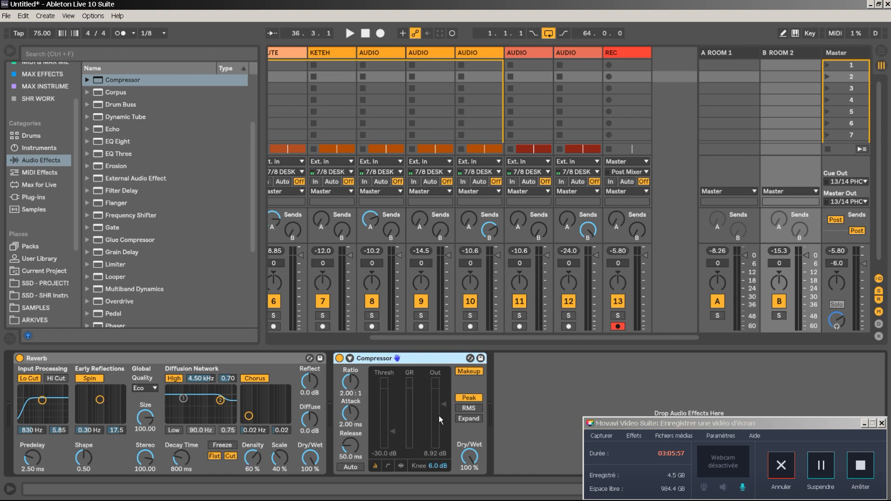
key(space)
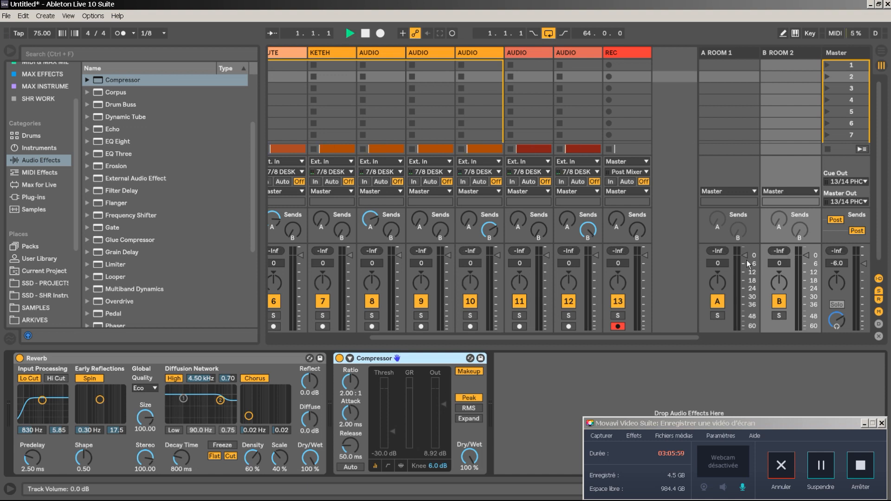
Step: Rebalance the reverb returns during playback, setting ROOM 1's volume to -14.0 dB and ROOM 2's to -13.0 dB
drag(747, 256, 754, 323)
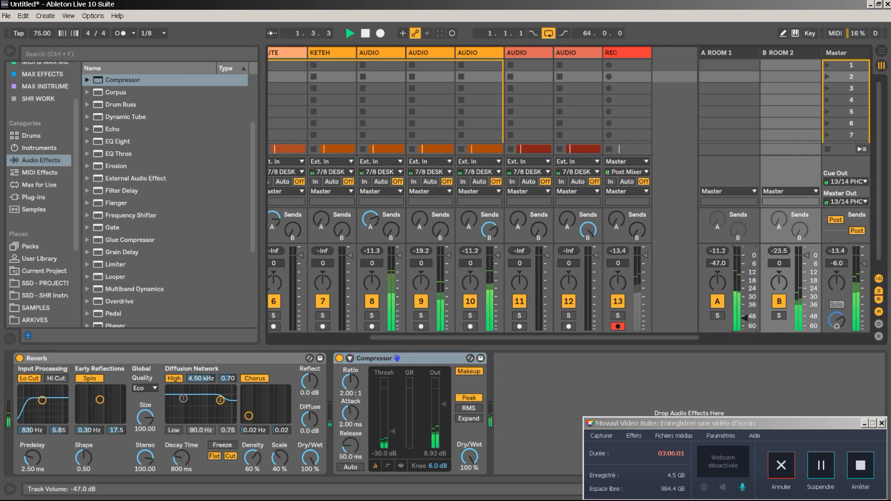
drag(806, 257, 806, 329)
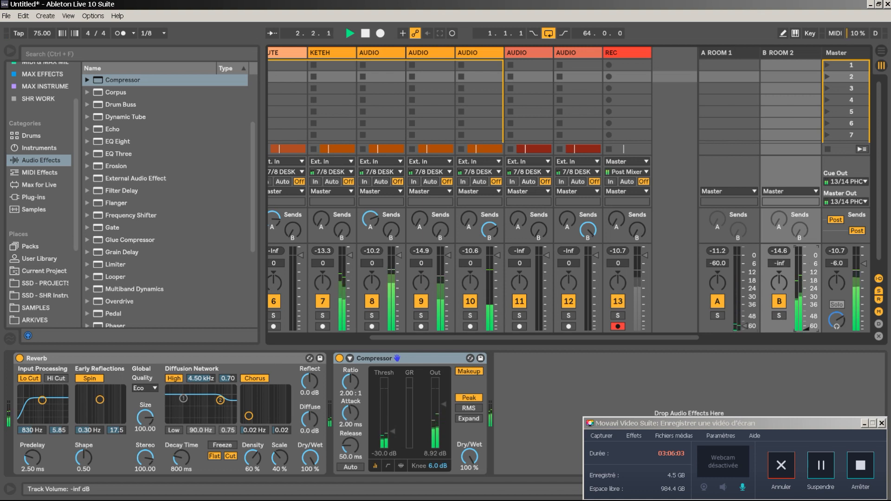
drag(745, 326, 745, 271)
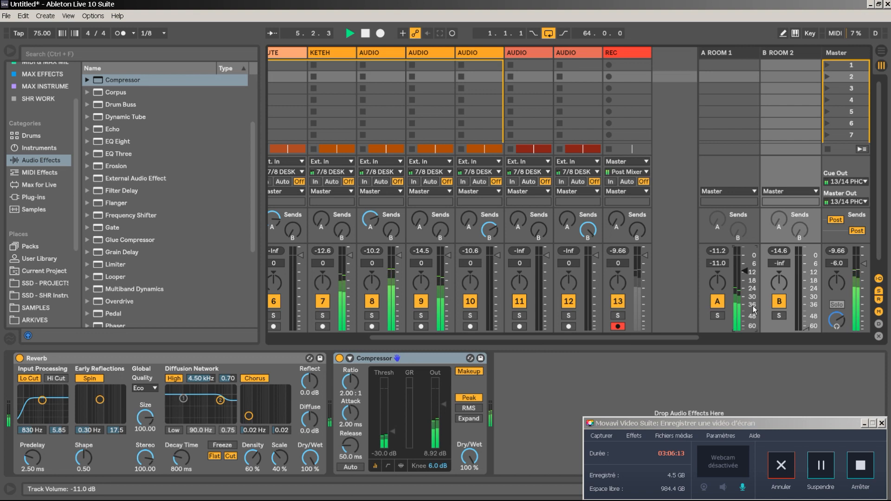
drag(805, 330, 806, 272)
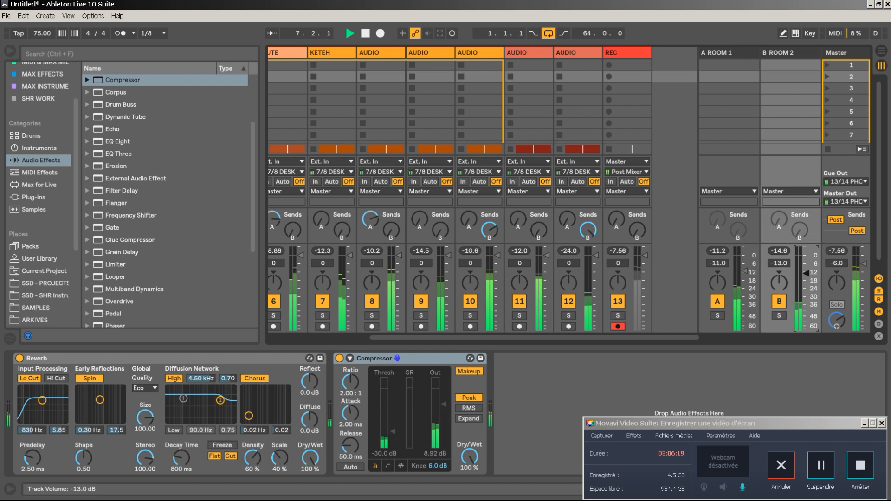
drag(744, 272, 744, 275)
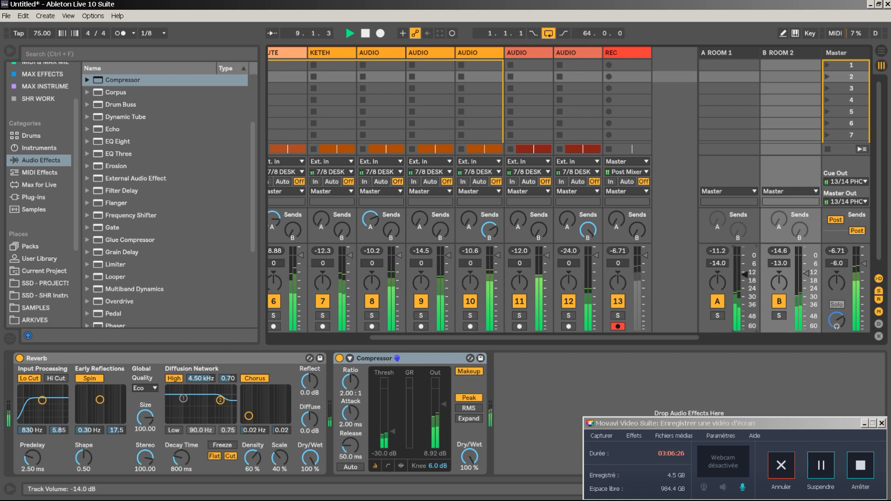
Step: Switch ROOM 1 and ROOM 2 off together and back on to compare the mix without reverb, and stop playback
click(729, 56)
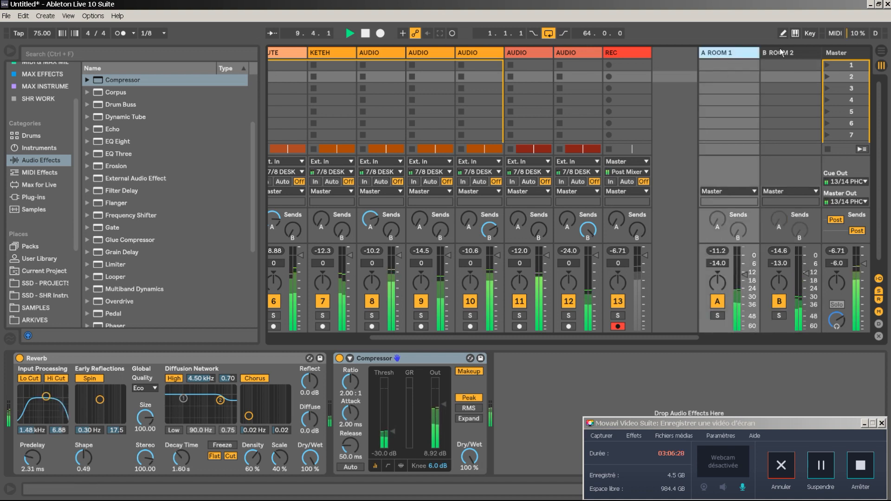
shift+click(782, 54)
click(780, 302)
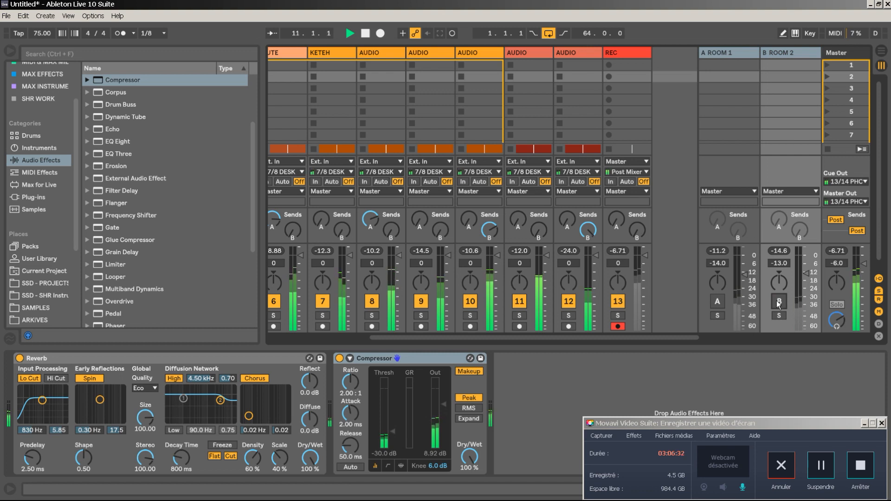
click(780, 302)
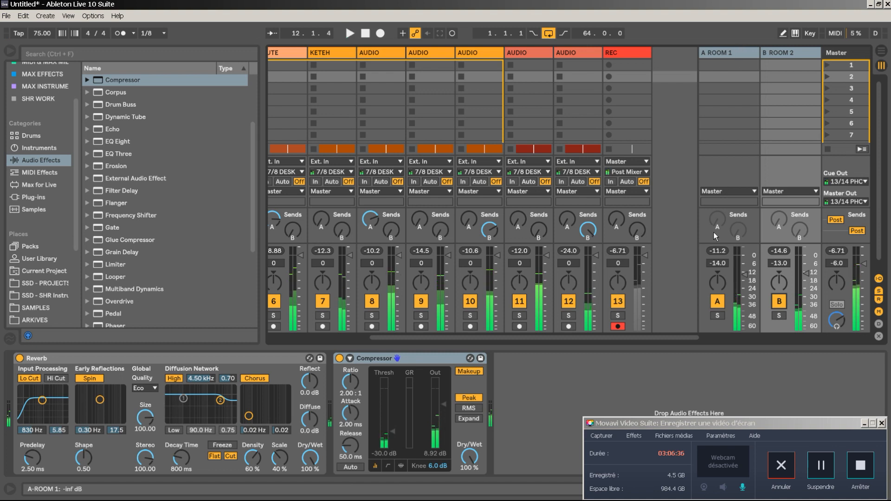
key(space)
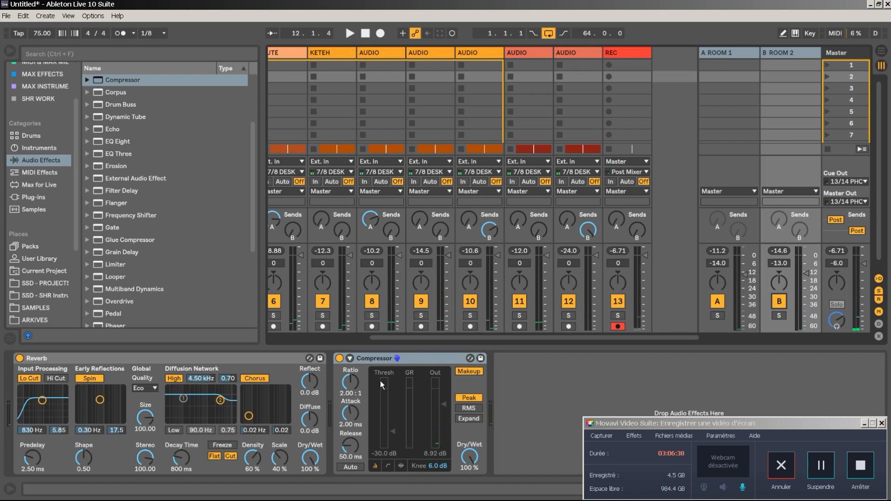
Step: Narrow the ROOM 2 and ROOM 1 return tracks to their minimum width
click(743, 58)
click(784, 54)
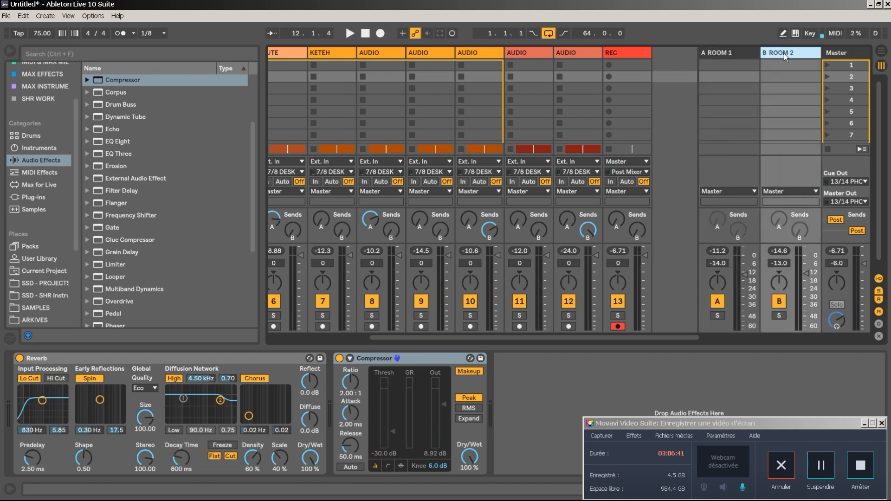
click(730, 55)
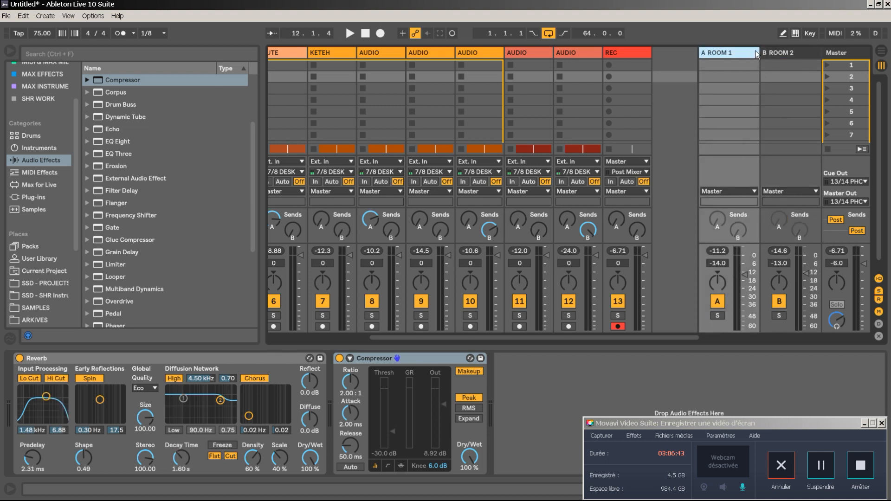
drag(761, 53, 815, 53)
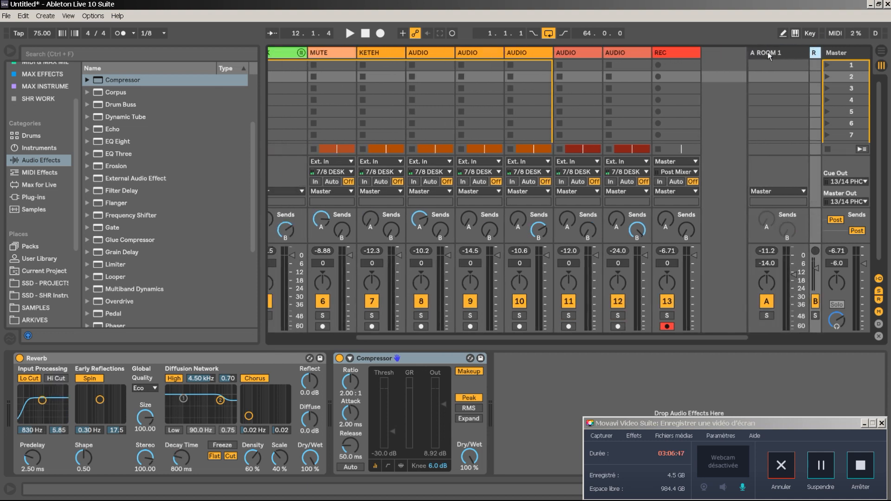
drag(749, 52, 802, 53)
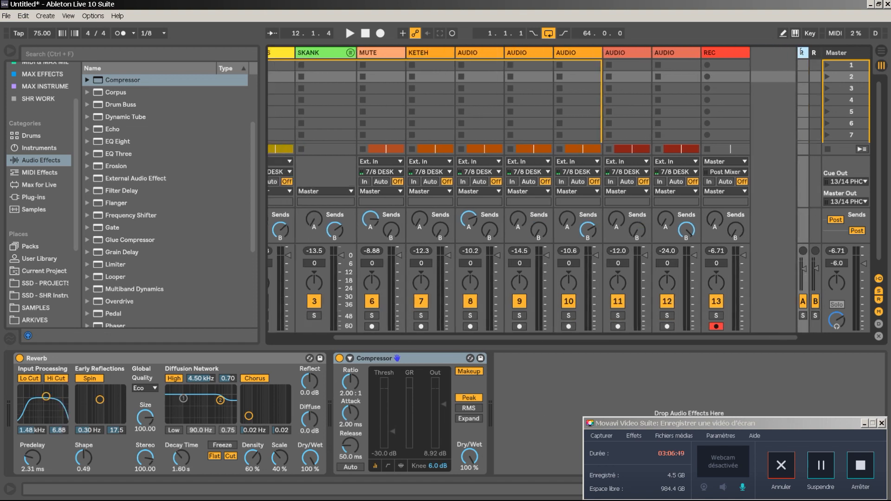
Step: Insert three return tracks, C, D and E, after ROOM 2 and name return C PHASER
right_click(761, 56)
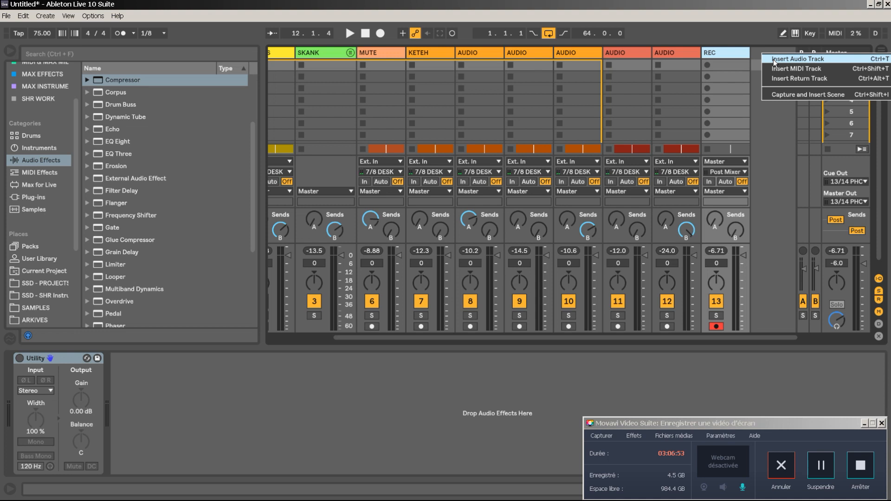
click(798, 79)
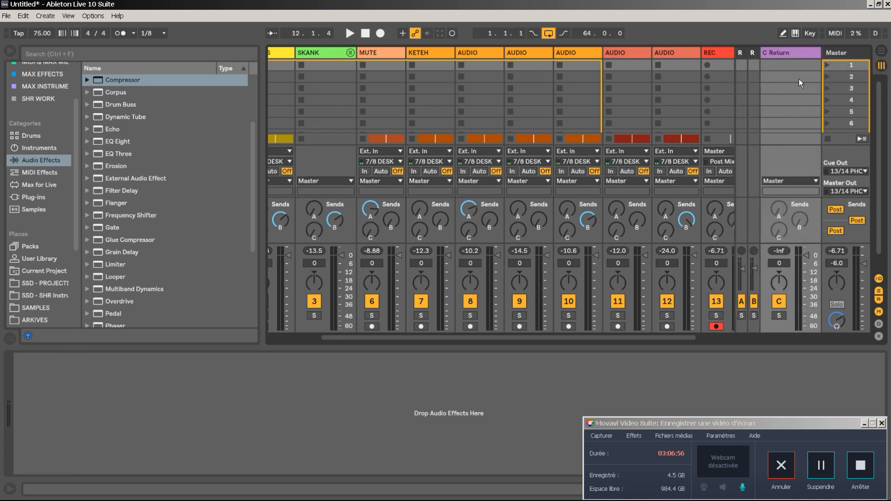
right_click(792, 56)
click(713, 122)
click(701, 122)
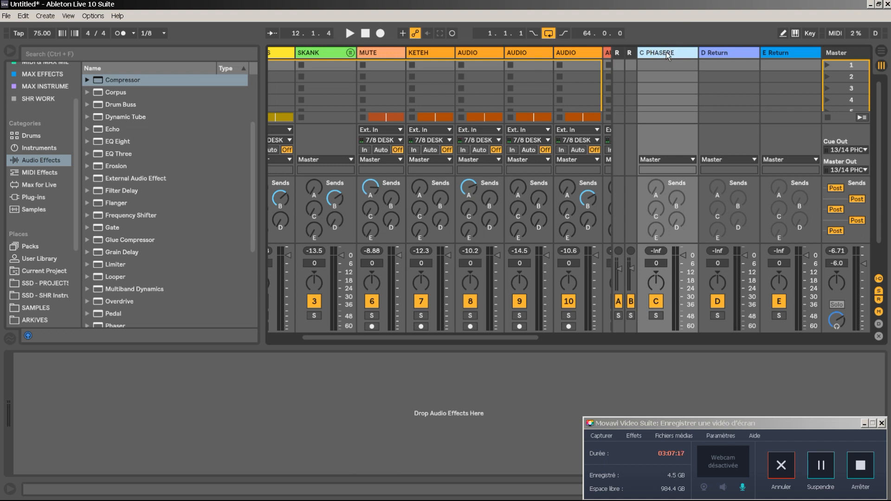
Step: Rename return tracks D and E both as DELAY
click(725, 55)
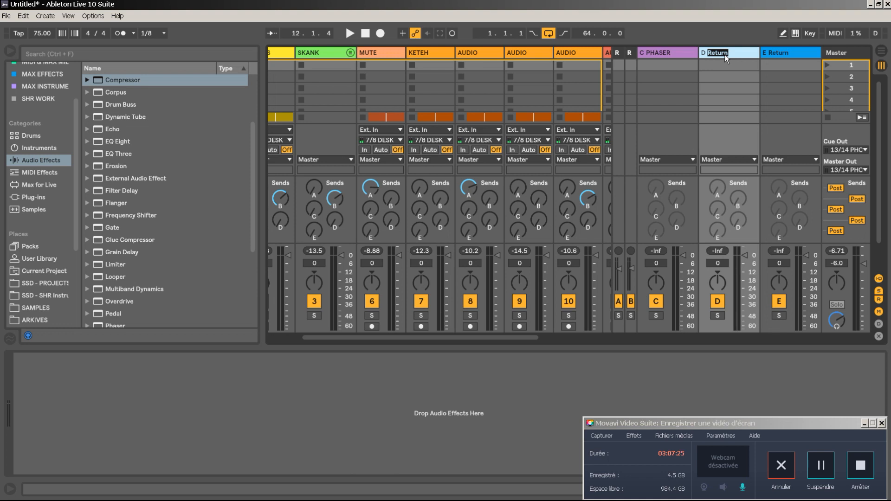
text(DELAY)
key(Return)
click(778, 52)
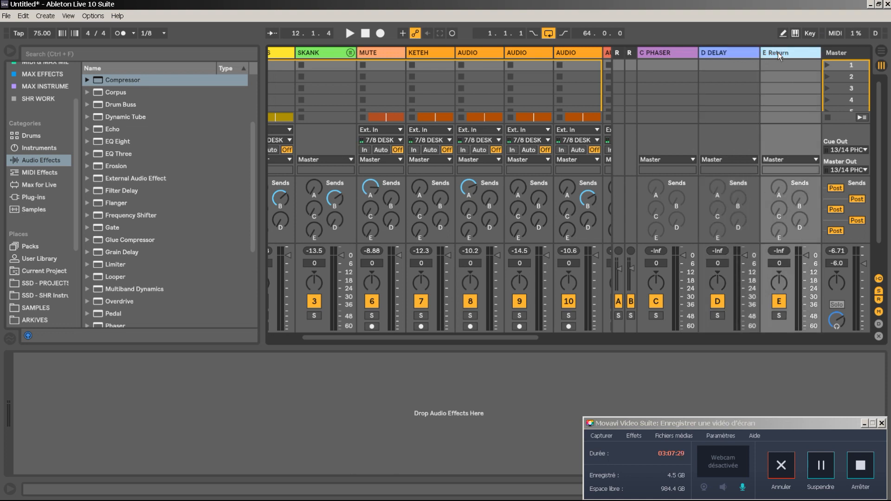
text(DELAY)
key(Return)
Step: Insert a return track F named BIG VERB and colour it blue, with PHASER green and return E orange
right_click(778, 52)
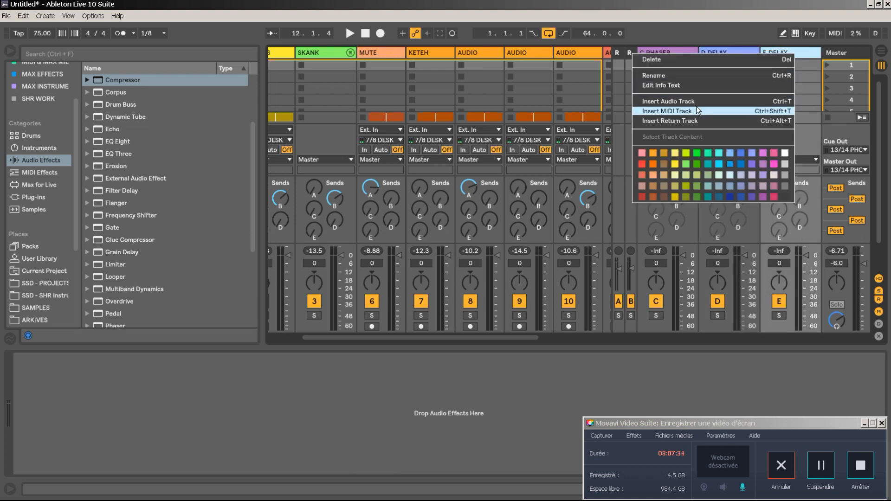
click(676, 122)
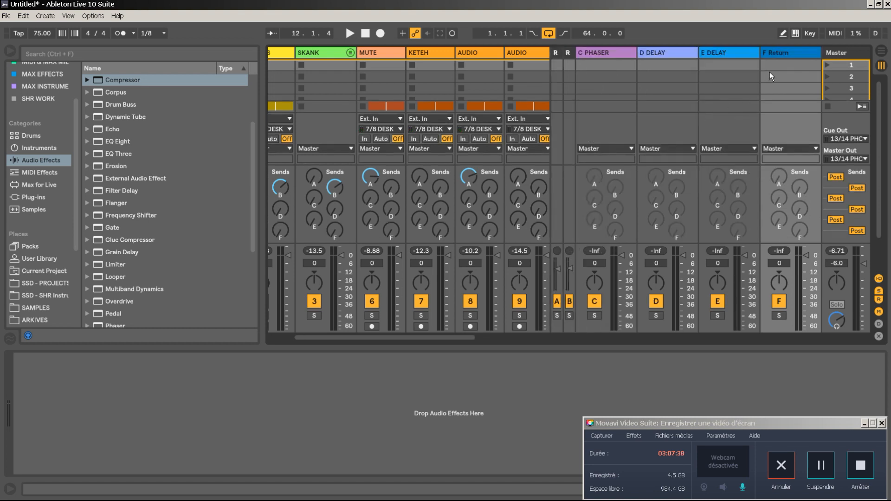
click(787, 53)
text(F BIG)
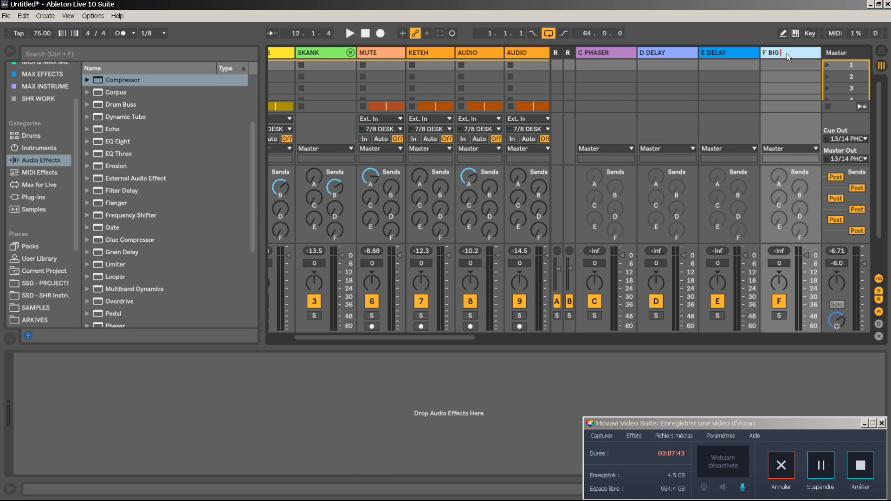
text( VERB)
key(Return)
right_click(797, 54)
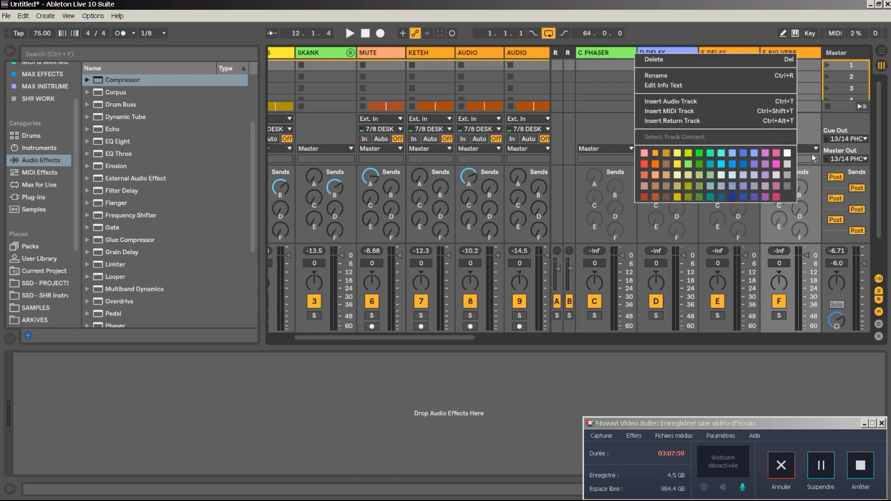
click(743, 164)
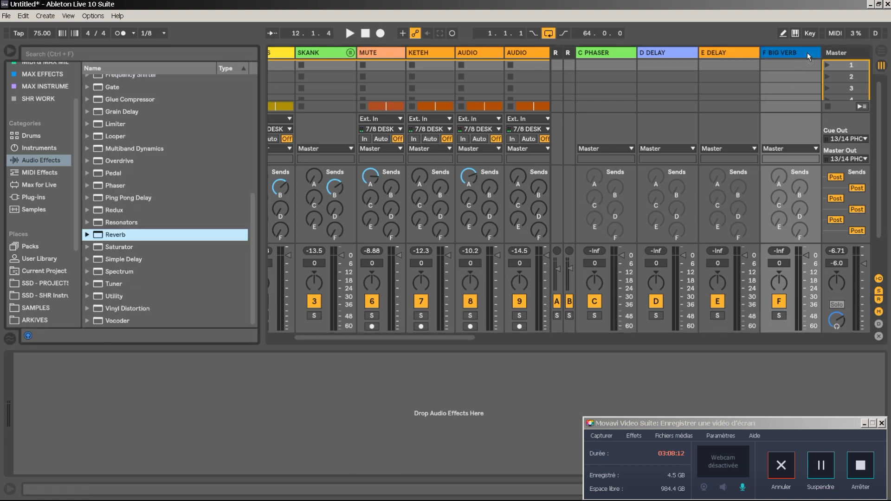
Step: Add a Reverb to the BIG VERB return with Dry/Wet at 100% and a decay time of 3.20 s
key(Return)
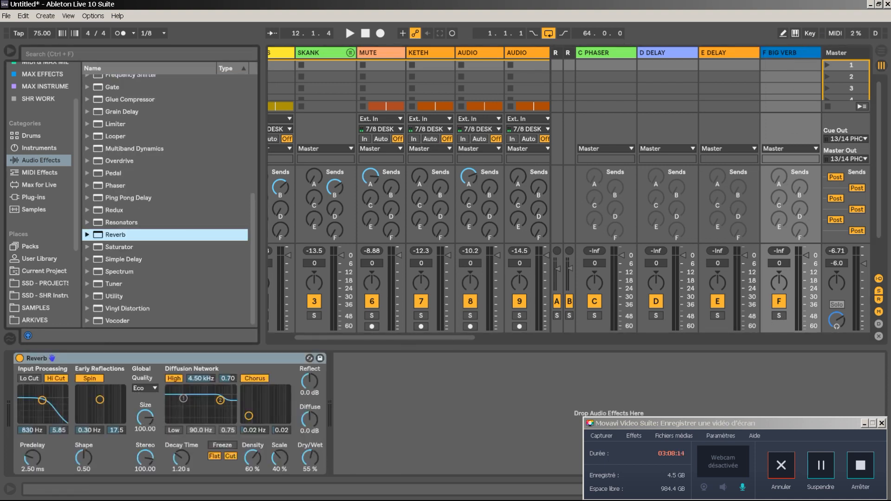
drag(311, 460, 311, 436)
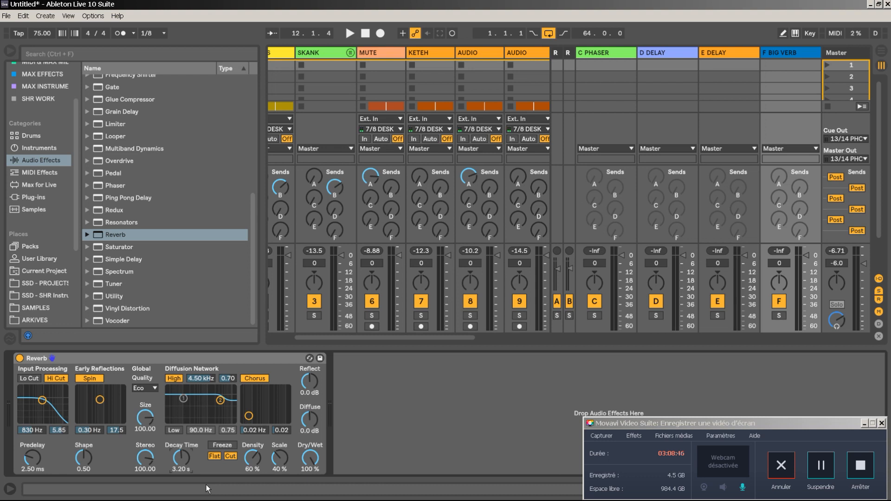
Step: During playback, try the BIG VERB send on KETEH at about -8.3 dB and on track 8 at 0.0 dB
key(space)
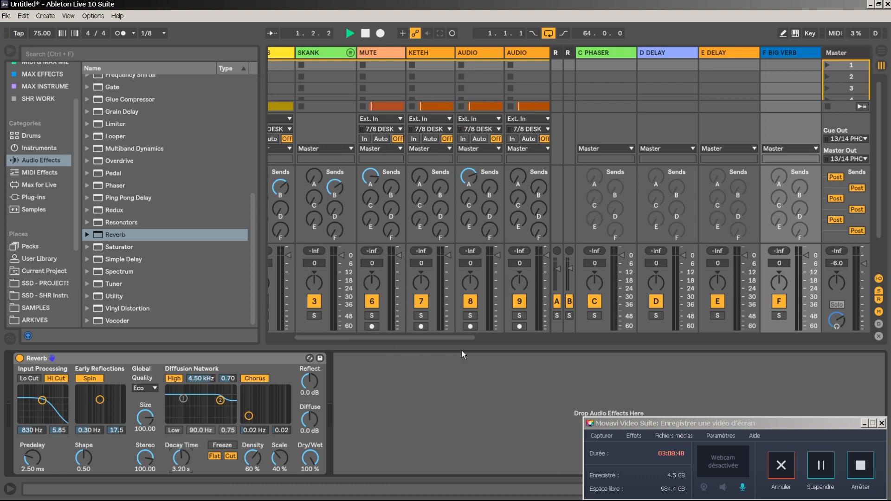
drag(470, 339, 519, 331)
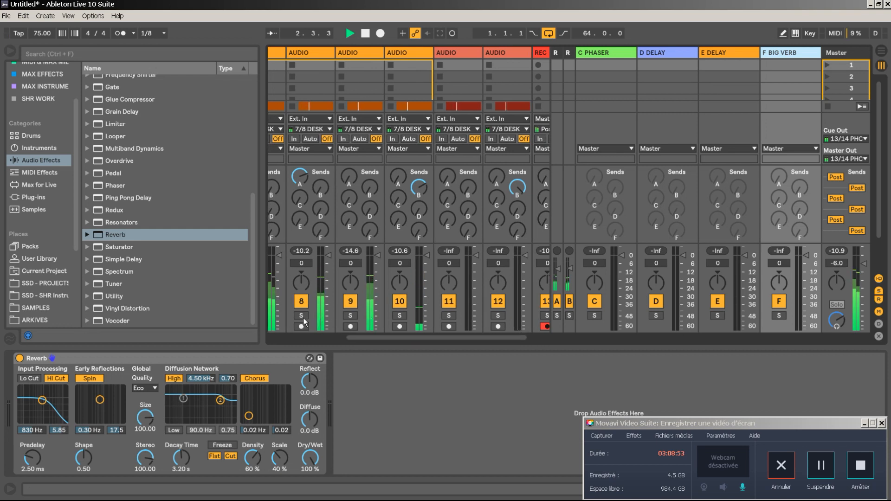
drag(322, 234, 322, 232)
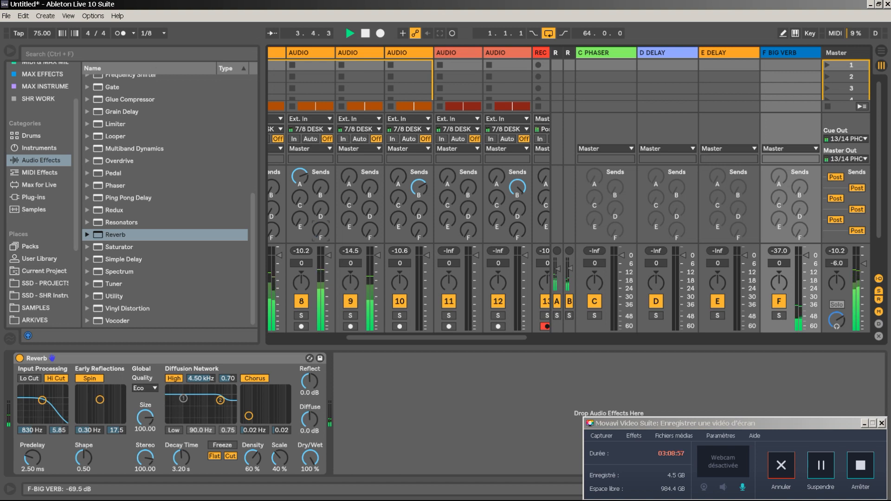
drag(366, 341, 344, 340)
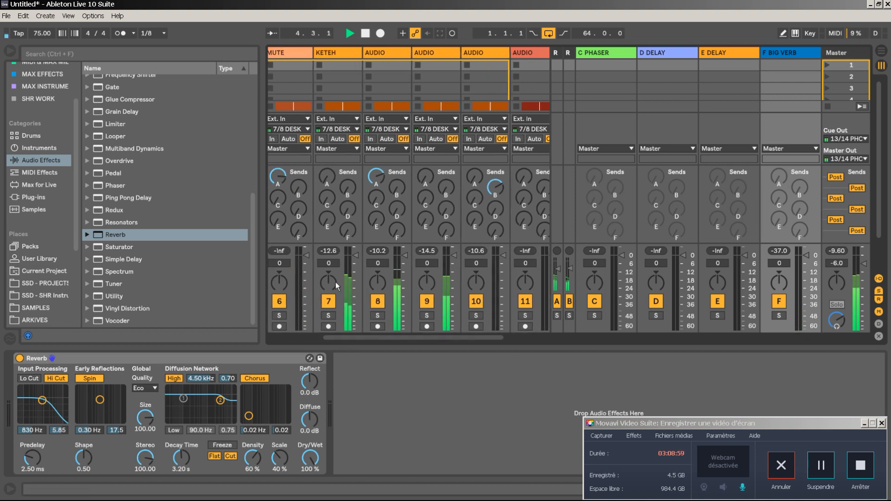
drag(345, 233, 346, 219)
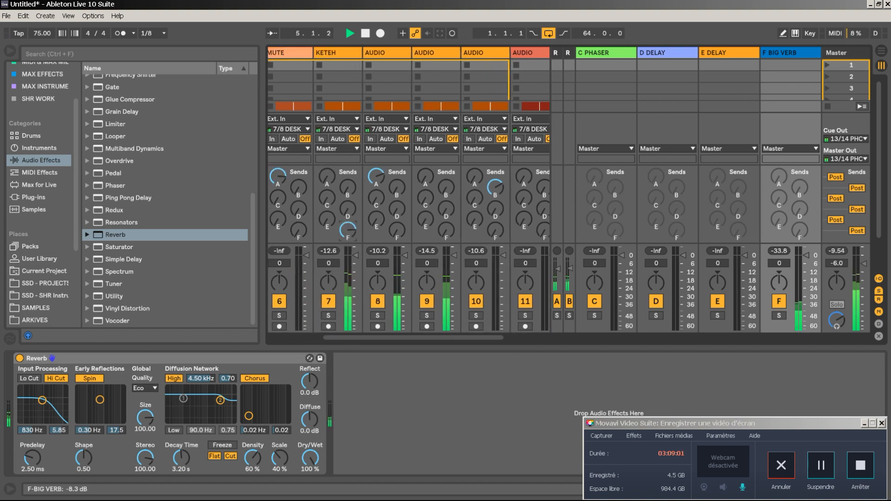
drag(395, 233, 396, 227)
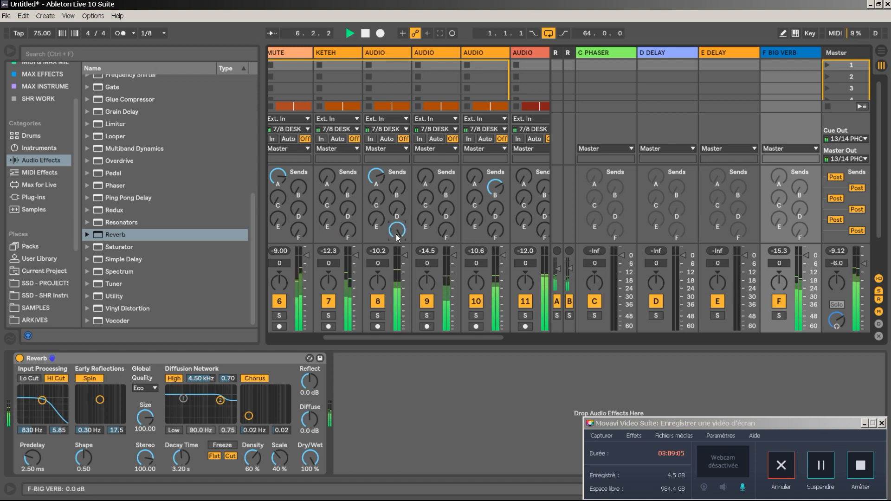
Step: With track 8 soloed, set the BIG VERB Reverb's decay time to 4.80 s and turn the track's send F fully down
click(382, 316)
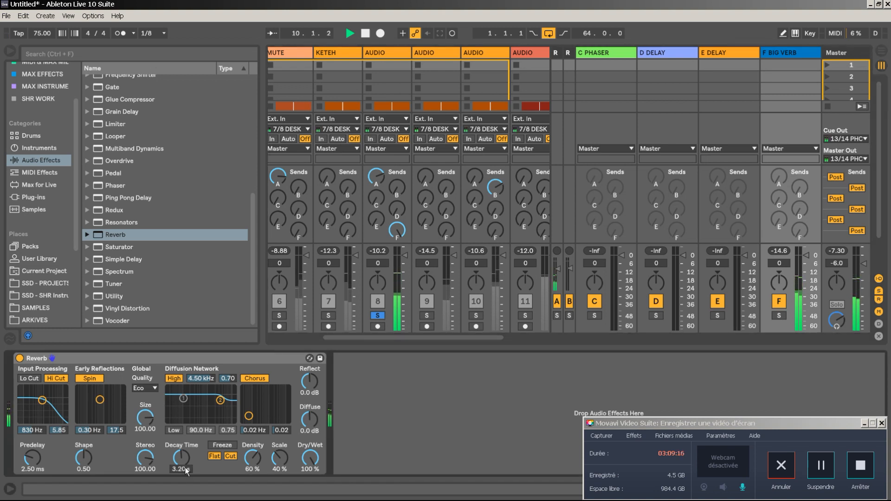
text(4)
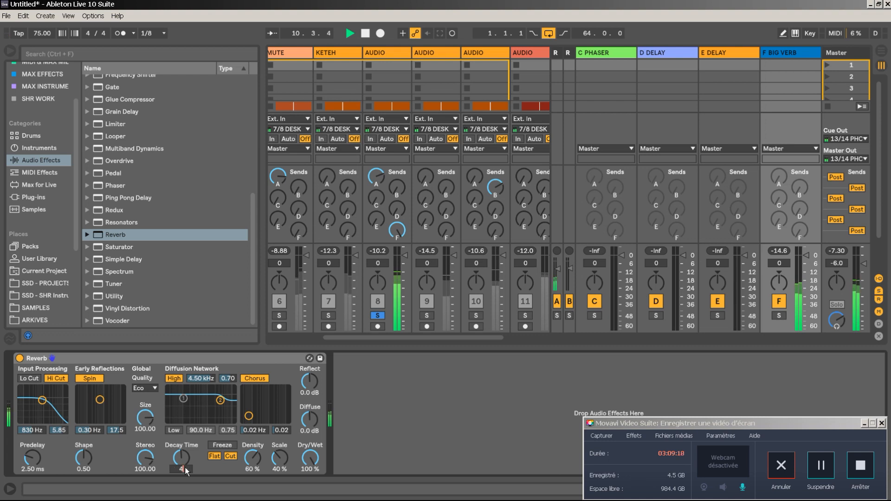
text(80)
key(Return)
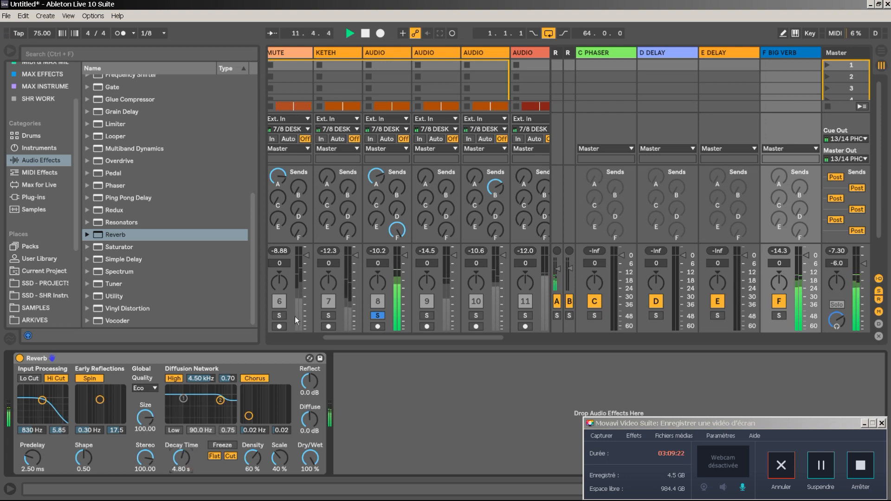
drag(396, 232, 396, 288)
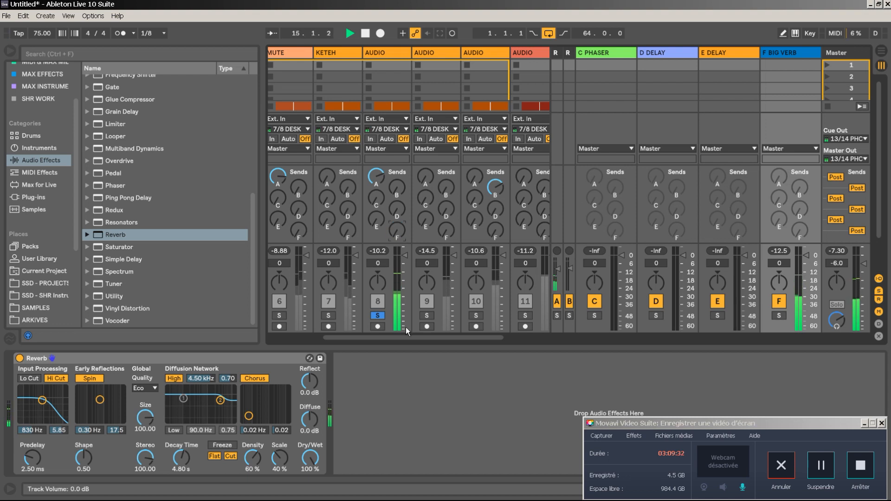
Step: With SKANK soloed and sent to BIG VERB, switch the Reverb's input filter to Lo Cut only, decay time to 6.40 s, and turn the send fully down
click(379, 316)
drag(381, 335, 307, 349)
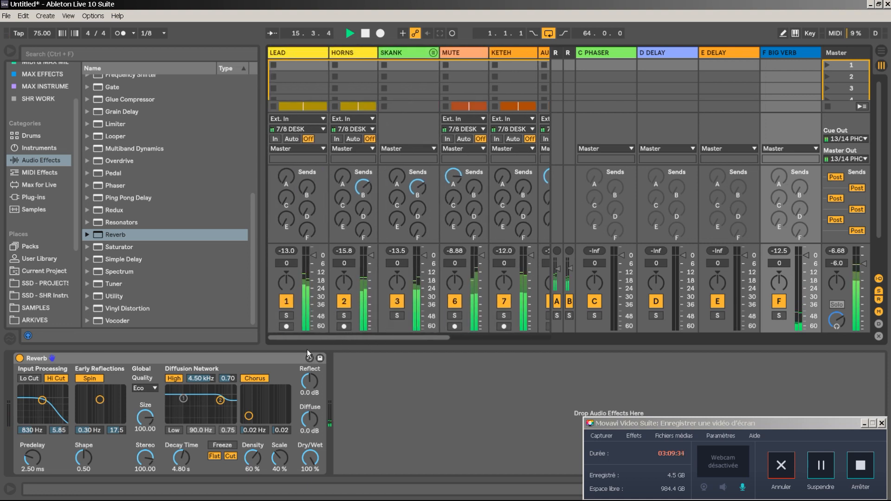
click(397, 316)
drag(418, 231, 417, 208)
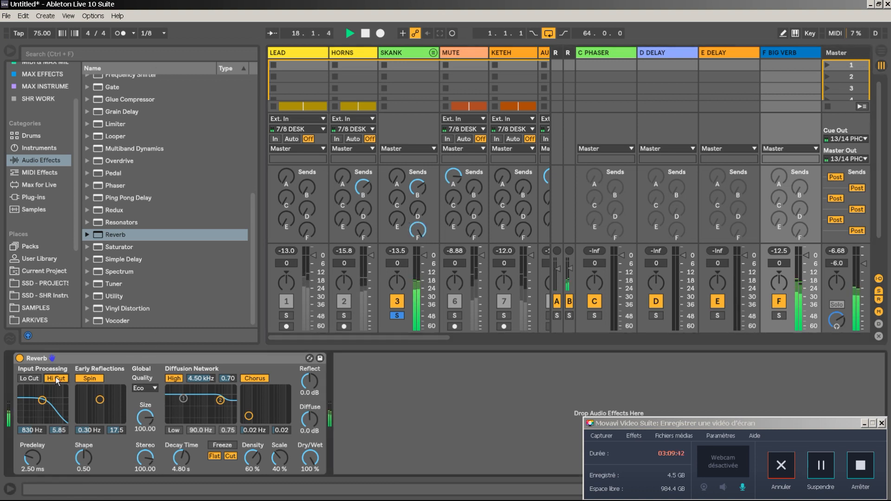
click(24, 377)
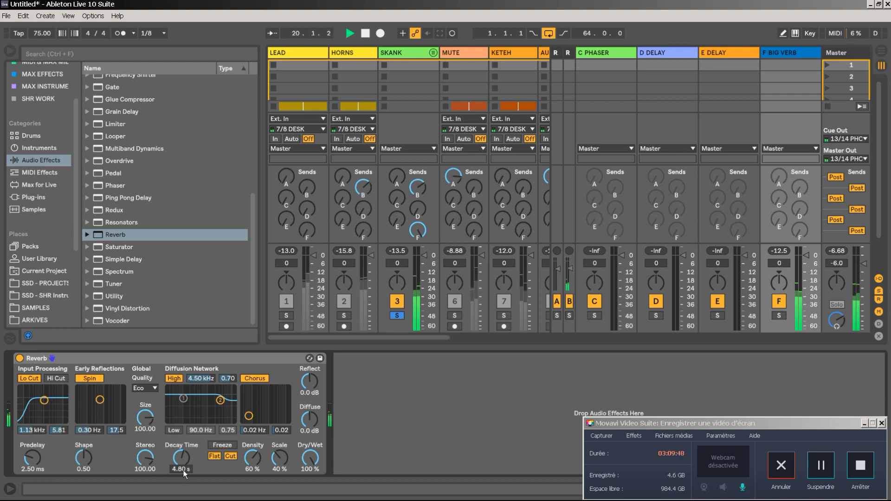
click(183, 470)
text(64)
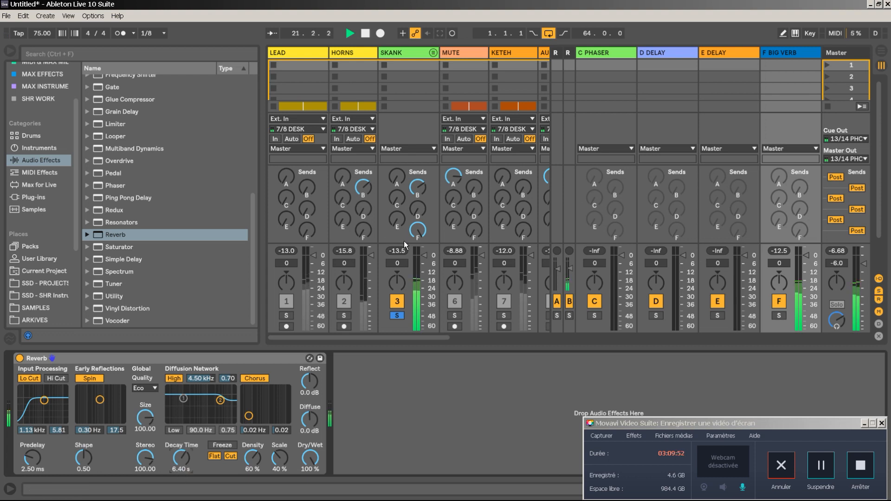
click(418, 230)
drag(418, 229, 417, 323)
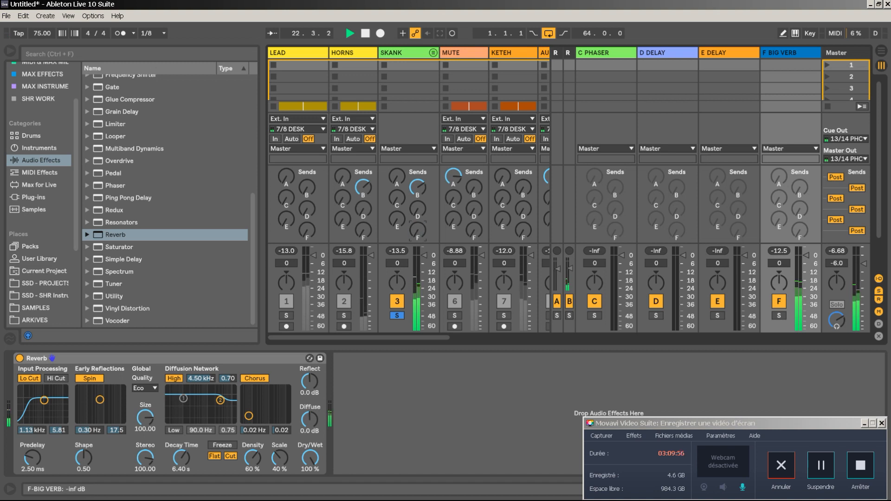
Step: Audition the BIG VERB send on the MUTE and HORNS tracks, soloing each one and turning its send F fully down again
drag(474, 230, 474, 140)
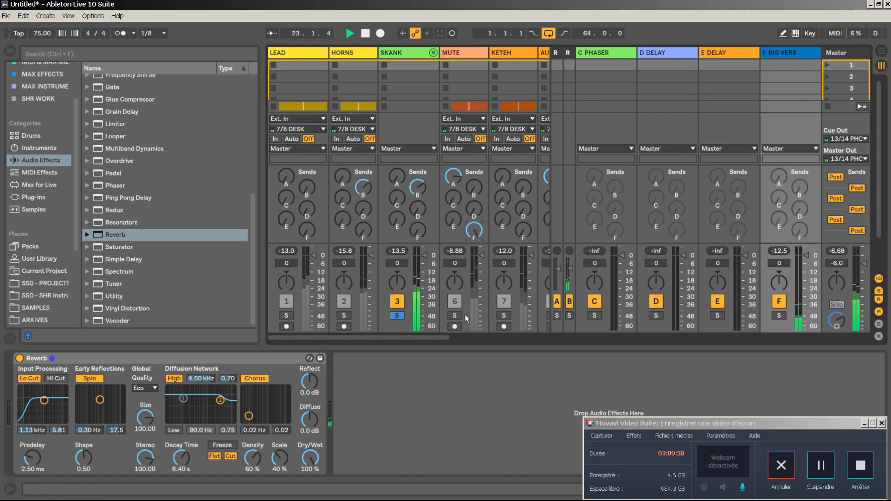
click(455, 316)
drag(474, 230, 474, 322)
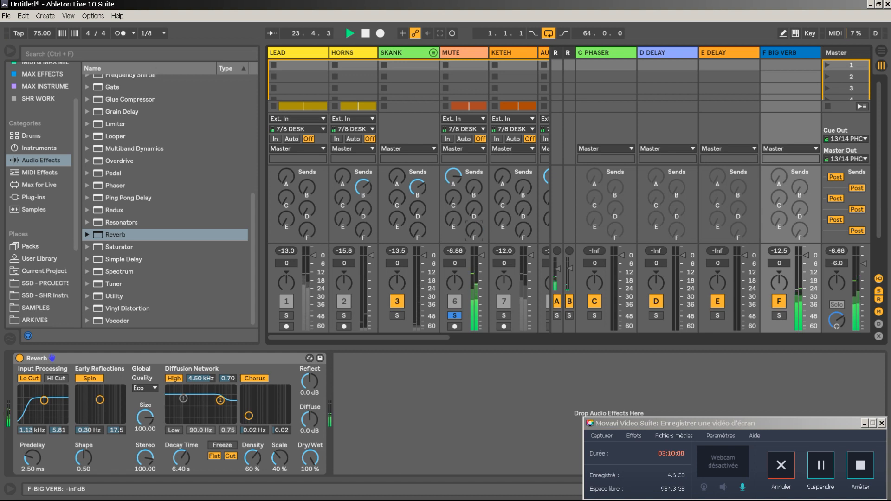
click(347, 317)
drag(356, 235, 355, 287)
drag(364, 231, 363, 185)
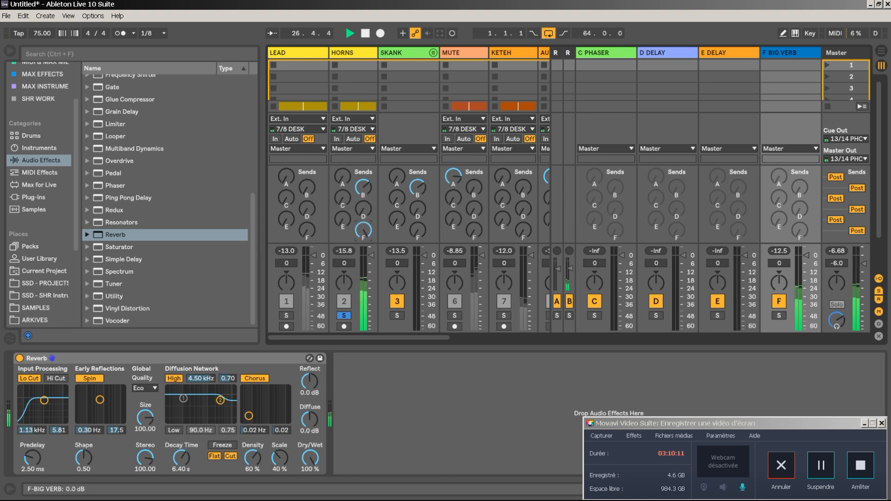
drag(364, 230, 364, 321)
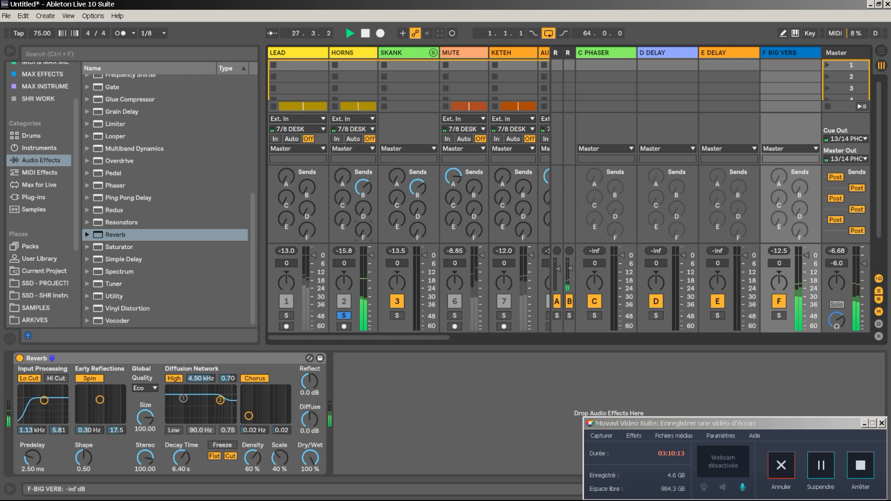
Step: Enable the Utility on HORNS with Bass Mono at 281 Hz and a width of 85%, and retry the track's BIG VERB send
click(360, 52)
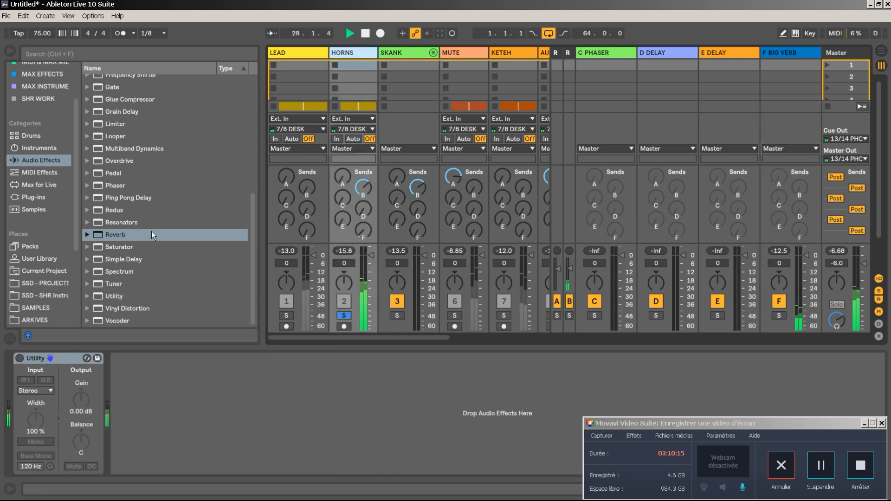
click(119, 295)
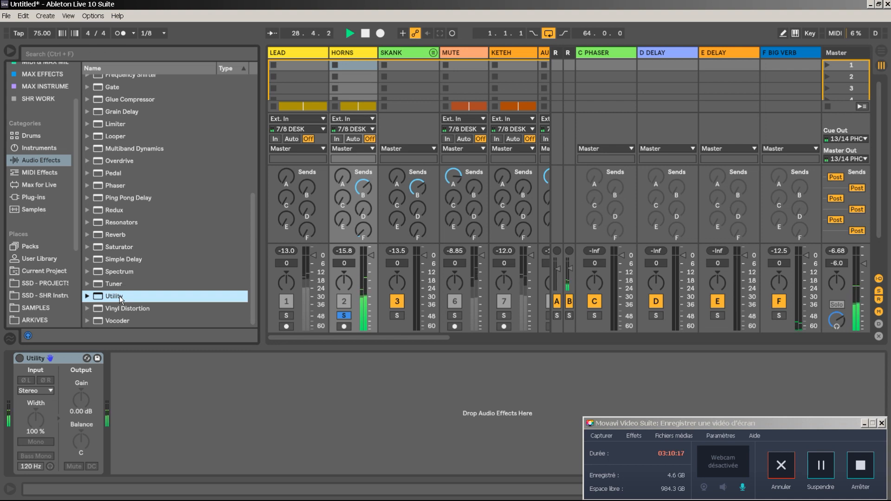
click(19, 357)
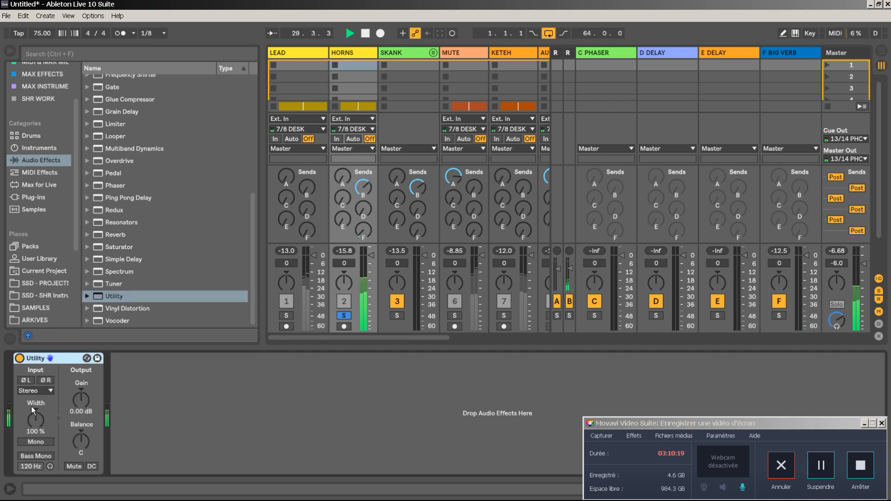
click(40, 456)
drag(36, 468, 35, 438)
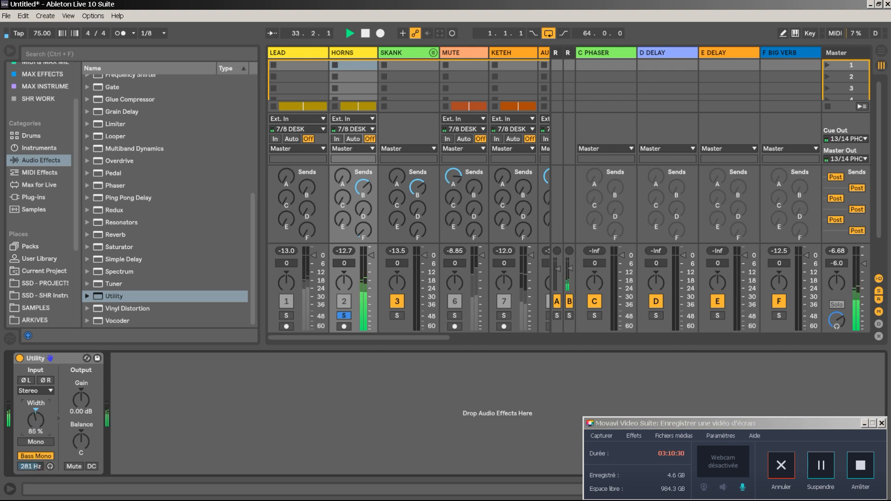
drag(363, 230, 363, 199)
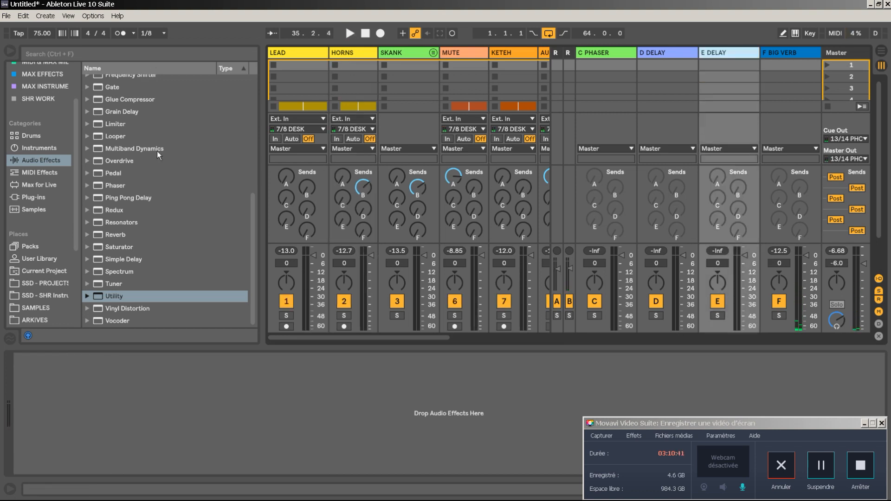
Step: Add an Echo to the E DELAY return with Dry/Wet at 100% and its filter at HP 107 Hz and LP 6.59 kHz
scroll(124, 233, up, 5)
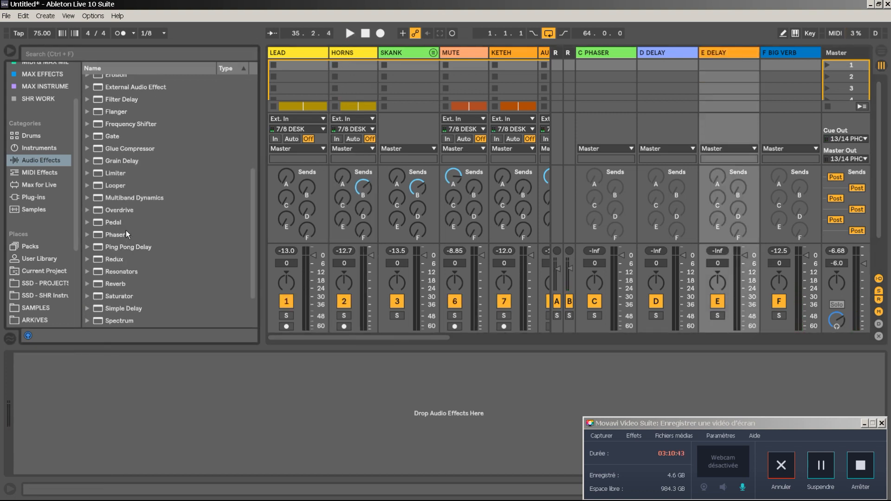
drag(112, 149, 212, 413)
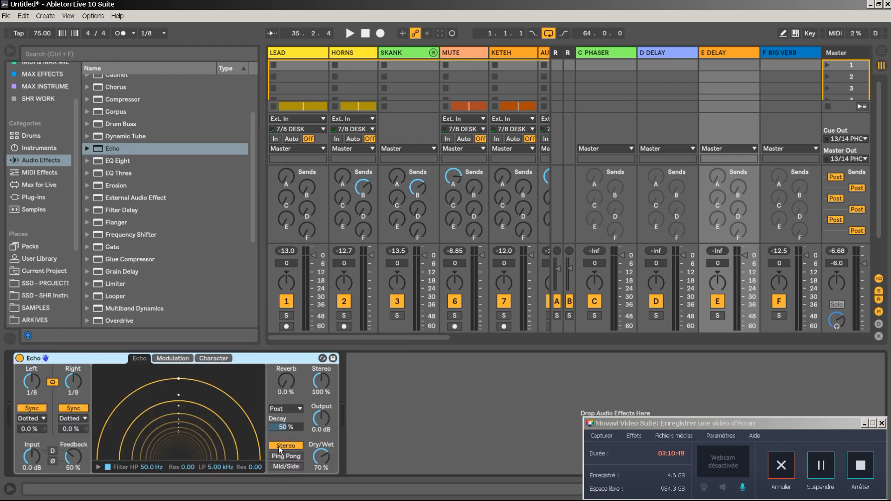
drag(325, 470, 325, 470)
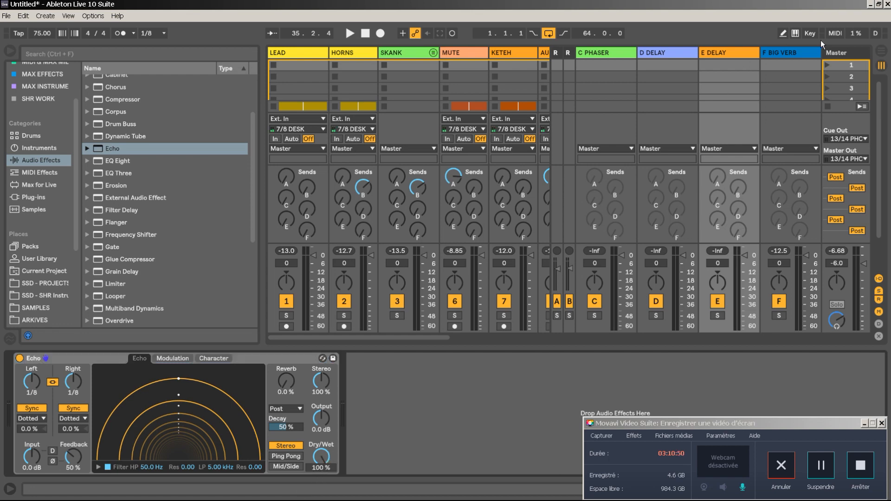
click(99, 468)
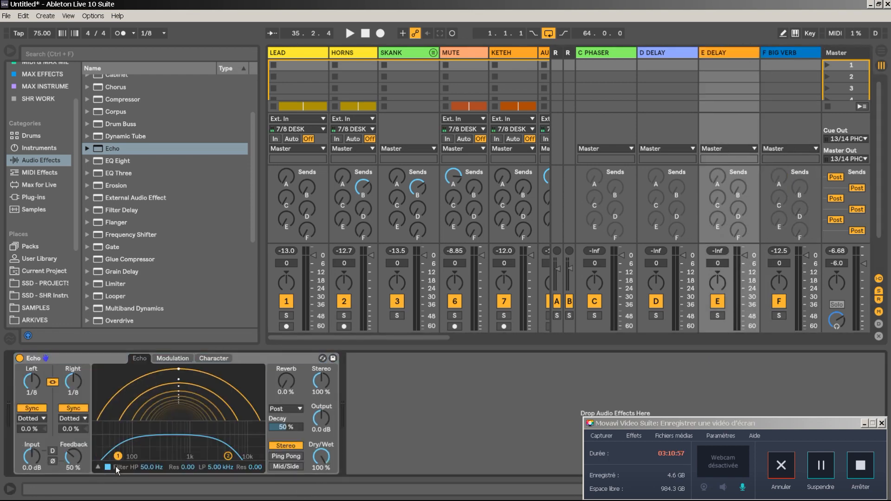
drag(119, 459, 132, 454)
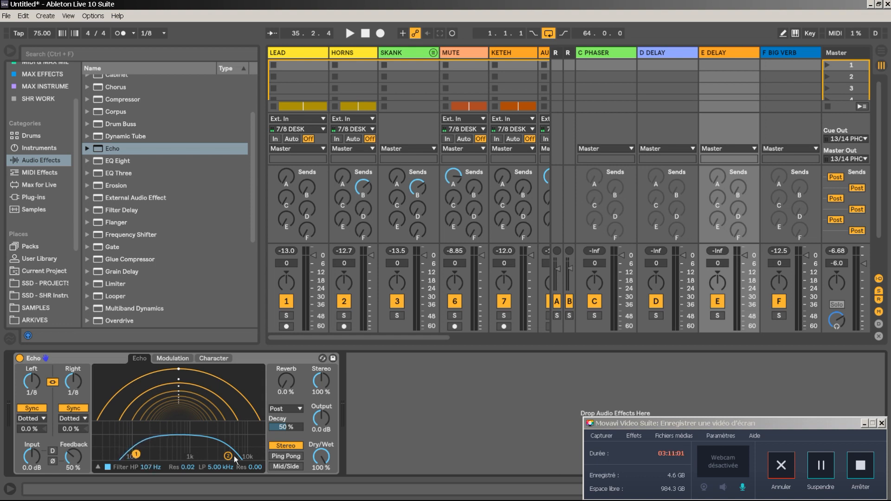
drag(235, 459, 241, 451)
Step: During playback, raise SKANK's E DELAY send to 0.0 dB and audition the echo by soloing and muting the track
key(space)
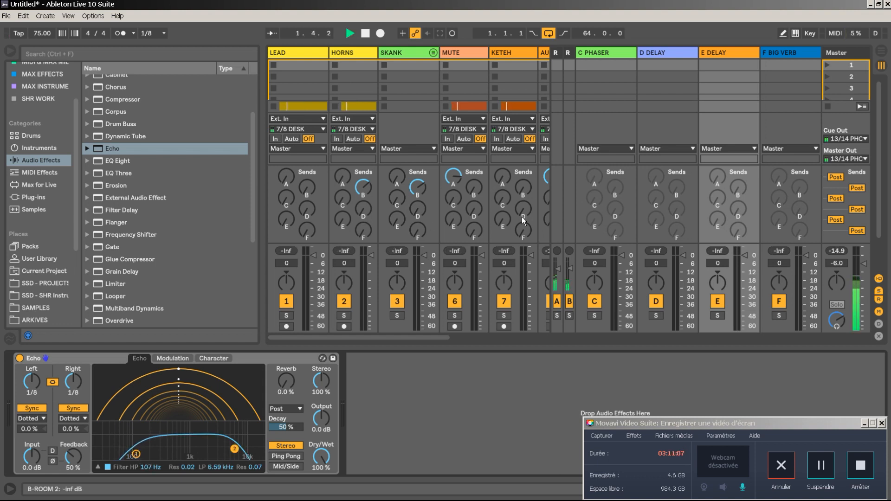
drag(441, 338, 452, 336)
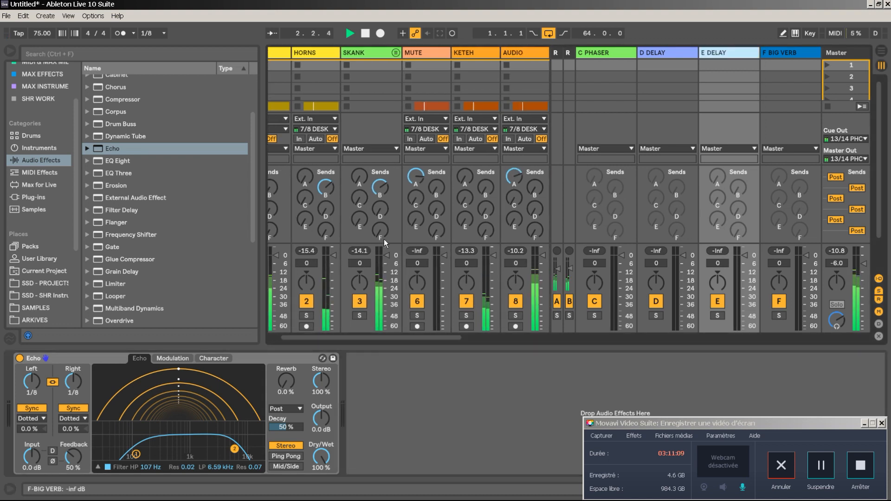
drag(360, 218, 359, 195)
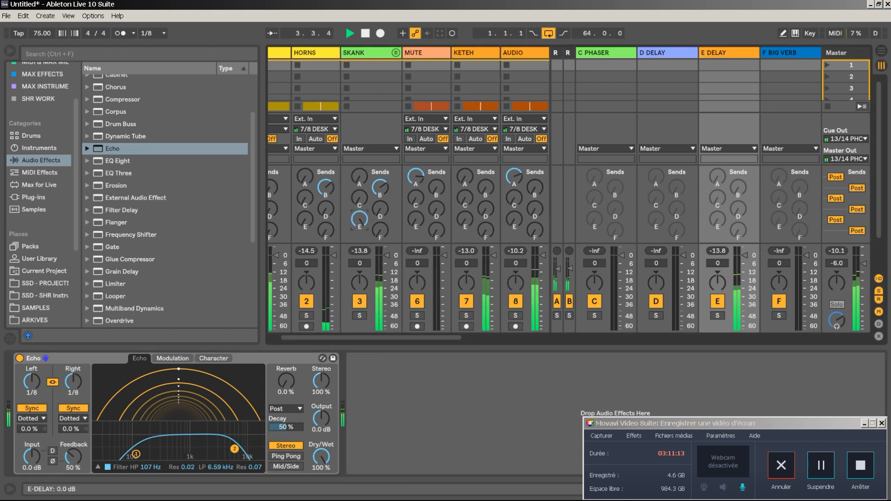
click(360, 315)
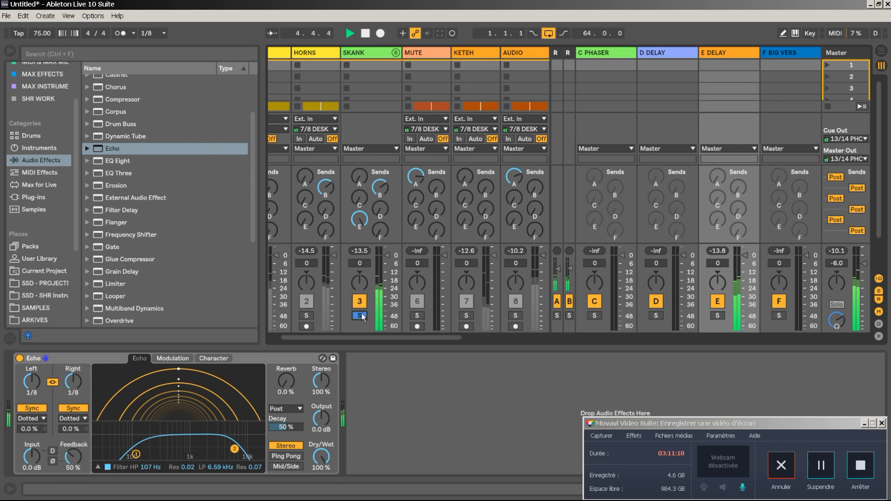
click(360, 302)
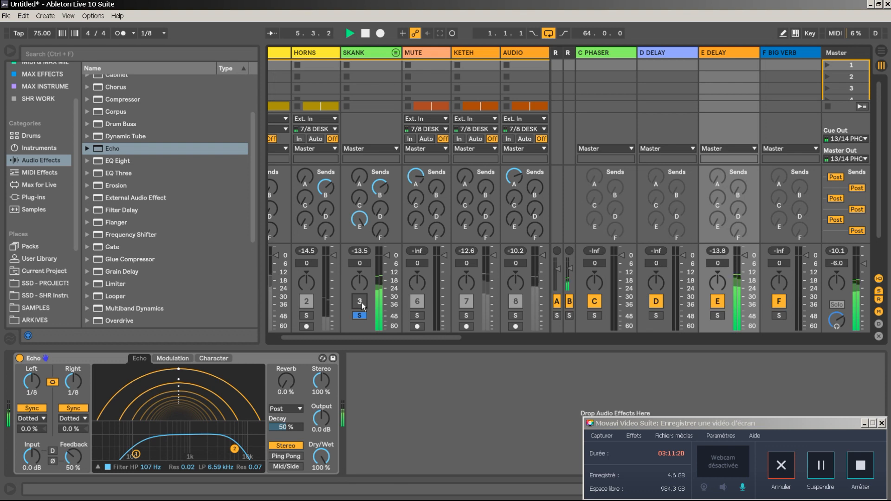
click(362, 314)
click(364, 303)
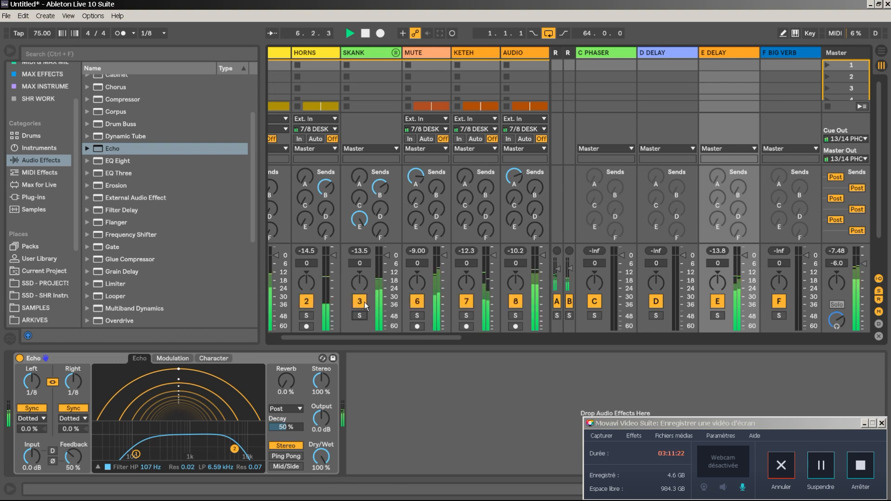
Step: Set the Echo's linked left and right delay times to 1/16 and its feedback to 92%
click(77, 386)
drag(77, 386, 77, 392)
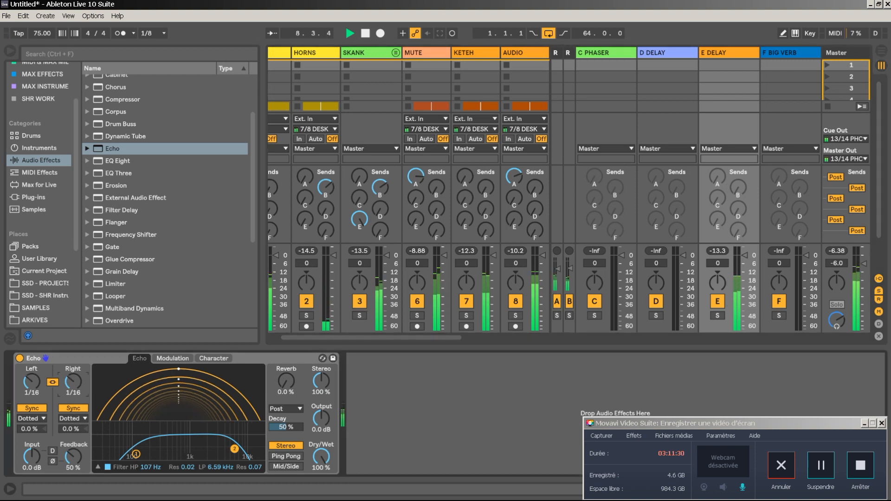
drag(74, 458, 75, 438)
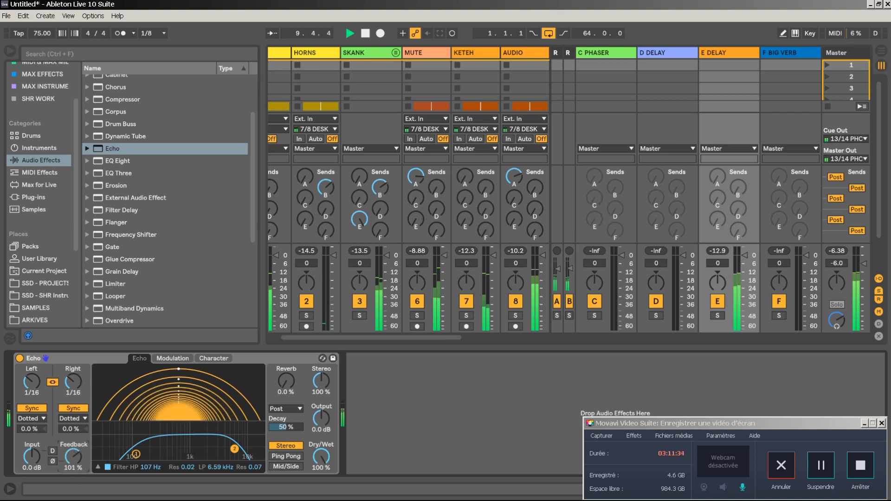
drag(74, 438, 75, 437)
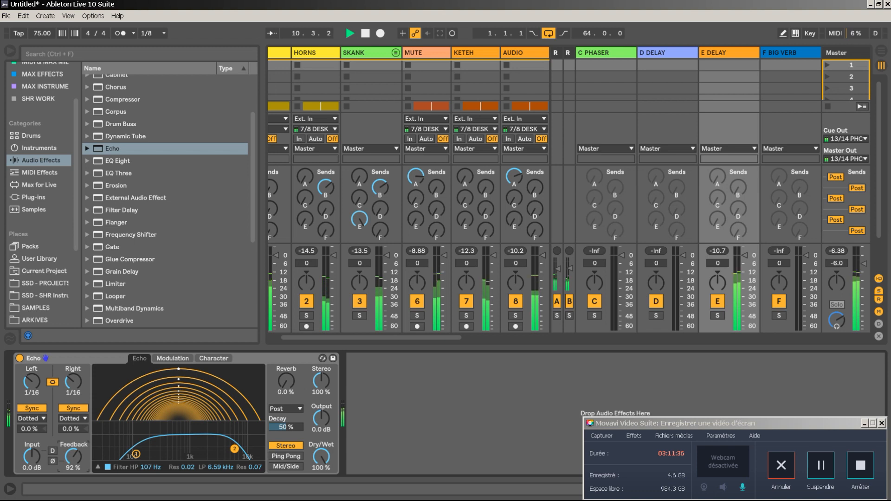
Step: Mute and unmute SKANK to hear the echo tail, and turn its E DELAY send fully down
click(359, 302)
click(360, 302)
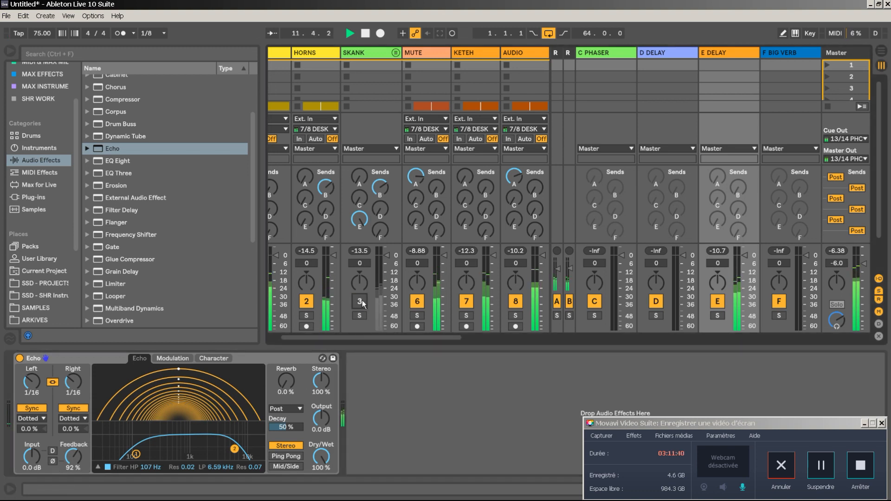
click(361, 301)
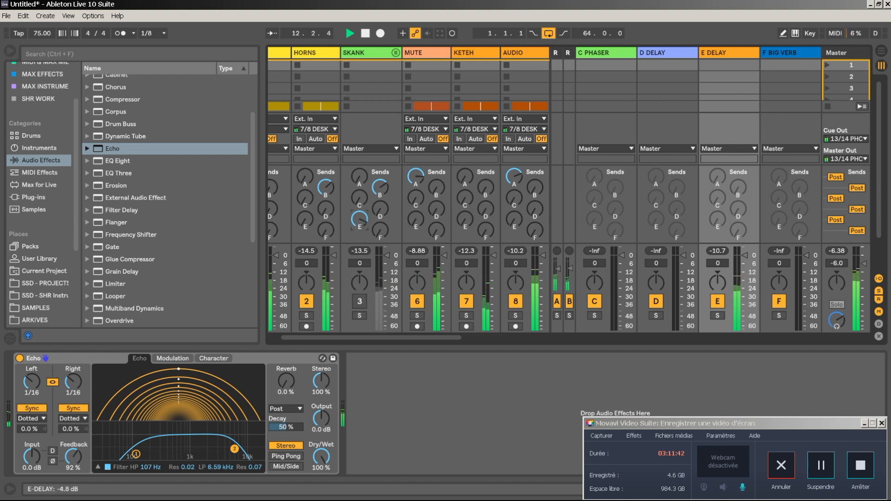
click(361, 301)
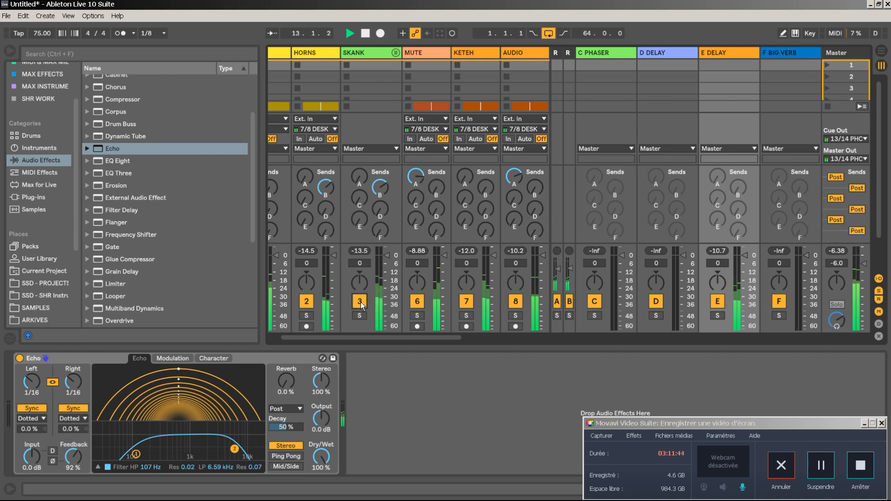
Step: Try the E DELAY send on track 8 during playback and turn it fully down again
drag(371, 340, 407, 338)
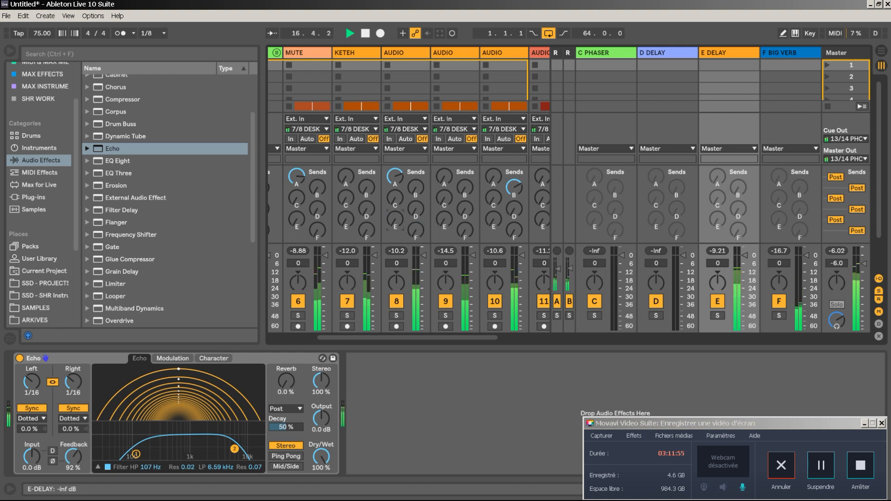
drag(395, 217, 395, 194)
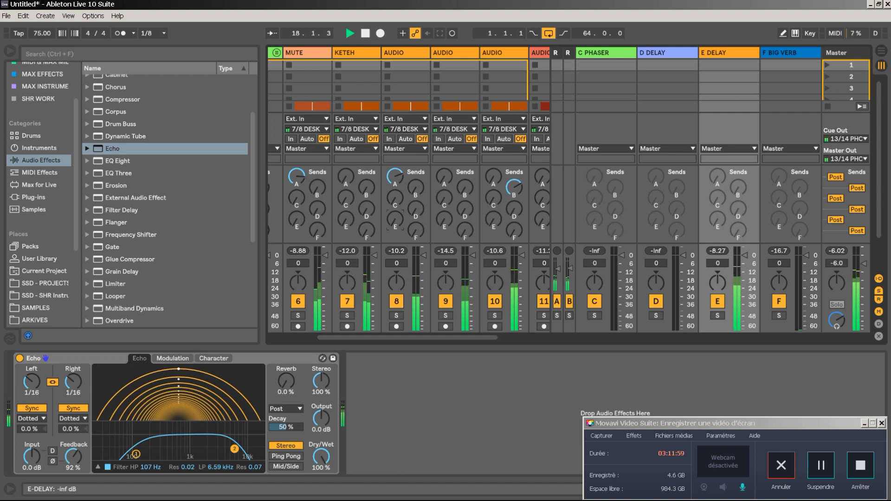
mouse_move(395, 219)
mouse_down()
mouse_move(395, 260)
mouse_move(394, 178)
mouse_move(395, 219)
mouse_up()
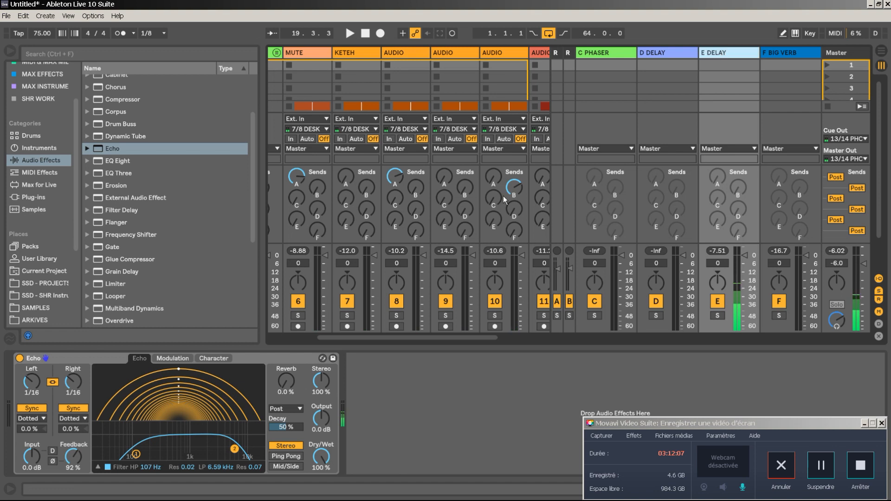
Step: Copy the Echo from the E DELAY return onto the D DELAY return and colour D DELAY orange
right_click(284, 361)
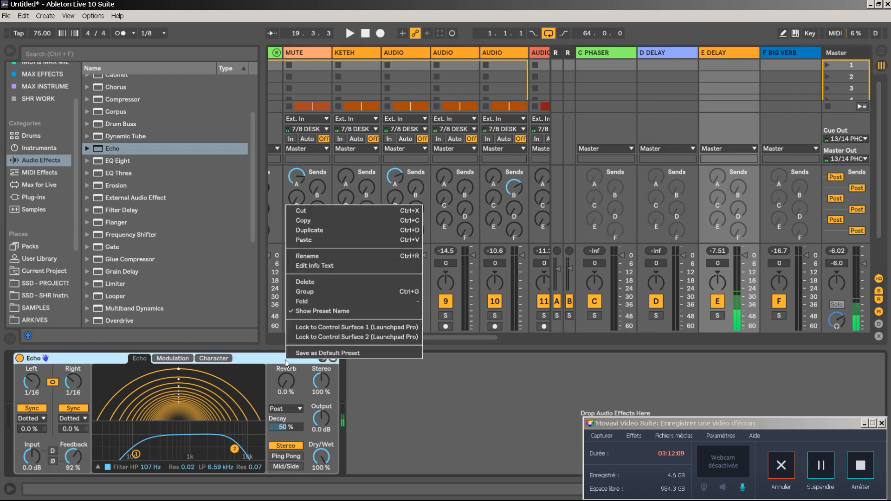
click(312, 221)
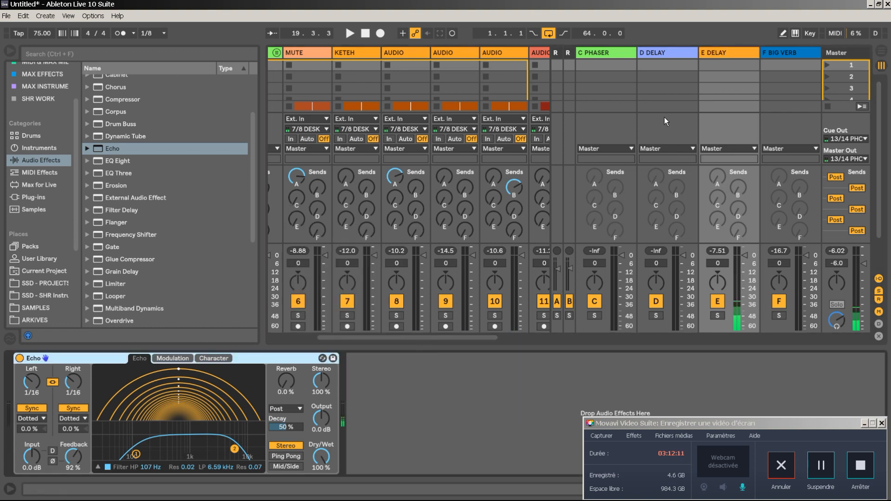
click(676, 55)
right_click(397, 375)
click(412, 380)
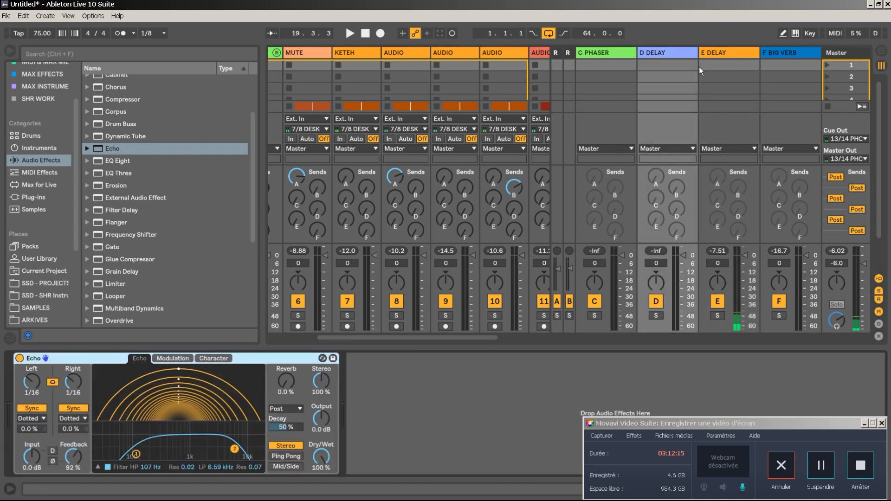
right_click(657, 52)
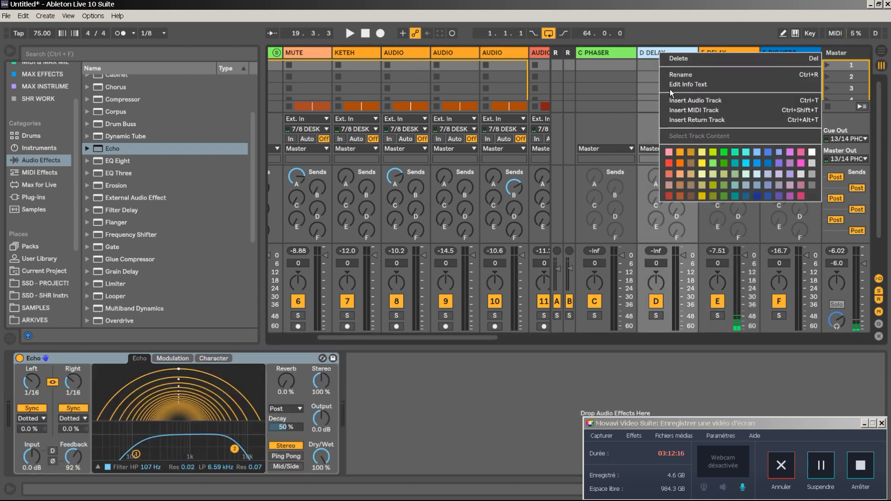
click(681, 152)
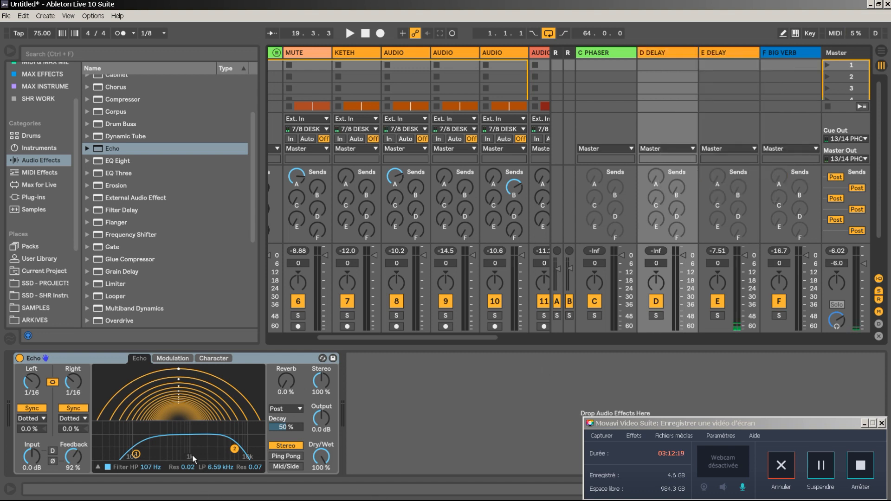
Step: Set D DELAY's Echo to linked 1/32 delay times in Ping Pong mode and audition it briefly
click(34, 382)
drag(32, 381, 32, 390)
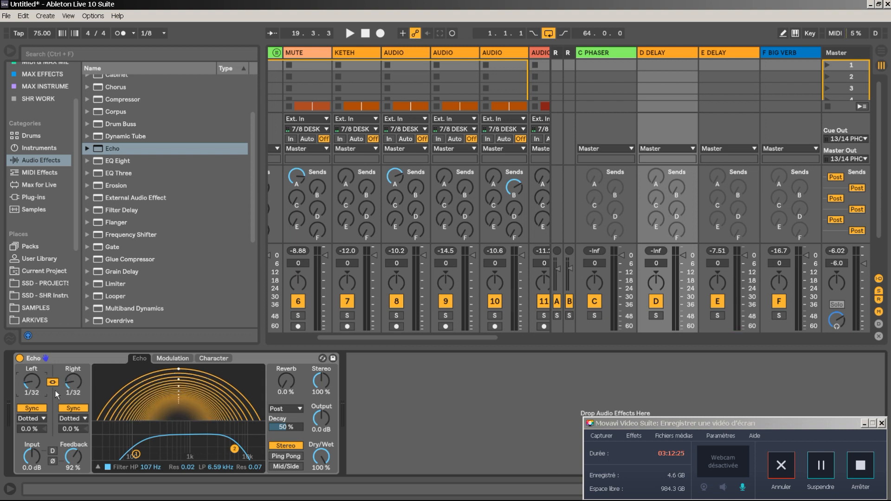
click(287, 456)
key(space)
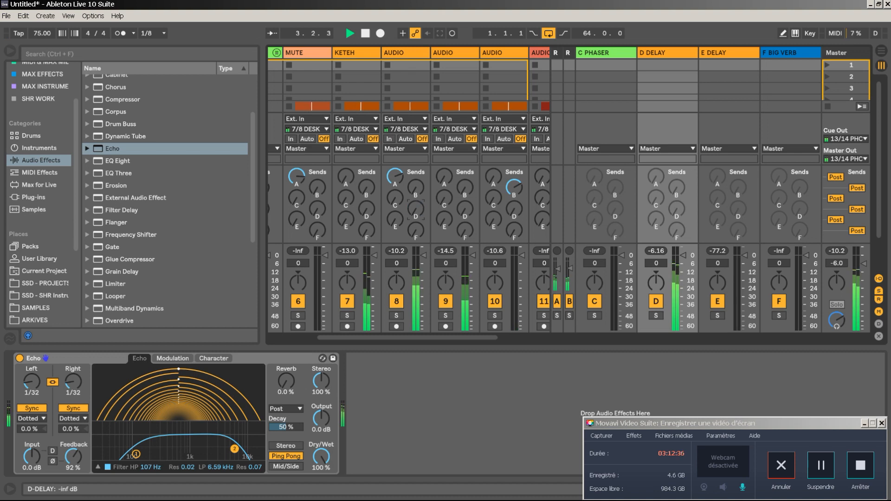
key(space)
Step: Add a Utility with 40% width after the D DELAY Echo, and during playback raise track 8's D DELAY send to 0.0 dB
scroll(161, 275, down, 5)
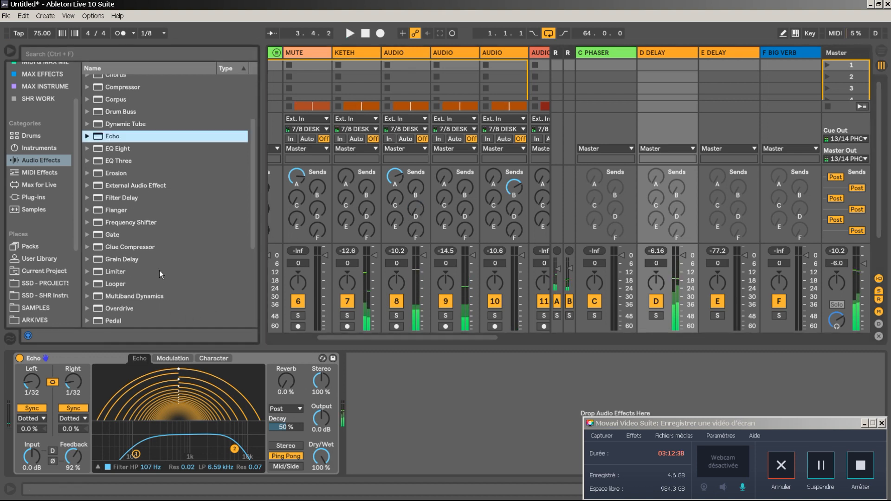
drag(122, 302, 381, 444)
click(367, 432)
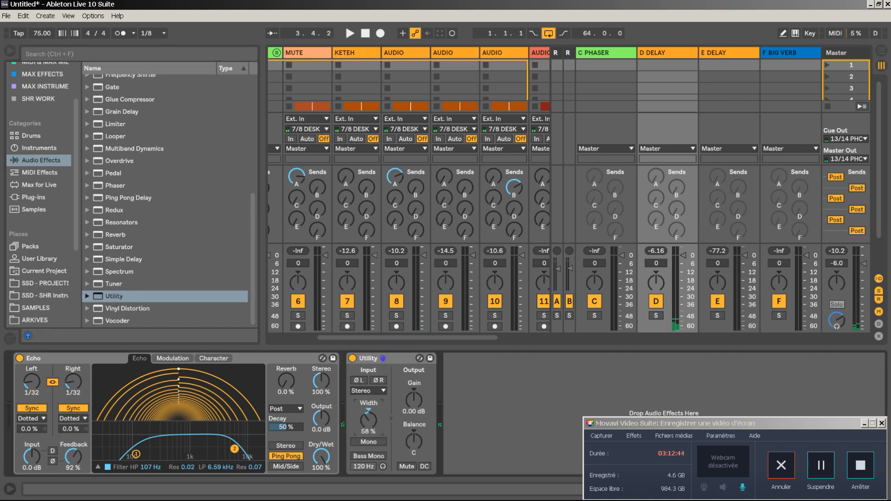
key(space)
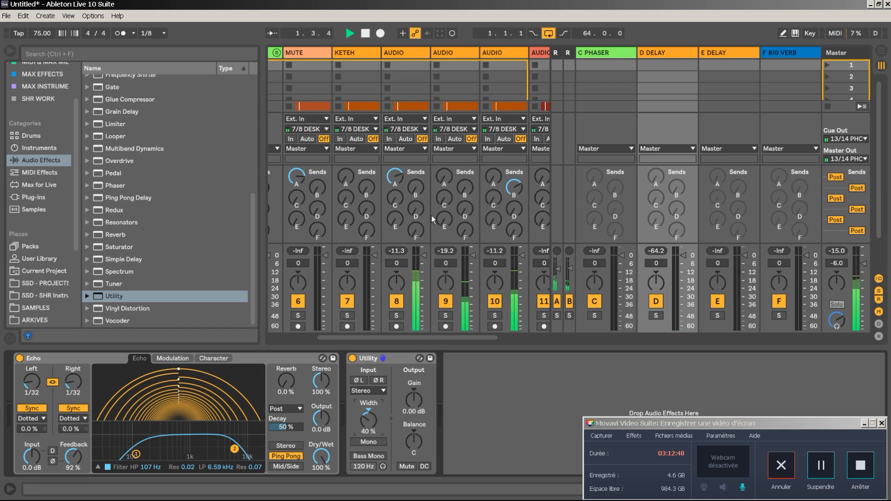
drag(415, 217, 415, 194)
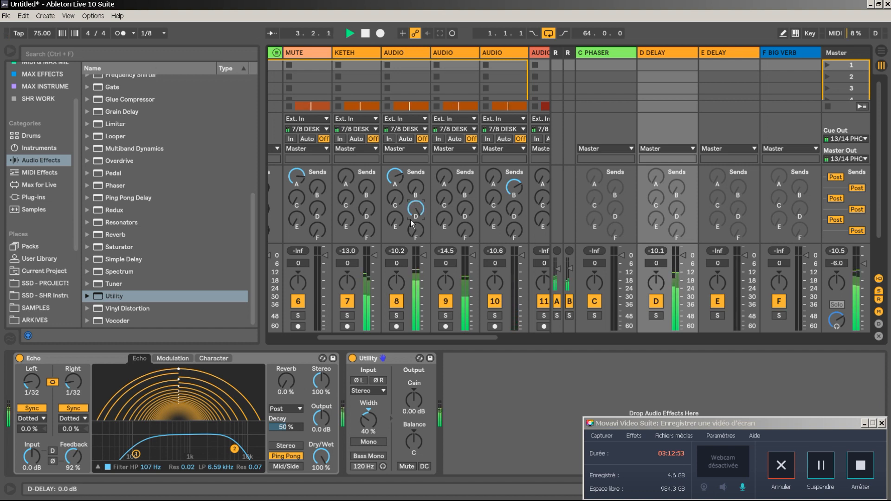
Step: Set the Echo's filter to a 153 Hz high-pass and 7.34 kHz low-pass, and its feedback to 87%
click(137, 456)
drag(138, 458, 148, 455)
drag(235, 449, 238, 448)
drag(147, 451, 144, 452)
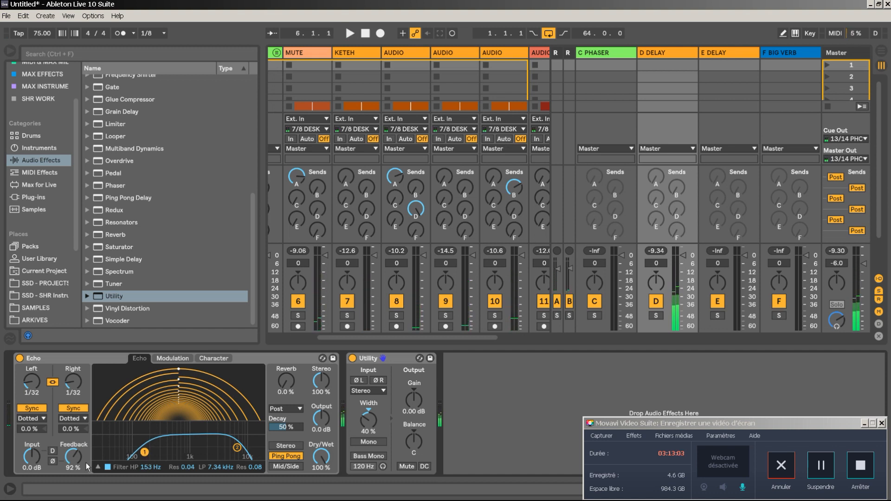
drag(73, 457, 73, 459)
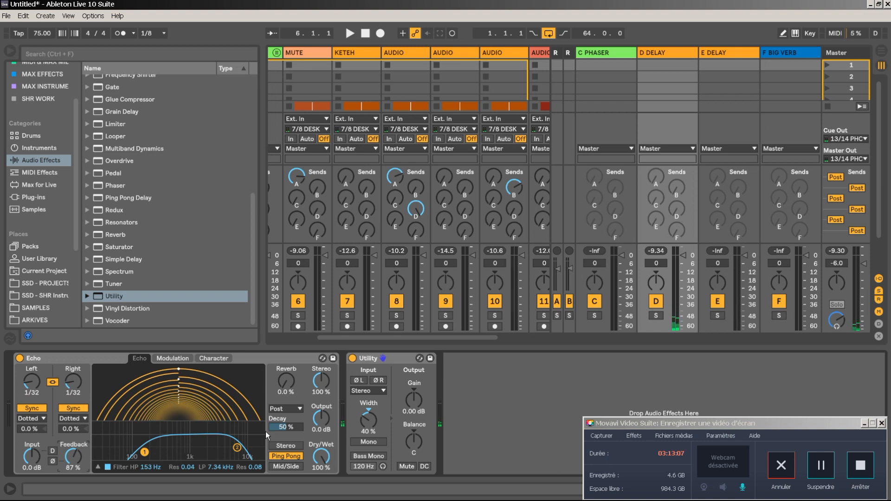
Step: Add a Saturator to the C PHASER return with 6 dB drive and -6 dB output
scroll(608, 67, right, 1)
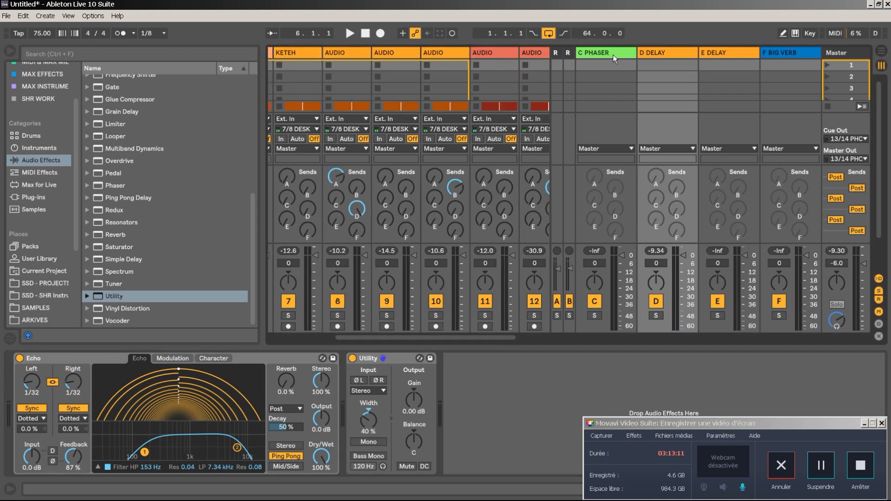
click(612, 54)
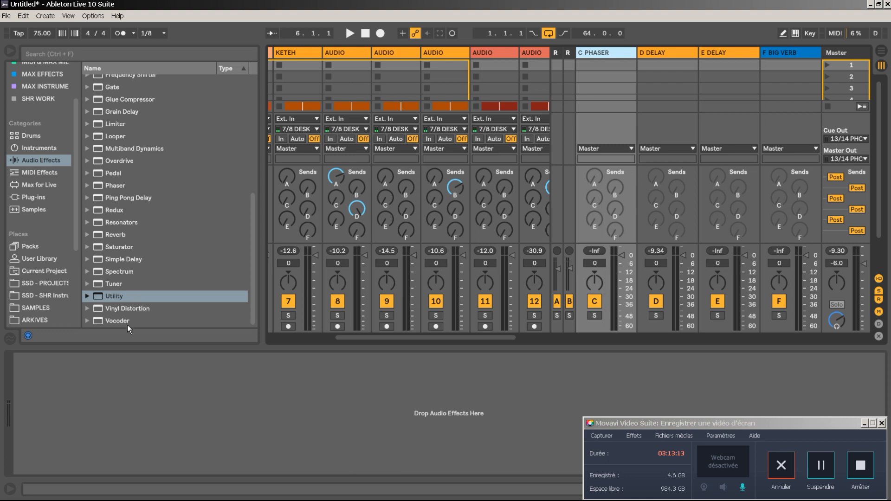
drag(127, 249, 167, 426)
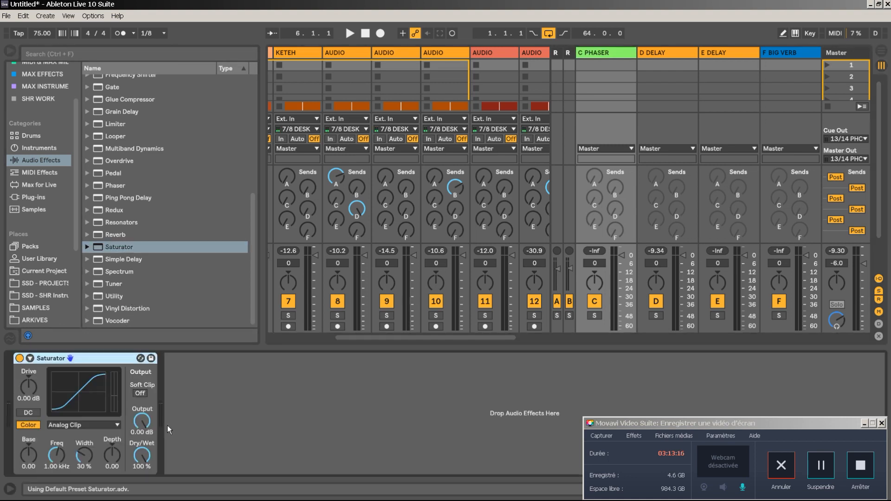
click(141, 433)
text(-6)
key(Return)
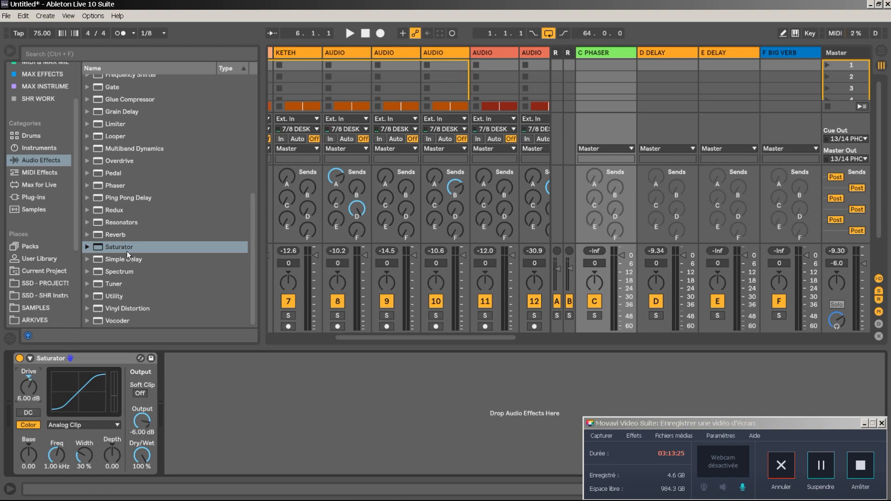
Step: Add a Phaser after the Saturator on the C PHASER return
scroll(127, 251, up, 3)
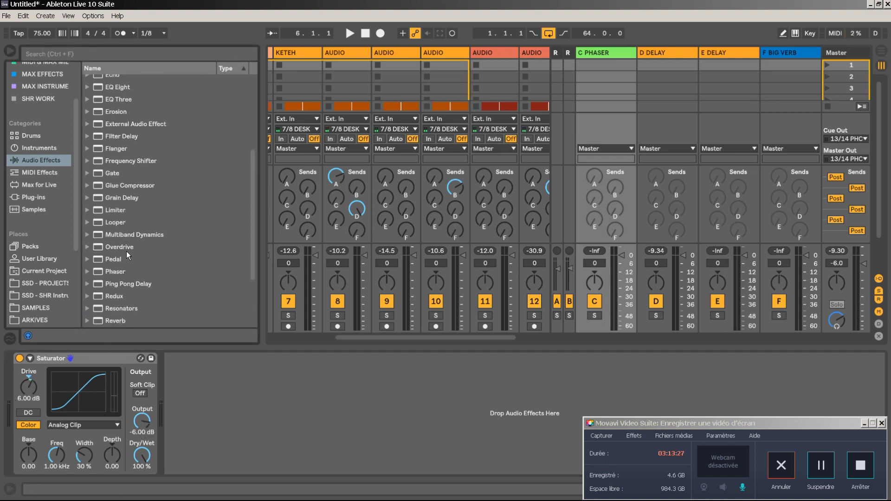
scroll(126, 216, up, 2)
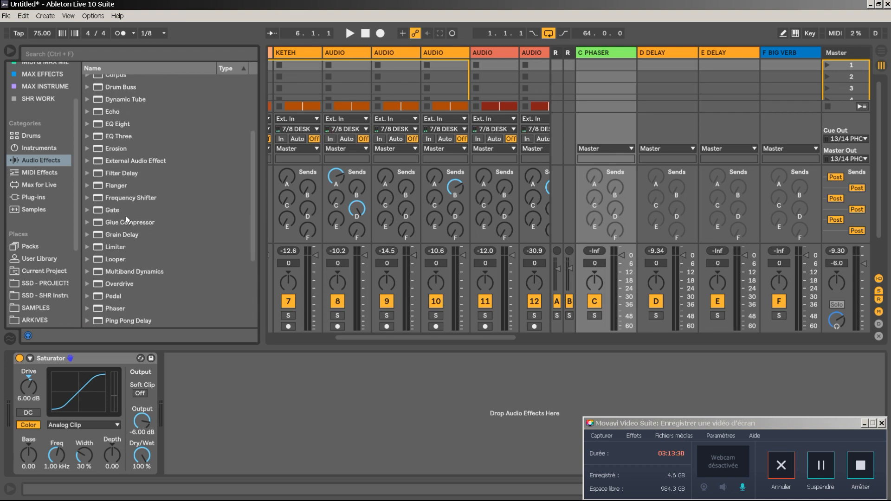
scroll(126, 216, down, 2)
drag(106, 259, 280, 430)
Step: During playback, reset track 8's D DELAY send, solo the track and turn its C PHASER send fully up
key(space)
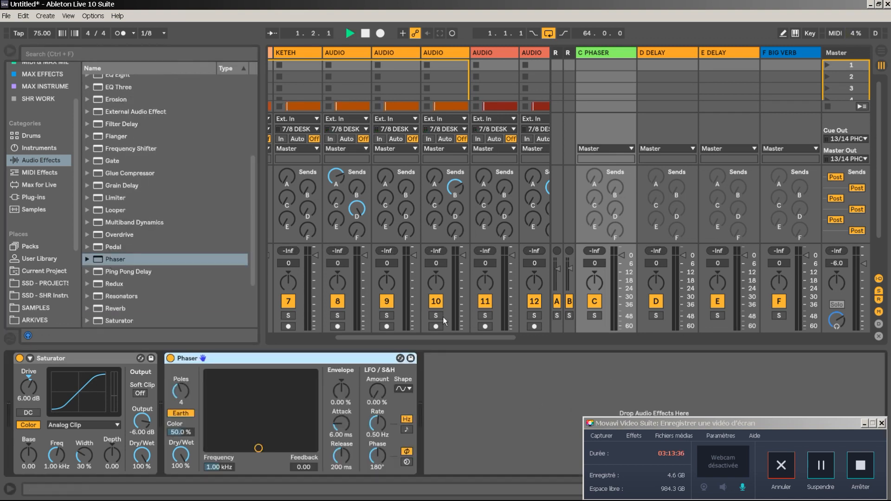
drag(397, 338, 378, 342)
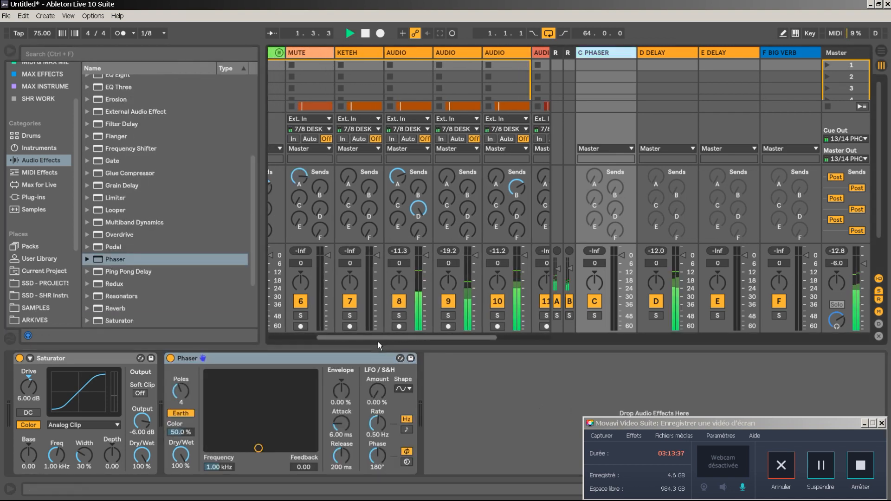
double_click(419, 209)
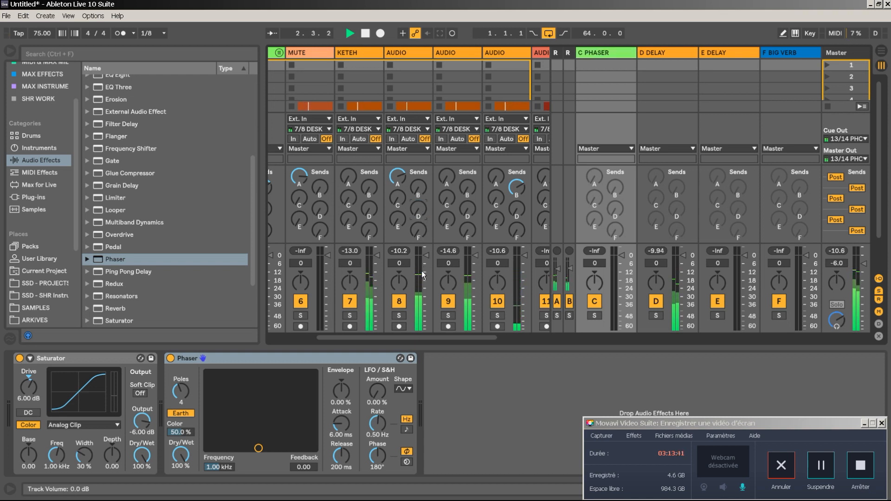
click(399, 316)
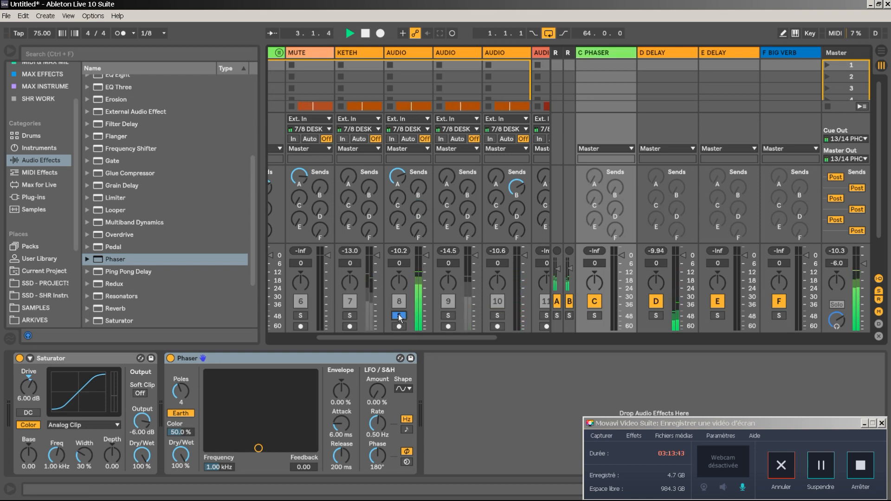
drag(397, 199, 396, 153)
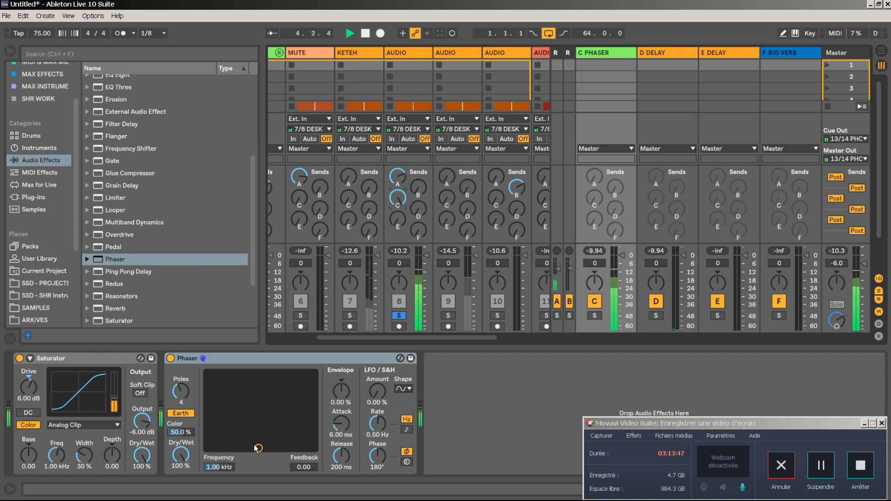
Step: Set the Phaser to Space mode with 1.28 kHz frequency, 0.75 feedback, 100% LFO amount and 9.52% envelope
click(181, 413)
drag(268, 447, 263, 424)
drag(379, 390, 379, 362)
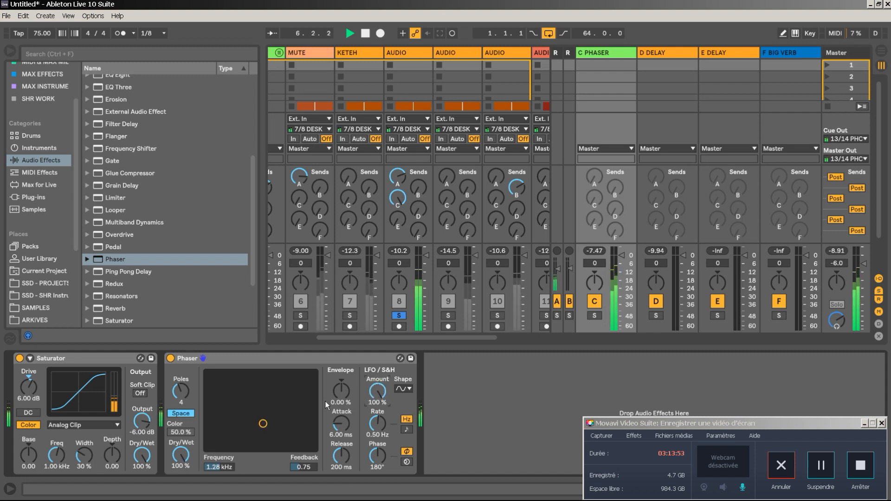
drag(341, 390, 341, 385)
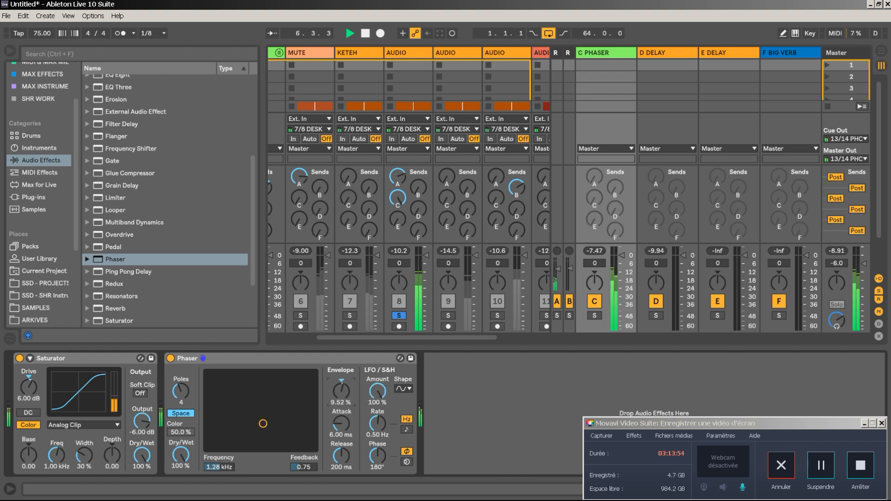
Step: Sync the Phaser's LFO rate at 1/3 and set 6 poles, 137° phase, 3.78 kHz frequency and 0.85 feedback
click(407, 429)
drag(377, 423, 378, 431)
drag(258, 425, 287, 390)
drag(181, 392, 181, 378)
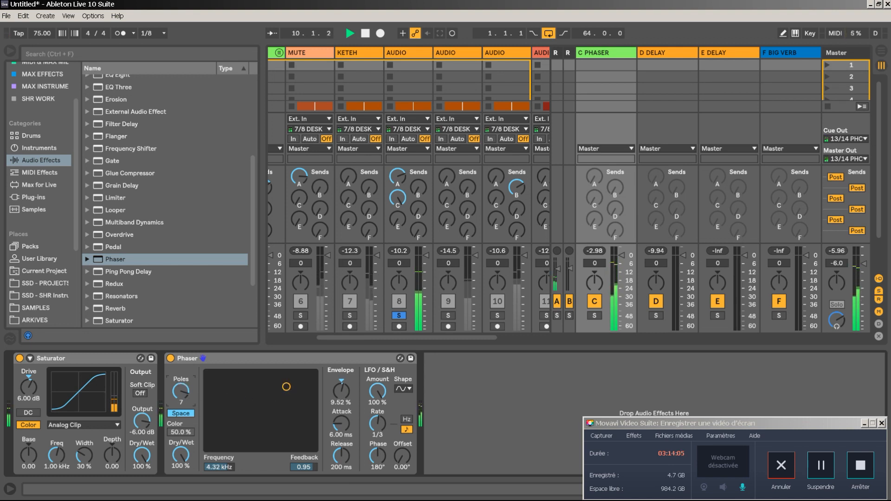
drag(286, 386, 283, 409)
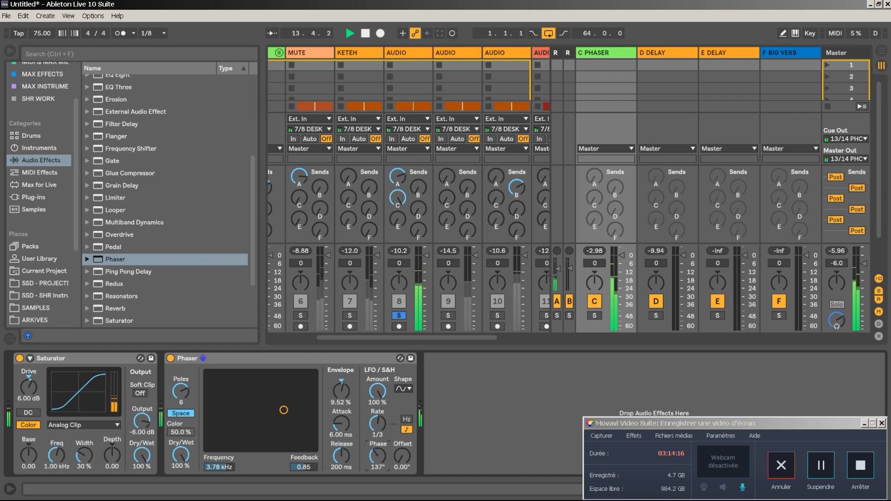
Step: Set the Phaser's LFO phase to 97.1° and its rate to 3/8 on the C PHASER return
drag(378, 460, 378, 480)
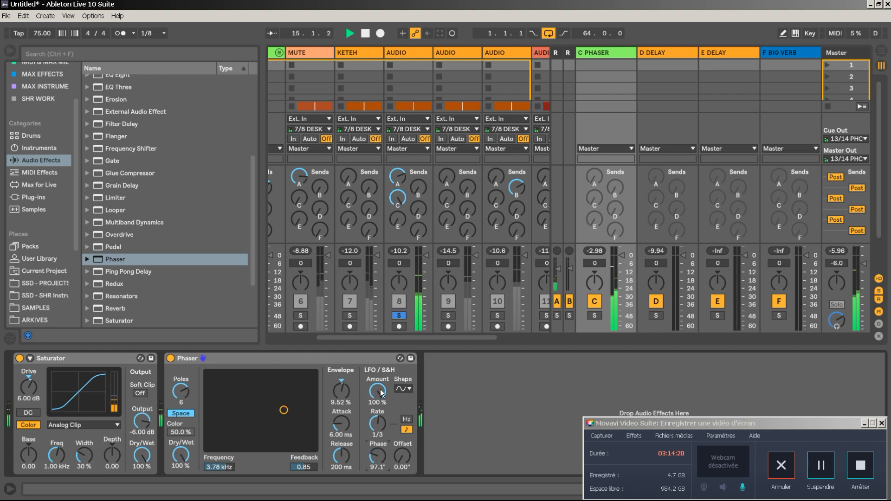
drag(377, 434, 377, 439)
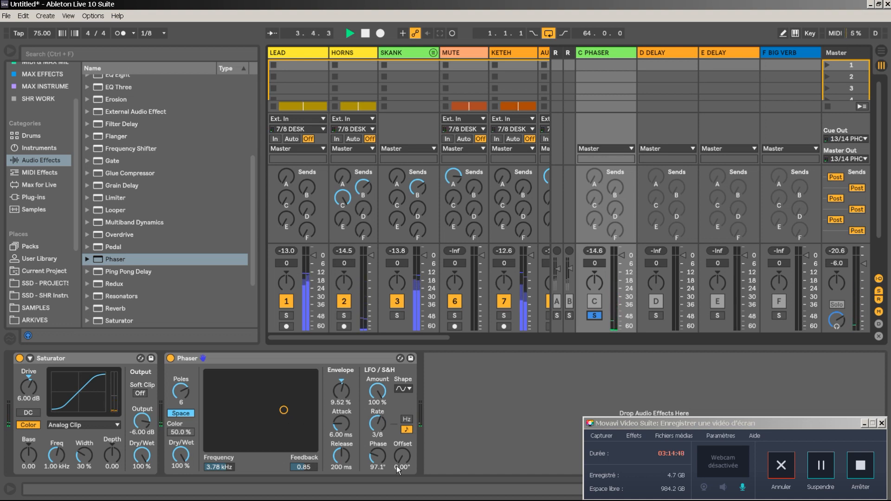
Step: Raise the Saturator output to -4.86 dB on the C PHASER return, then stop playback and unsolo that return
drag(141, 423, 141, 421)
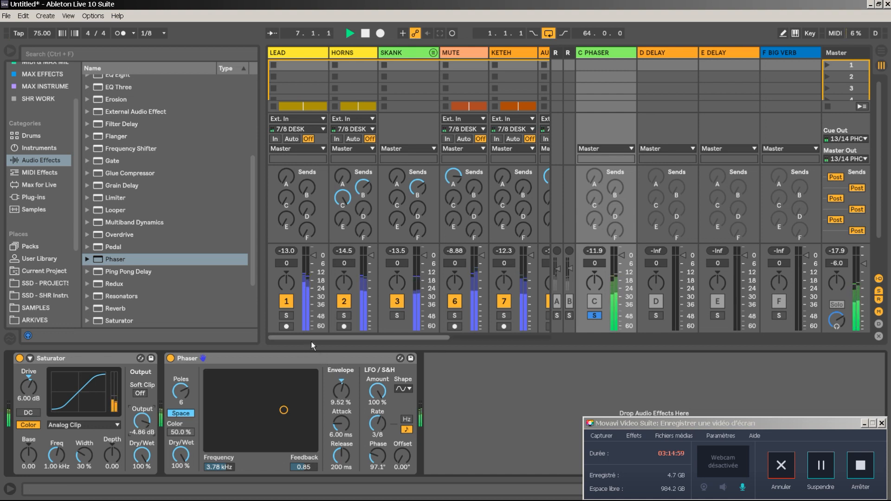
key(space)
click(594, 316)
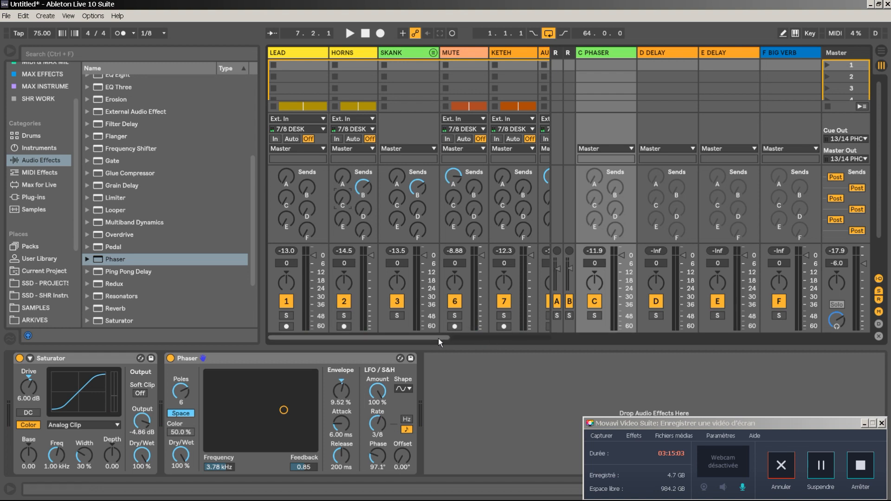
Step: Narrow the LEAD track in the mixer and hide the return tracks to make room for the other tracks
drag(440, 338, 483, 338)
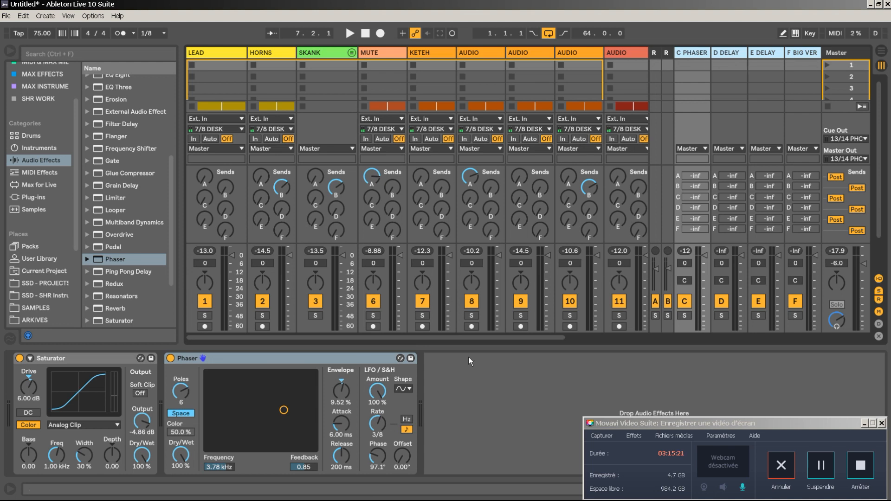
drag(504, 340, 421, 341)
click(223, 50)
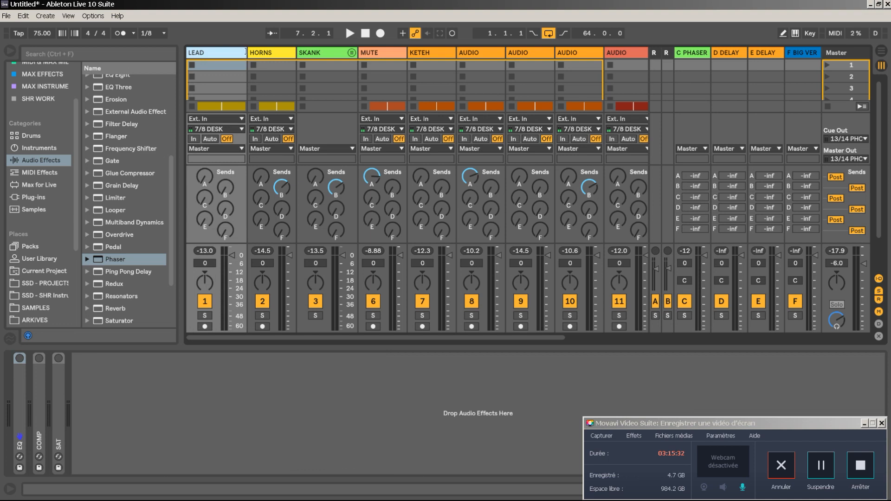
drag(246, 51, 236, 49)
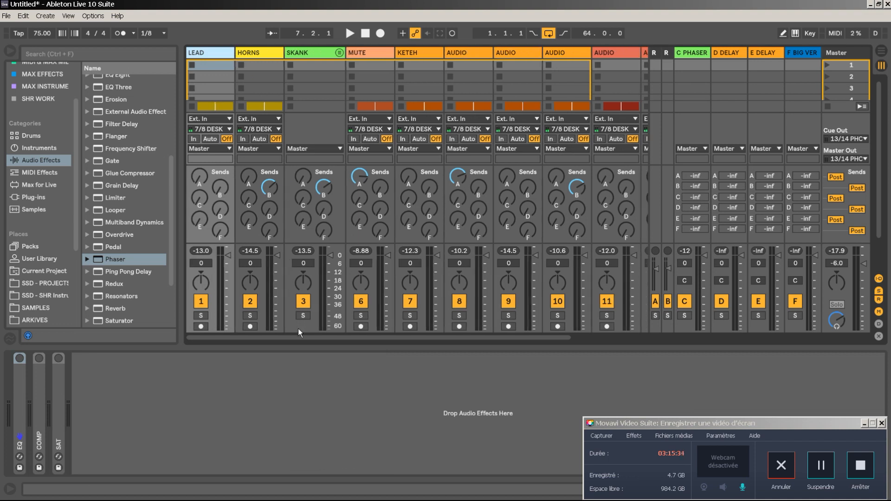
drag(299, 336, 316, 337)
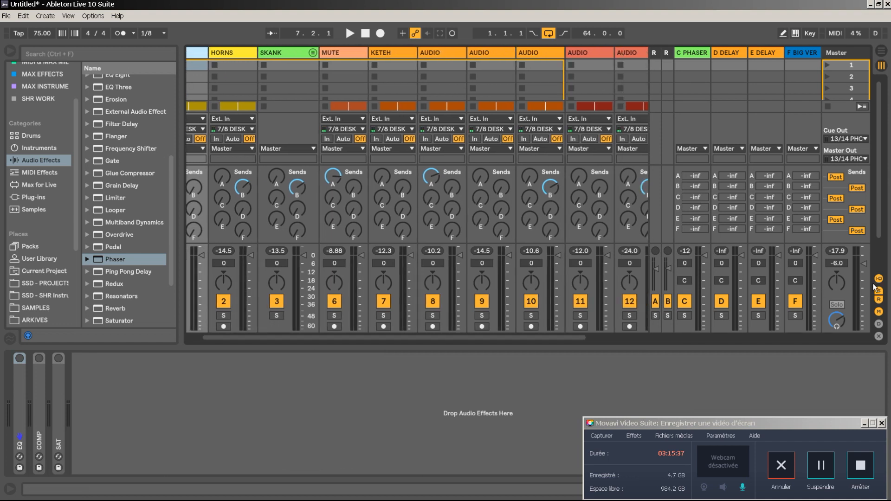
click(879, 300)
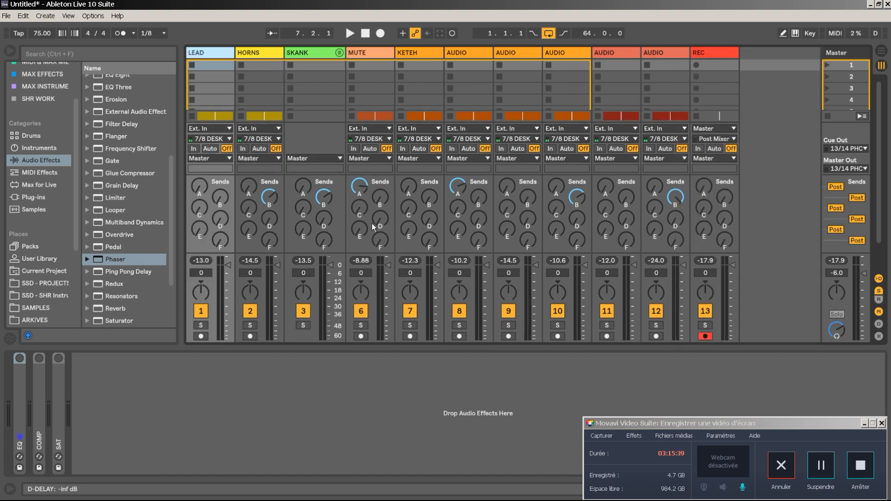
Step: Group the two red AUDIO tracks beside REC, name the group BASS and fold it
click(656, 53)
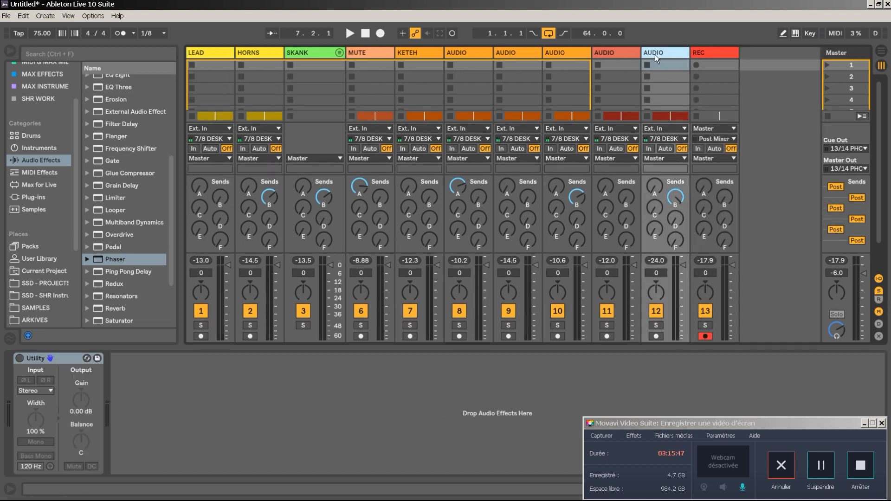
shift+click(611, 53)
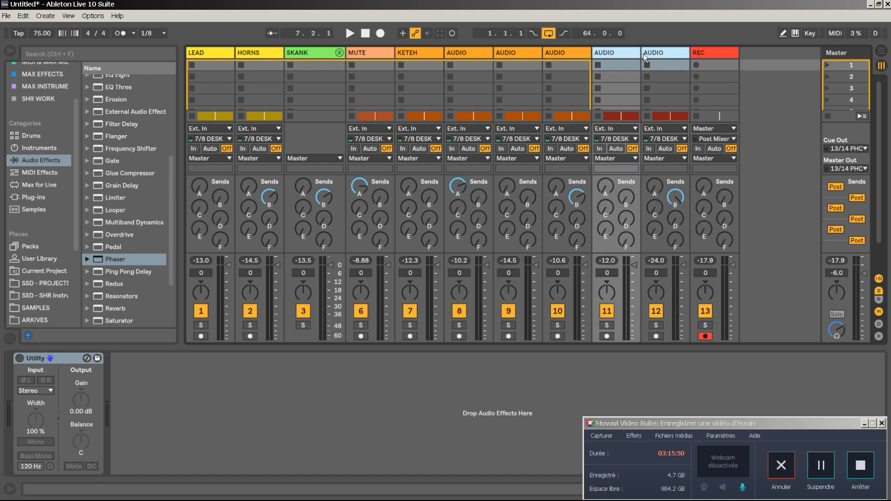
key(ctrl+g)
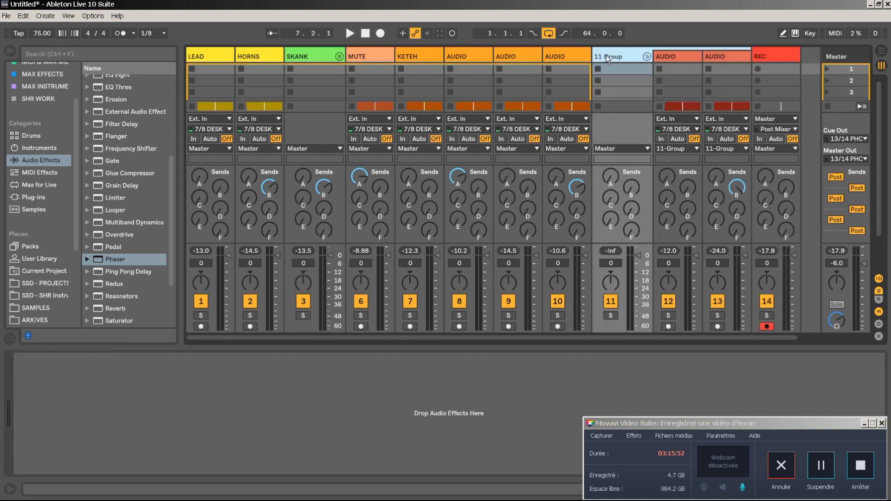
key(ctrl+r)
text(B)
key(Return)
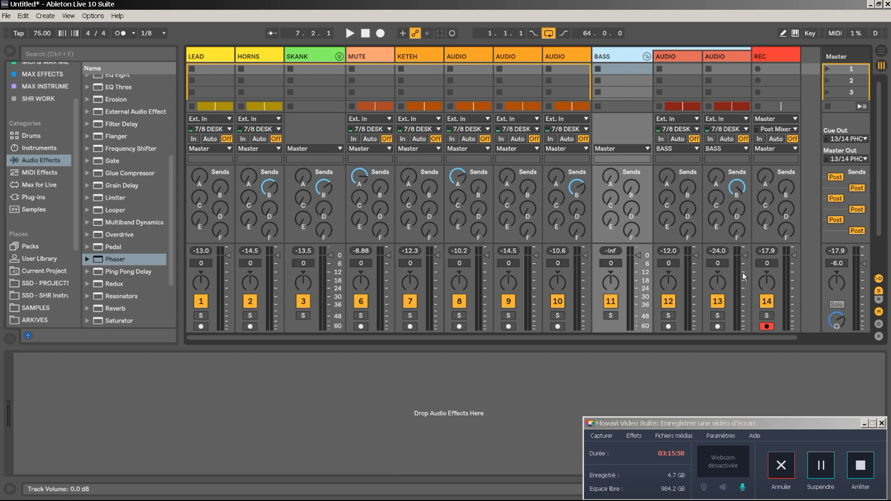
click(740, 58)
right_click(711, 57)
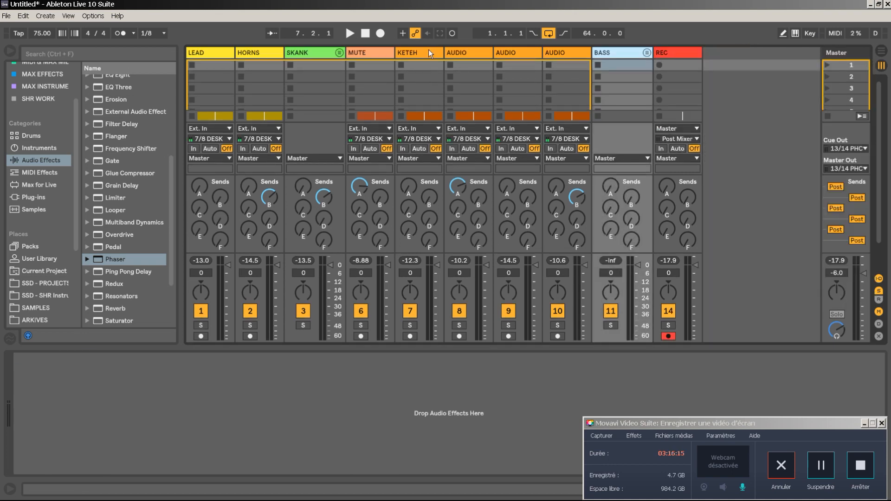
Step: Group the KETEH track and the adjacent AUDIO track into a folded group named SNARE, ending with playback stopped
click(428, 50)
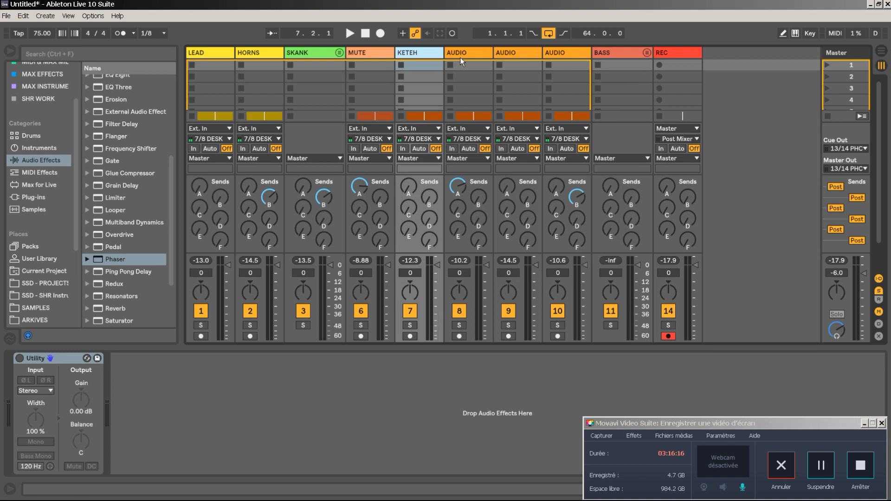
shift+click(465, 56)
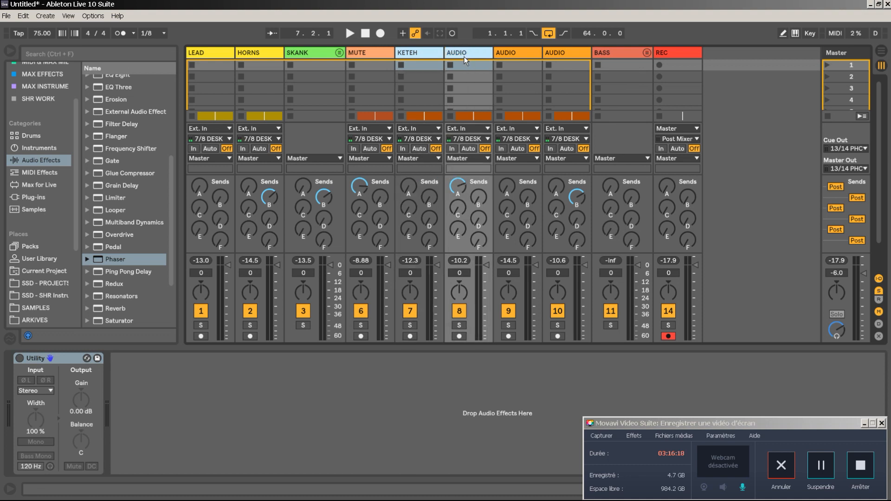
key(ctrl+g)
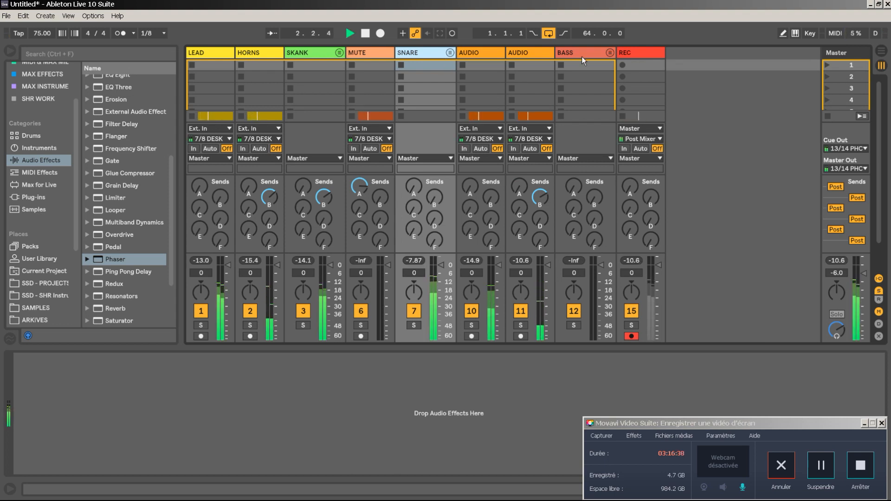
key(space)
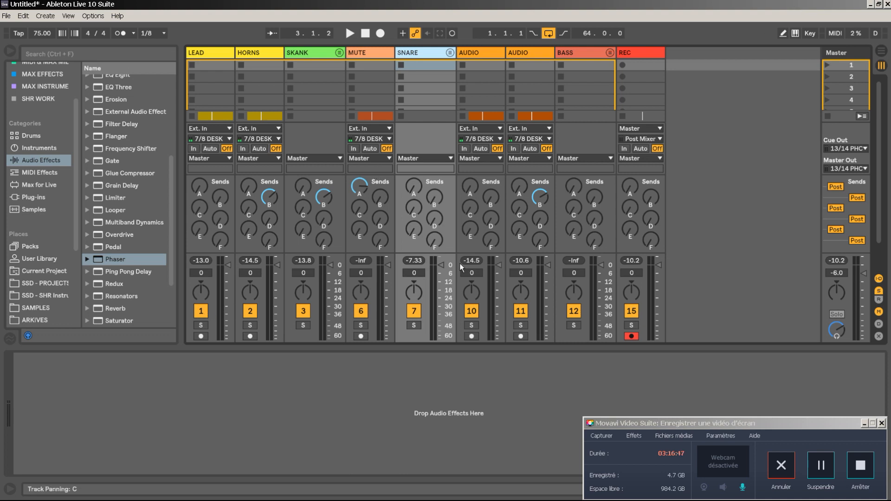
Step: MIDI-map the track activators from LEAD to BASS to channel 7 notes C1 to D#1 and G#3 to B3, in order
click(834, 34)
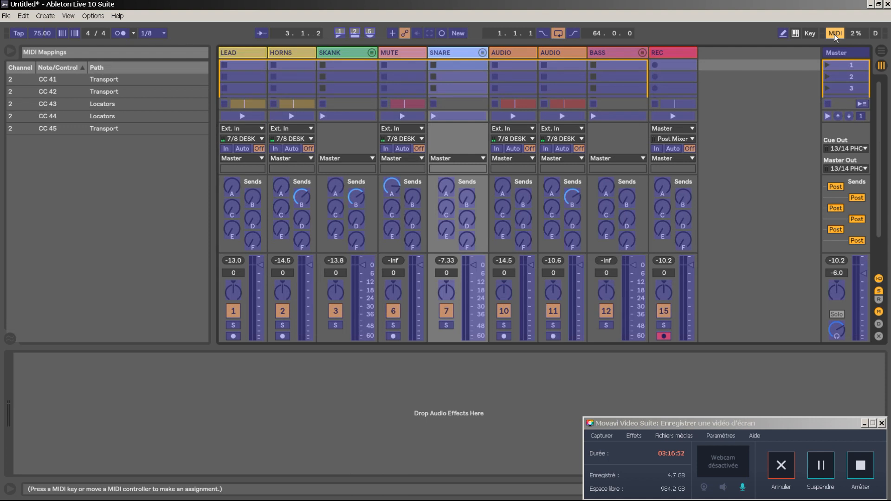
click(233, 315)
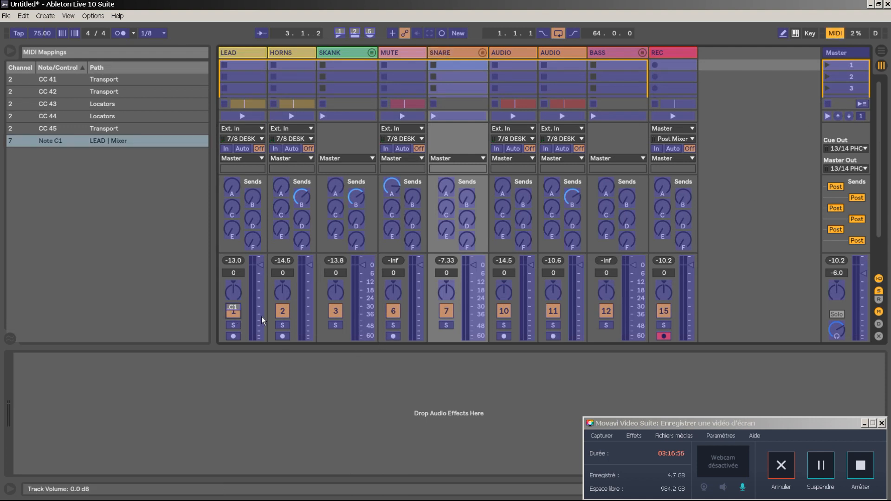
click(283, 311)
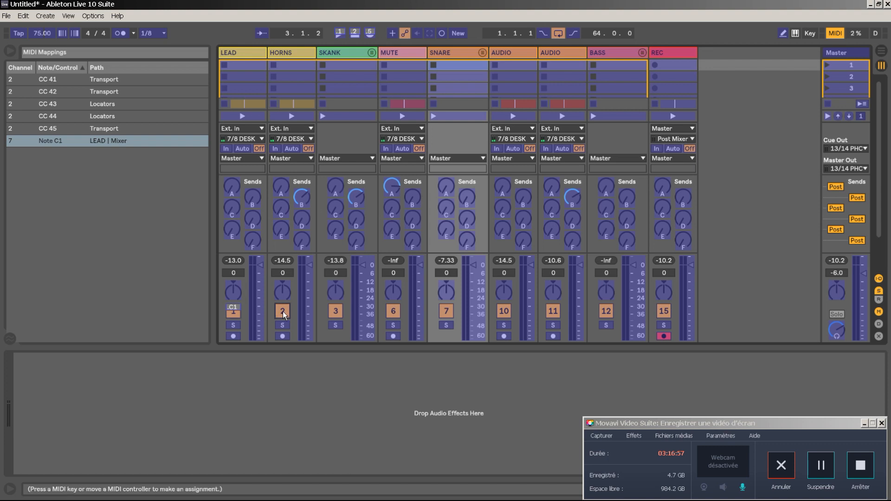
click(335, 312)
click(445, 311)
click(504, 311)
click(553, 311)
click(604, 313)
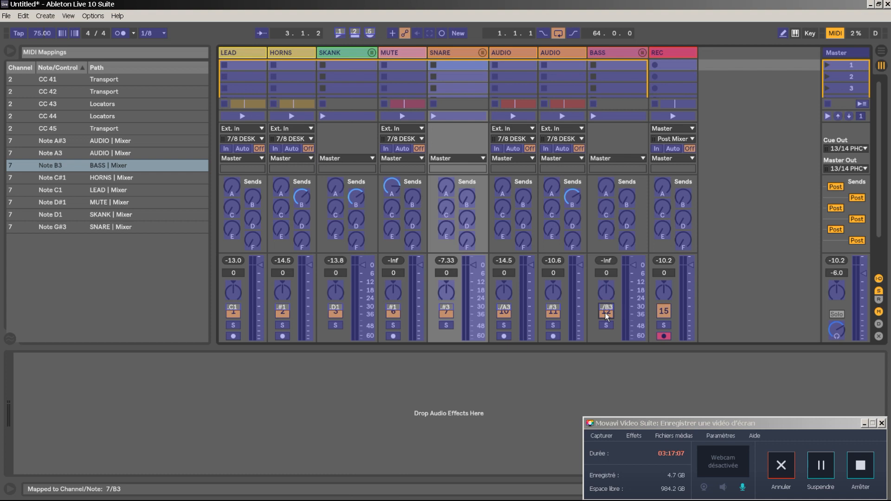
Step: Map the F sends from LEAD to BASS to channel 7 notes E1 to G1 and C4 to D#4, in order
click(254, 243)
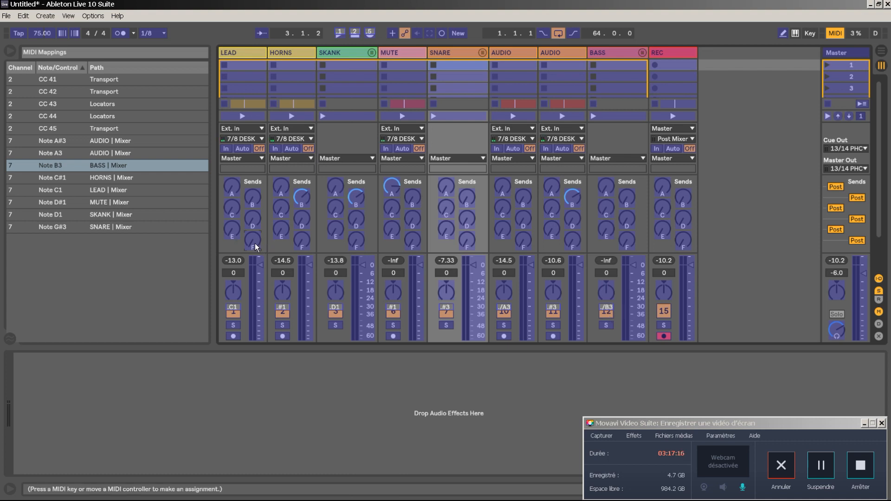
click(302, 243)
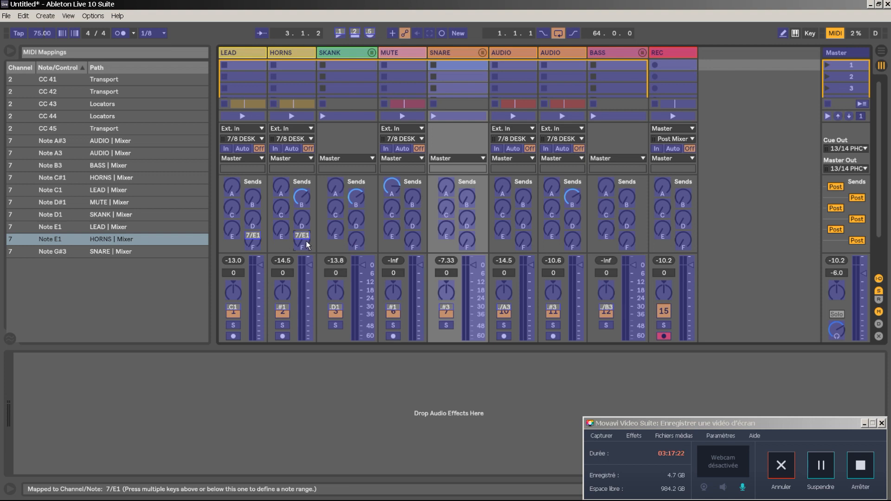
click(358, 241)
click(413, 242)
click(468, 242)
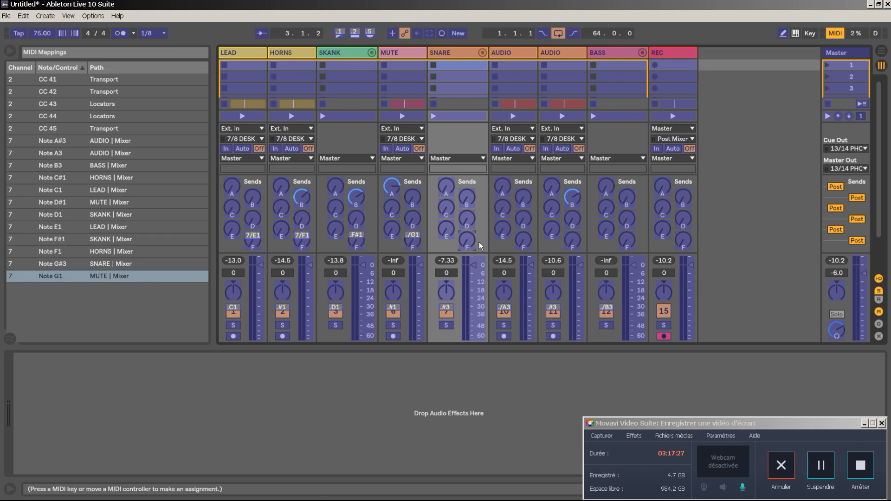
click(525, 242)
click(574, 241)
click(625, 241)
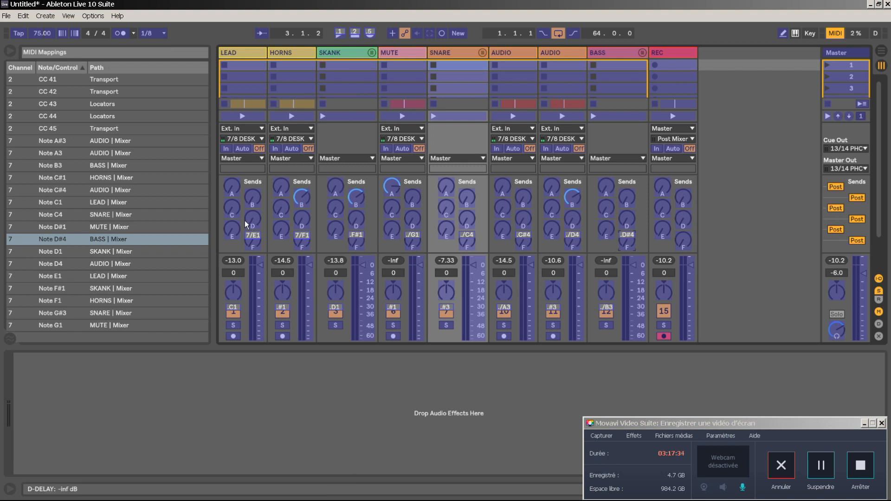
Step: Map the E sends from LEAD to BASS to channel 7 notes G#1 to B1 and E4 to G4, in order
click(230, 227)
click(282, 229)
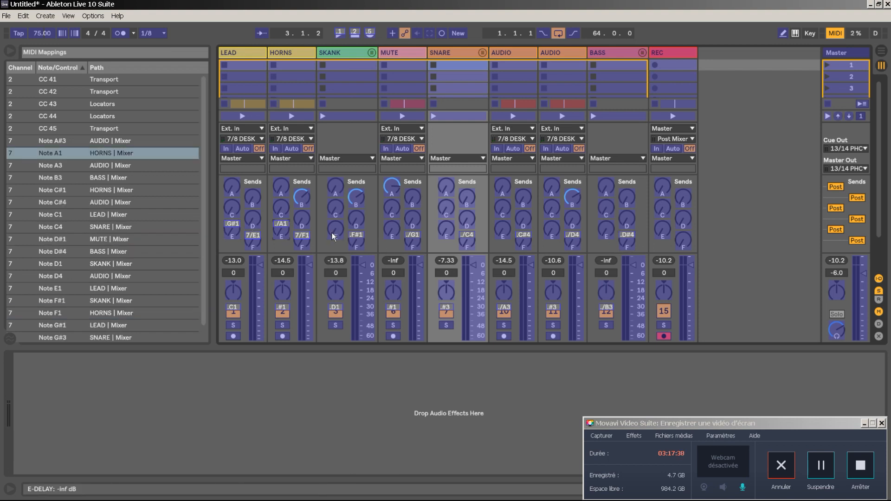
click(335, 229)
click(392, 229)
click(446, 229)
click(503, 229)
click(552, 230)
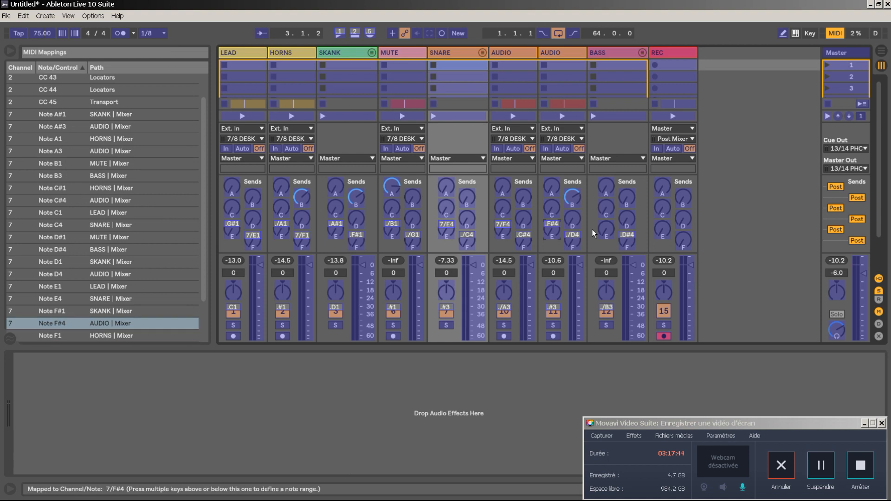
click(605, 230)
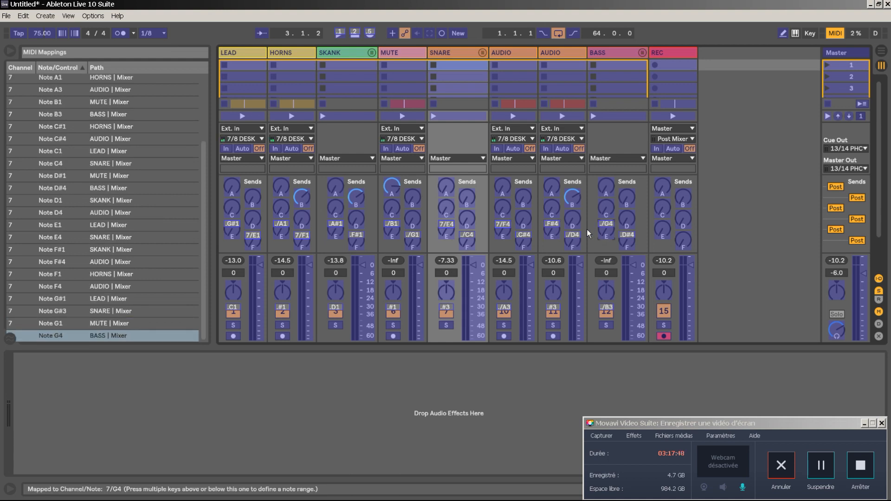
Step: Map the D sends from LEAD to BASS to channel 7 notes C2 to D#2 and G#4 to B4, in order
click(252, 220)
click(302, 220)
click(355, 221)
click(412, 219)
click(466, 219)
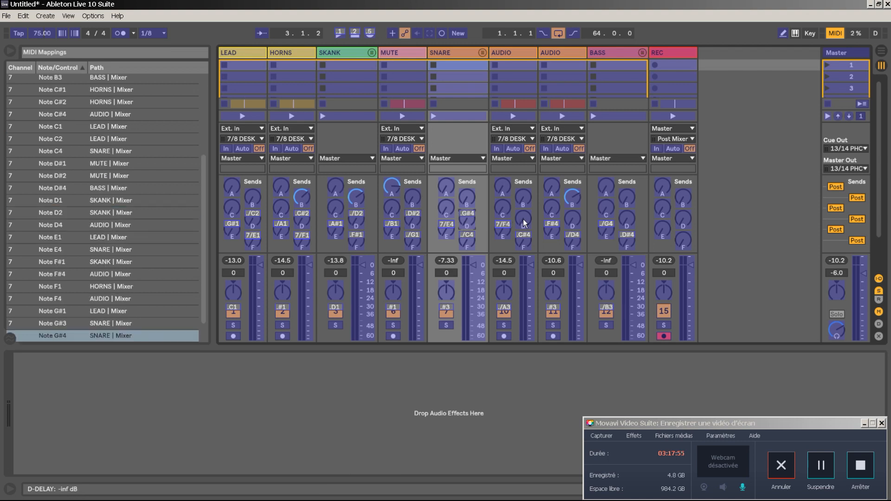
click(523, 219)
click(573, 218)
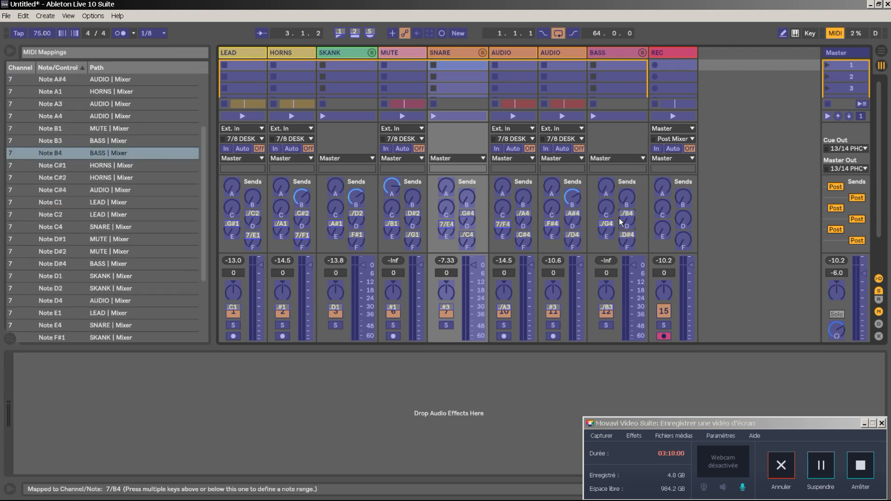
Step: Map the C sends from LEAD to BASS to channel 7 notes E2 to G2 and C5 to D#5, in order
click(231, 210)
click(278, 210)
click(333, 208)
click(392, 209)
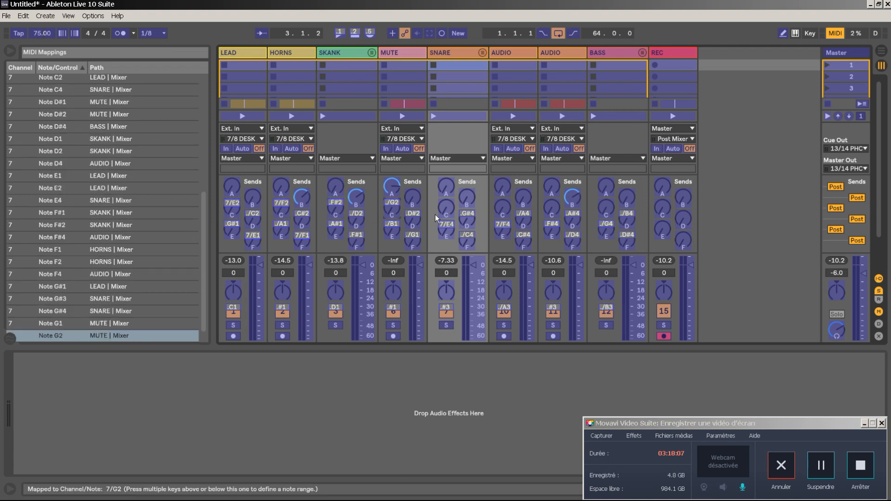
click(445, 204)
click(497, 205)
click(554, 207)
click(609, 207)
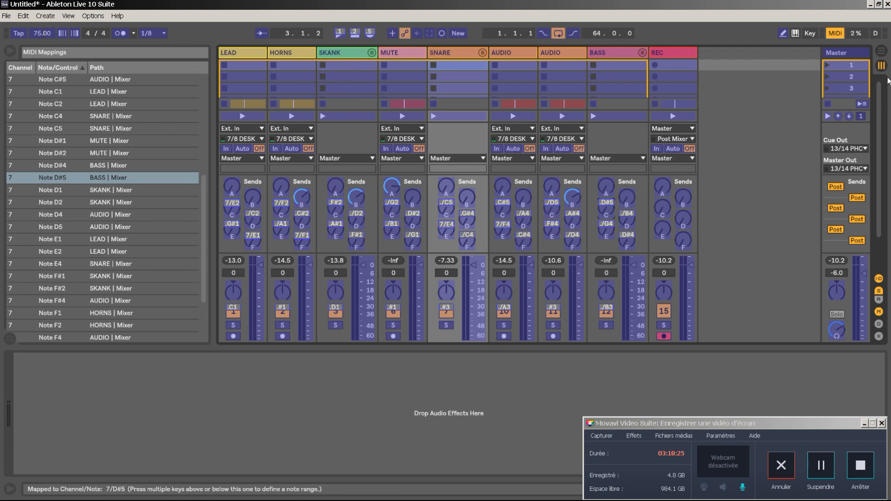
Step: Leave MIDI mapping mode and show the return tracks in the mixer
click(834, 33)
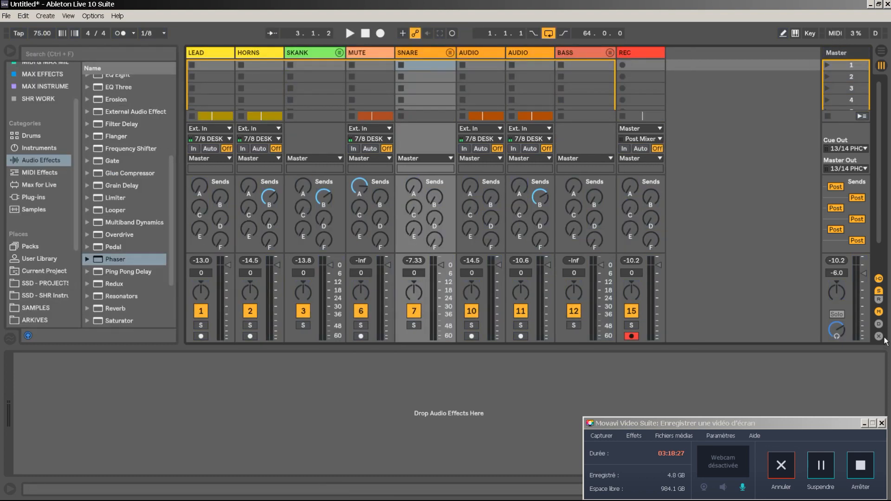
click(881, 300)
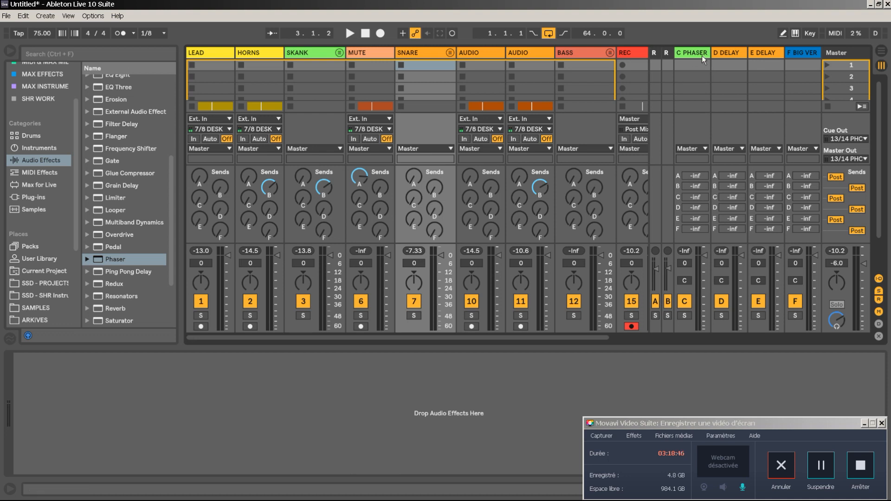
Step: During playback, enable send A on the C PHASER return at -3.0 dB, lower its volume to -3.3 dB and reset its peak level
click(687, 53)
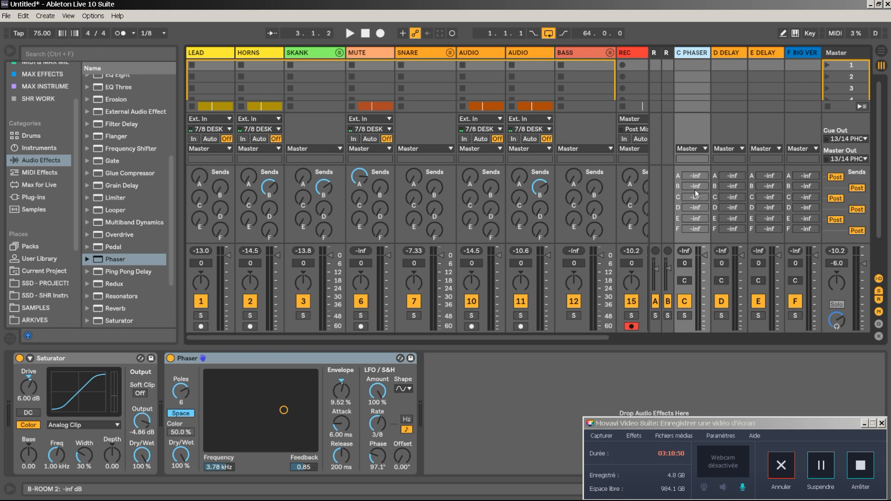
right_click(696, 178)
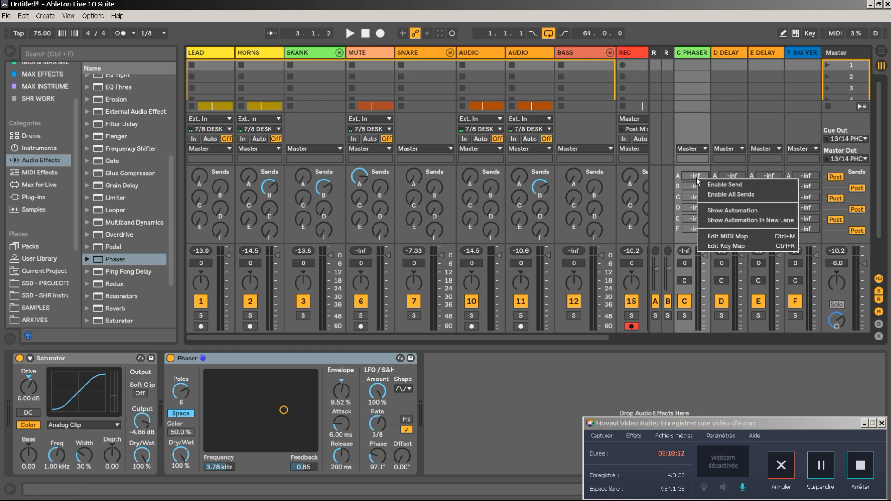
click(706, 186)
drag(694, 177, 694, 158)
key(space)
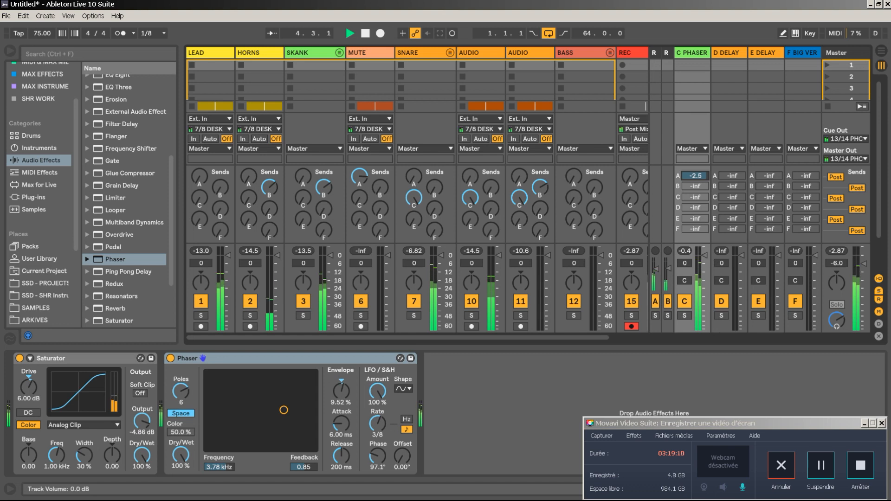
key(Delete)
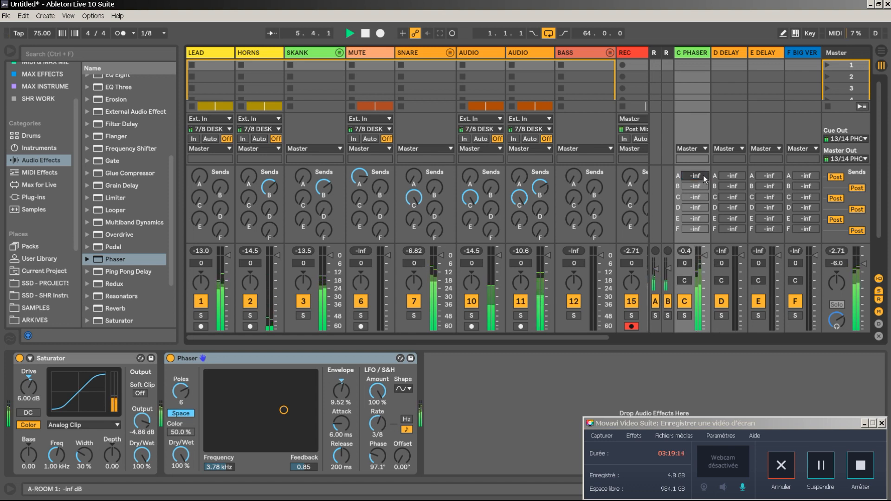
drag(704, 179, 704, 177)
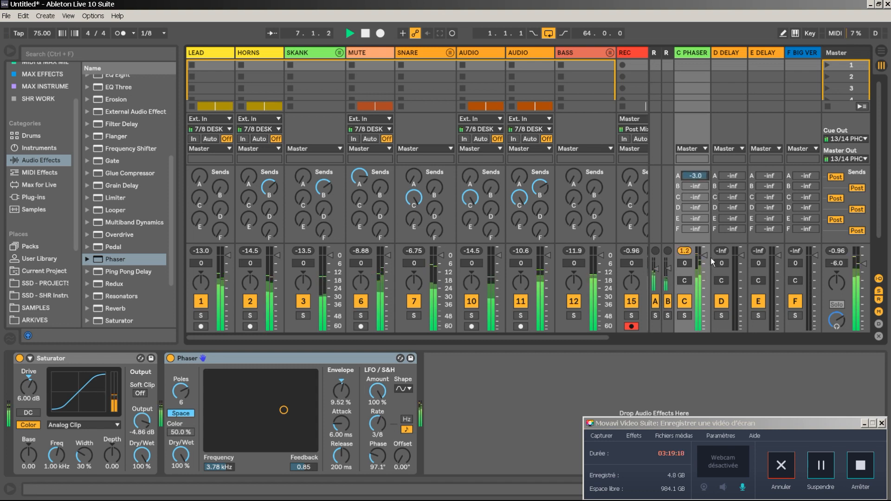
drag(709, 257, 709, 262)
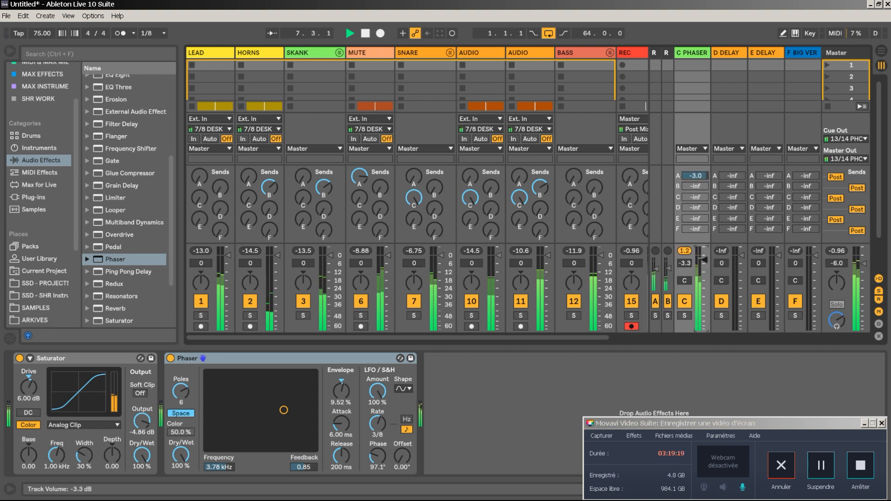
click(685, 251)
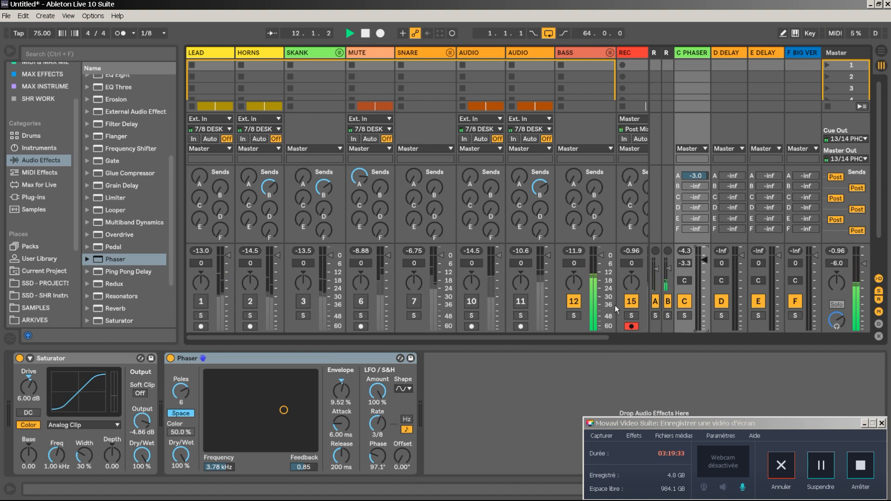
Step: Unfold the BASS group to show its two audio tracks in the mixer
drag(604, 341, 633, 339)
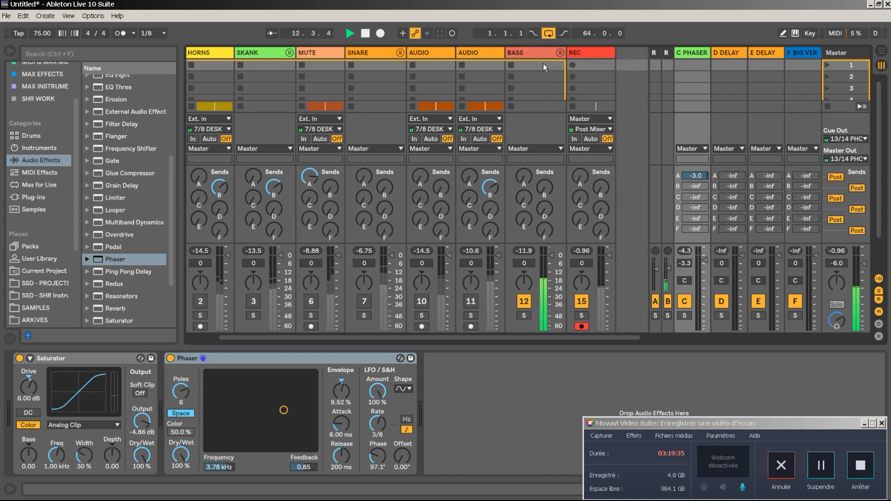
click(561, 53)
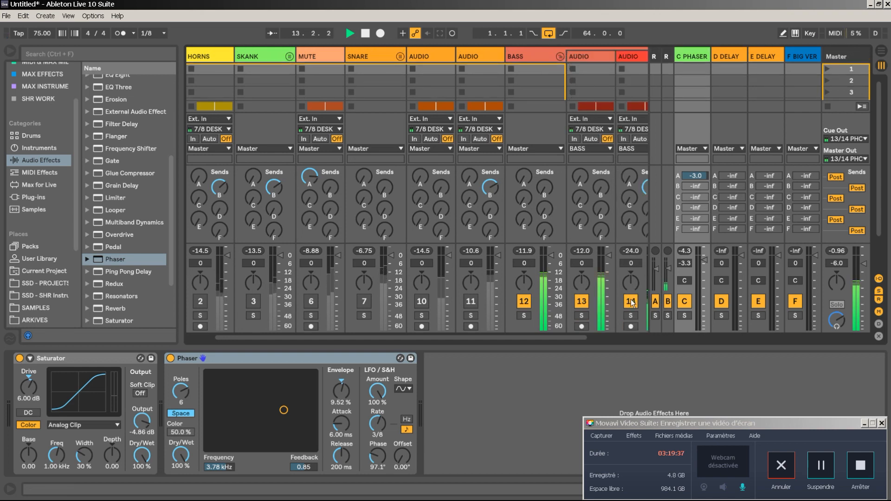
drag(578, 340, 617, 341)
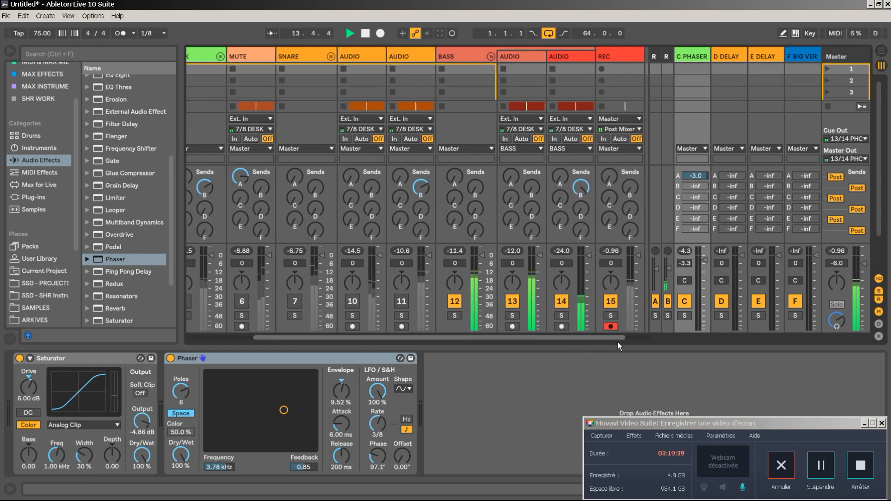
Step: Audition the bass layers by switching the activators of tracks 13, 14 and the BASS group off and back on
click(512, 302)
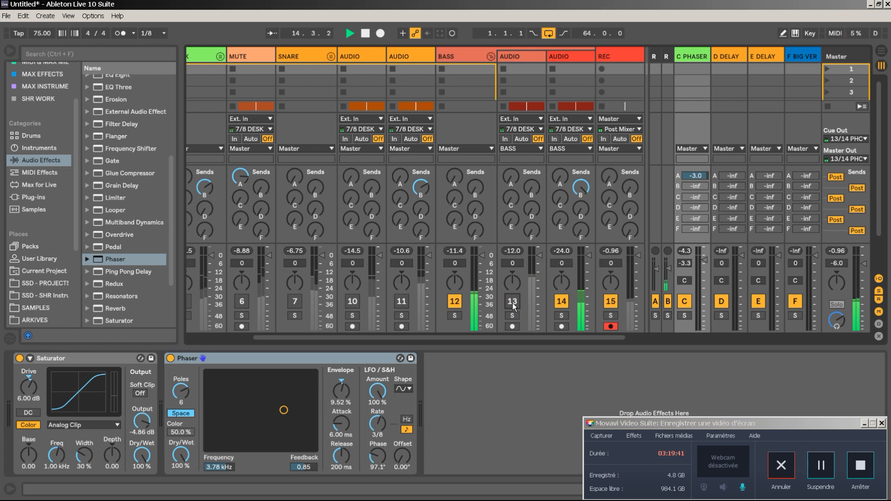
click(561, 302)
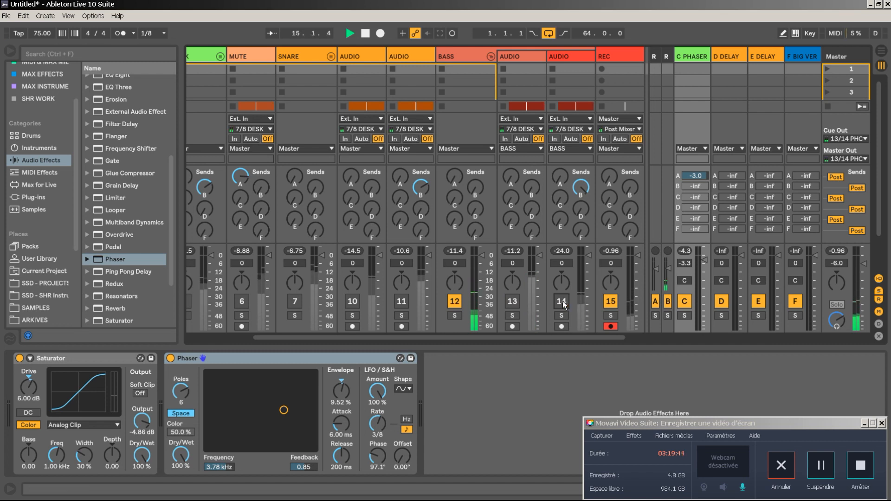
click(561, 301)
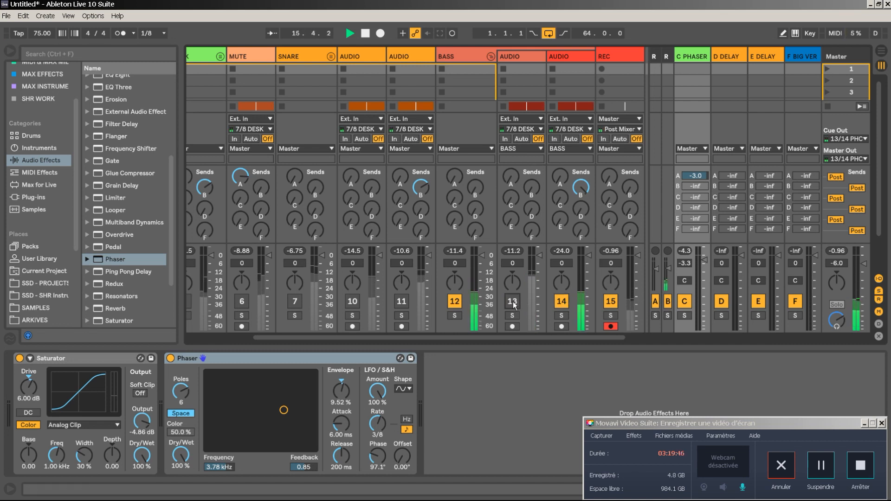
click(513, 301)
click(454, 301)
click(454, 302)
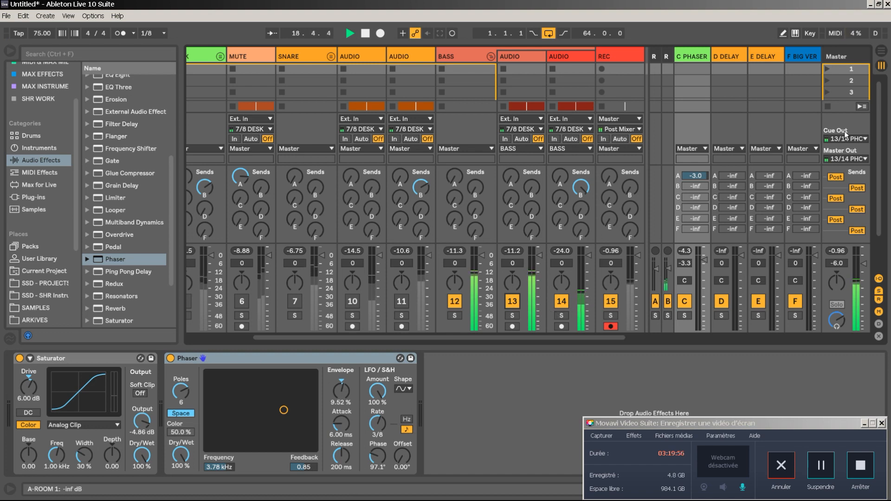
Step: Map the activators of BASS tracks 13 and 14 to channel 7 notes D8 and D#8, and stop playback
click(836, 33)
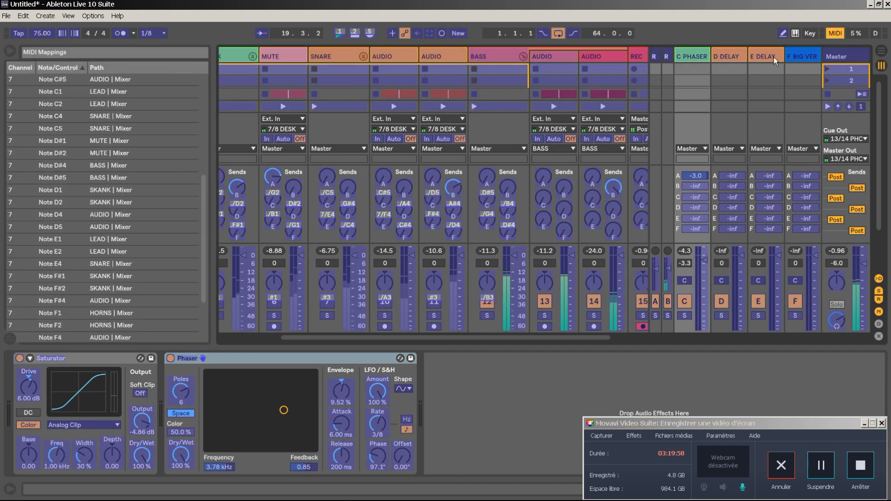
click(544, 303)
click(595, 301)
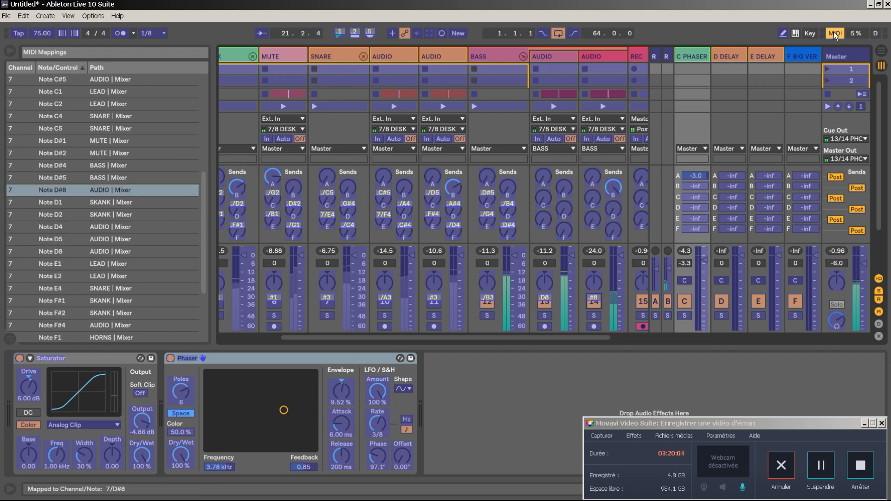
click(833, 32)
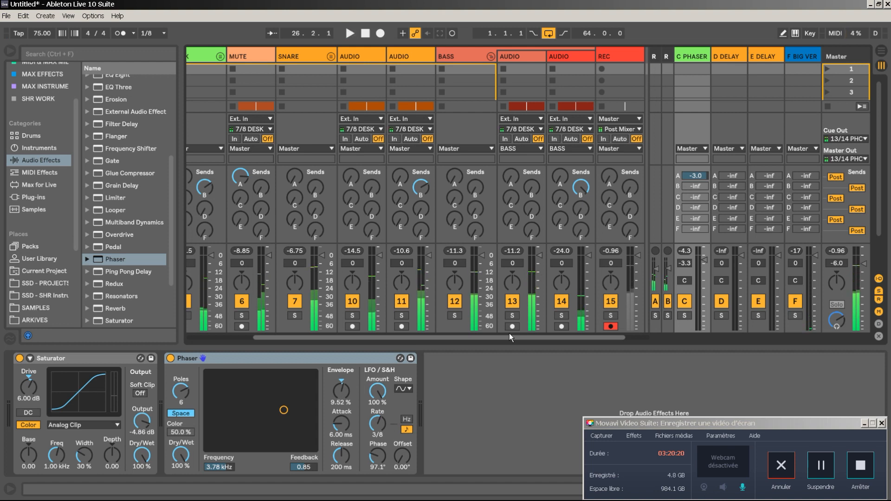
key(space)
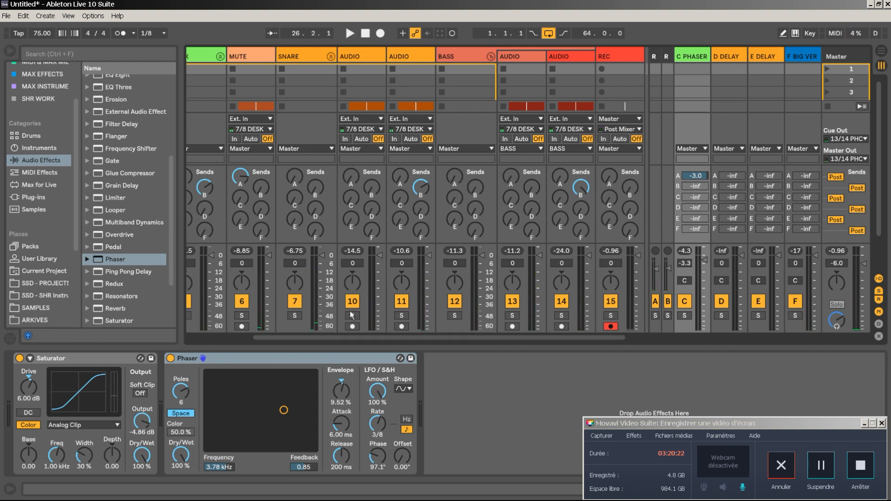
Step: In the MIDI mappings, set the maximum of the SNARE track's C-PHASER send to -6.0 dB, and leave mapping mode
drag(315, 338, 227, 335)
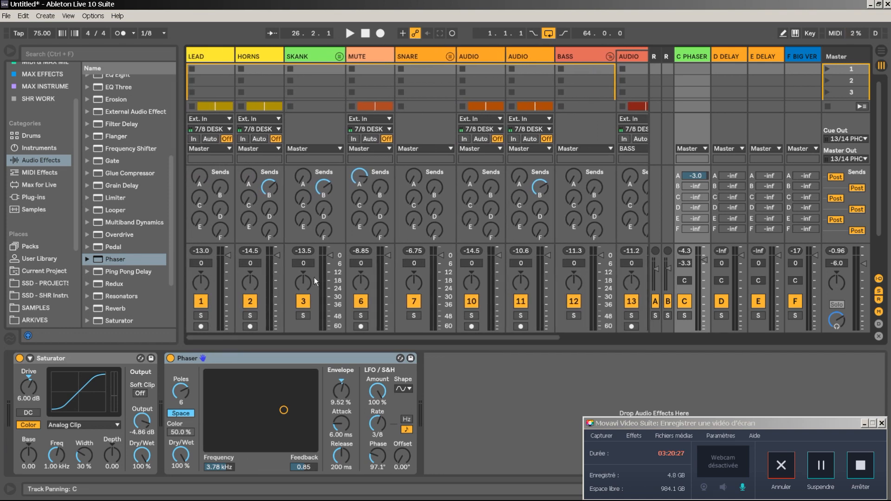
click(834, 34)
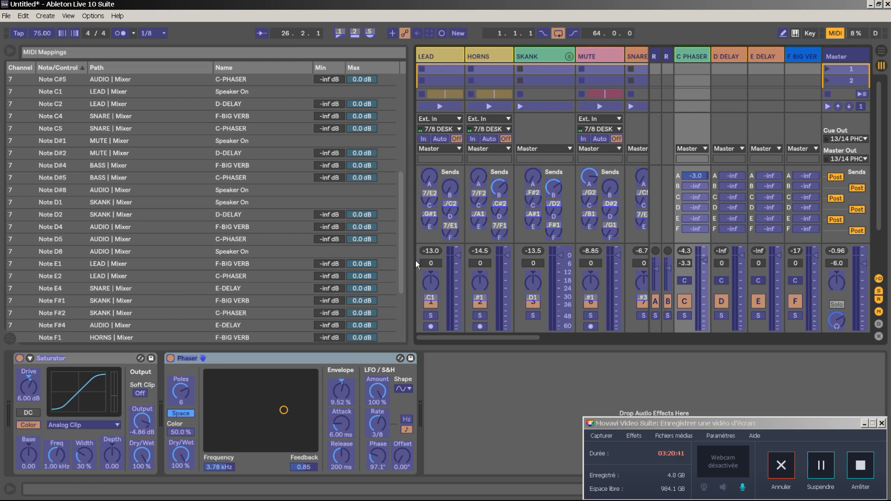
drag(402, 285, 402, 244)
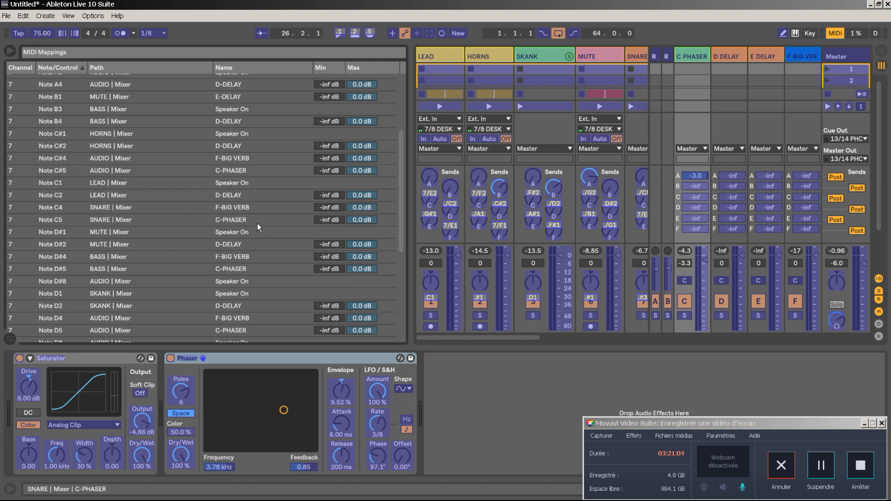
click(364, 220)
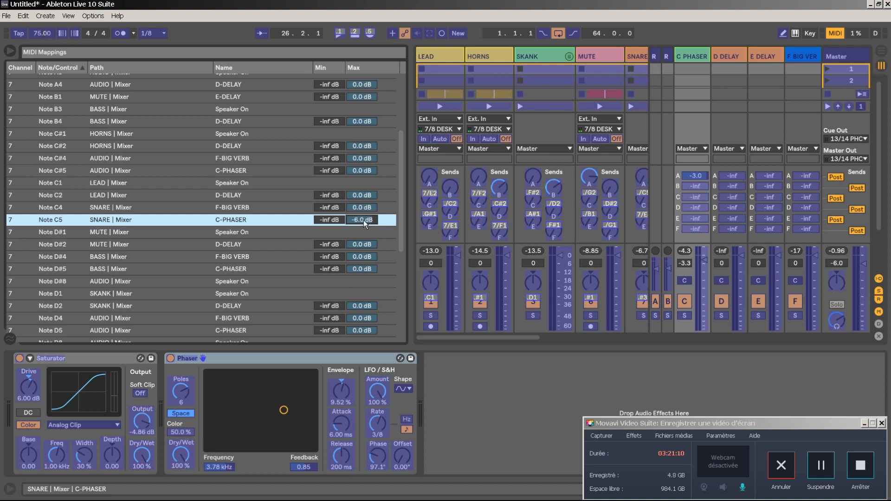
scroll(343, 232, up, 1)
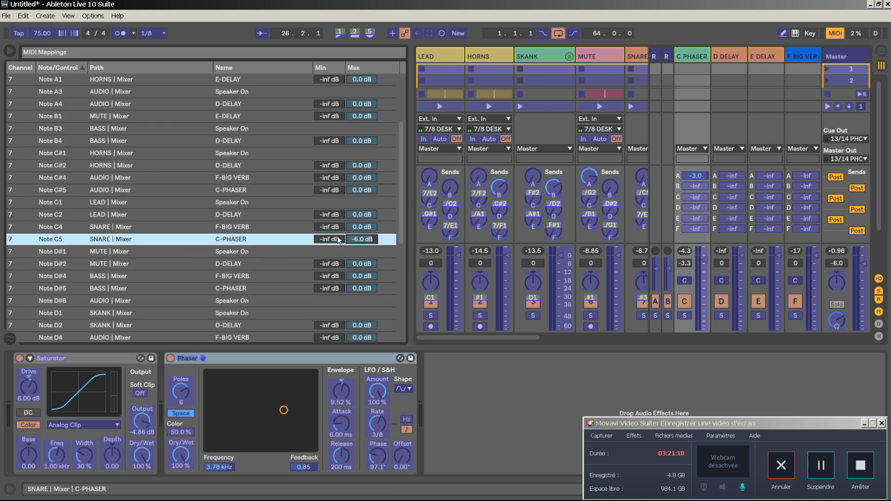
scroll(292, 265, down, 11)
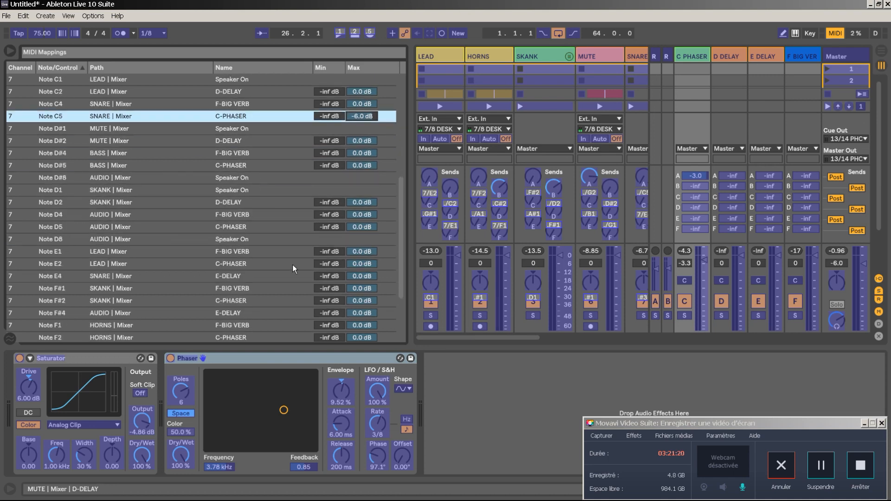
scroll(292, 265, up, 3)
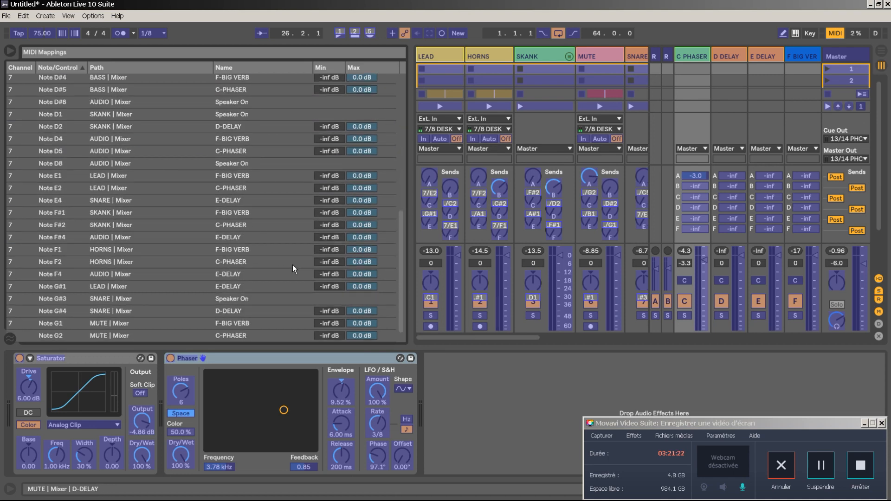
scroll(293, 264, up, 2)
key(ctrl+m)
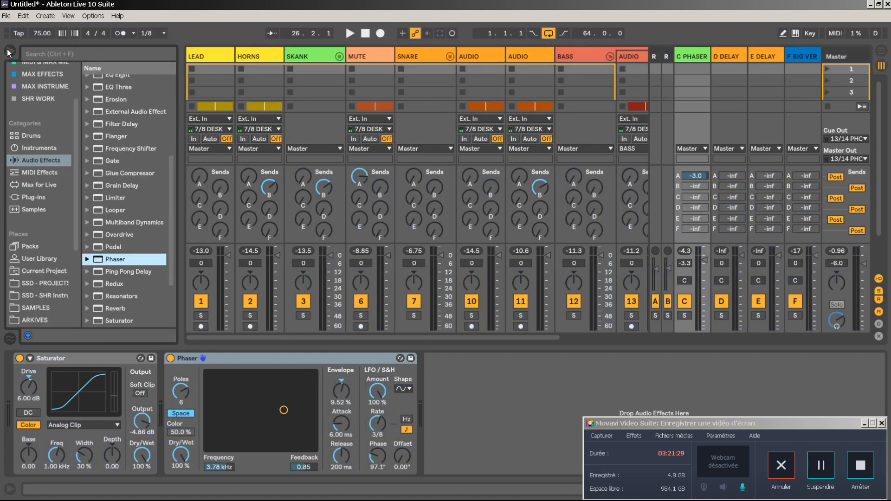
Step: Hide the browser, switch to the Arrangement View and fold the BASS group
click(9, 51)
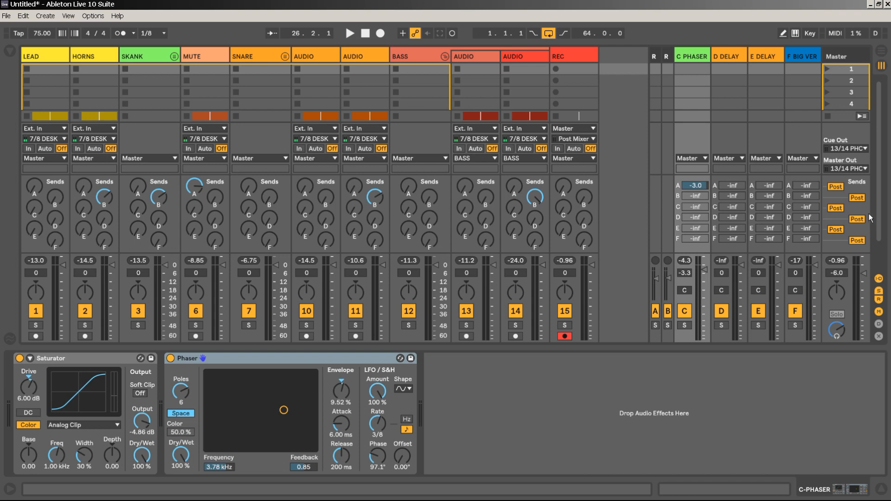
click(883, 55)
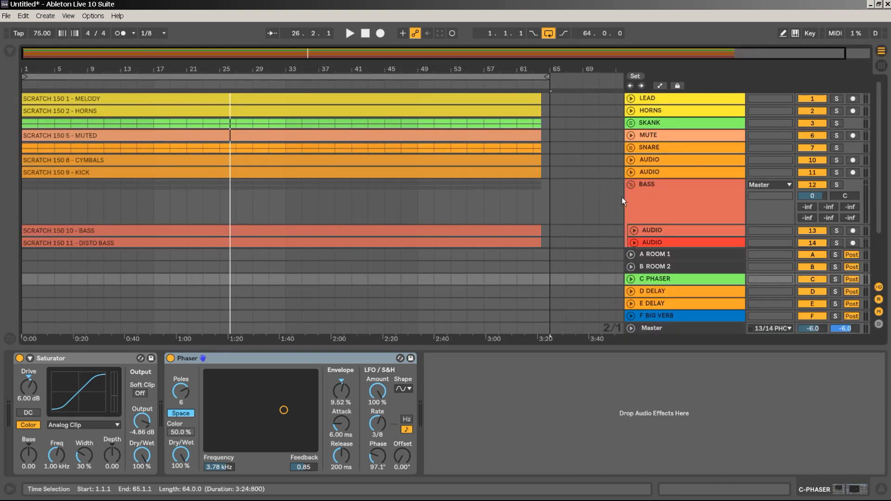
click(632, 190)
click(631, 184)
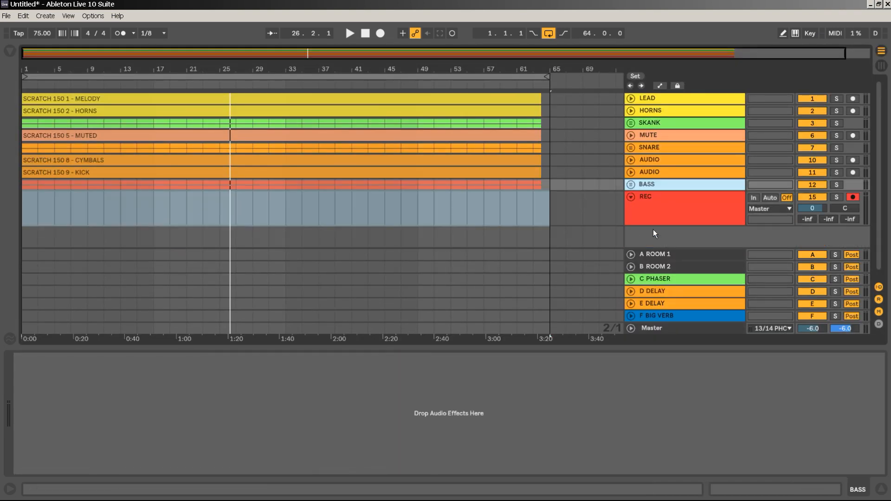
Step: Select the REC track, play the arrangement and lower the volume of track 10 to -1.0 dB in the Session mixer
click(677, 217)
key(space)
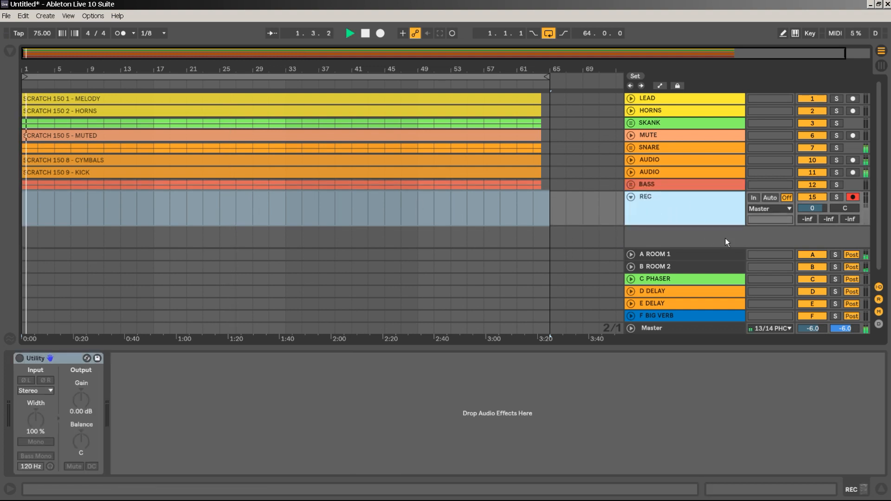
key(Tab)
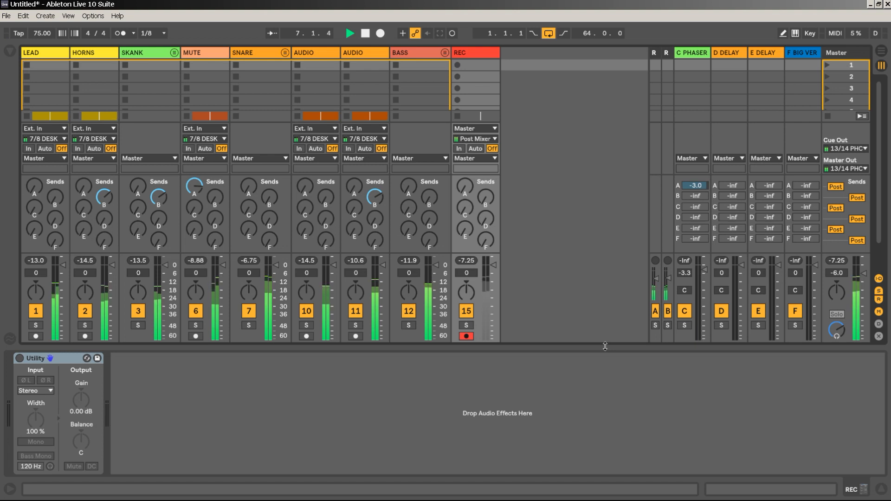
drag(334, 265, 334, 267)
key(space)
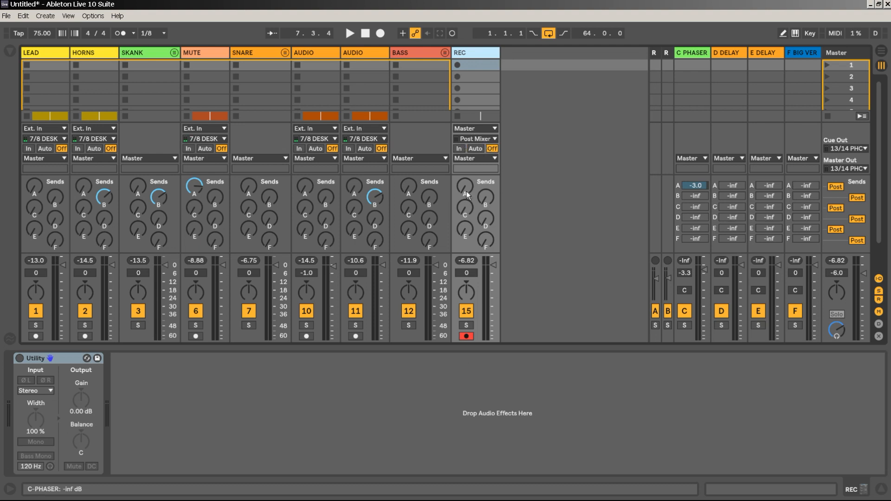
Step: Return to the Arrangement View, select the loop range and start recording onto the armed REC track
key(Tab)
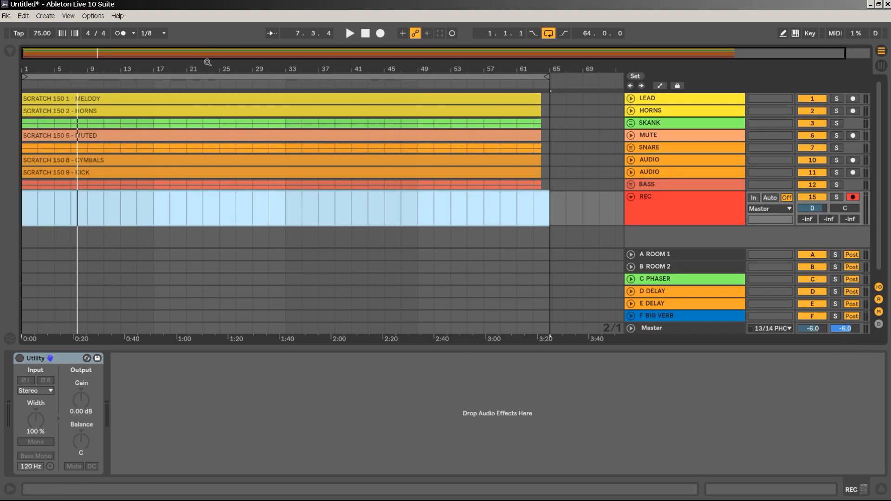
click(54, 76)
drag(55, 68, 55, 62)
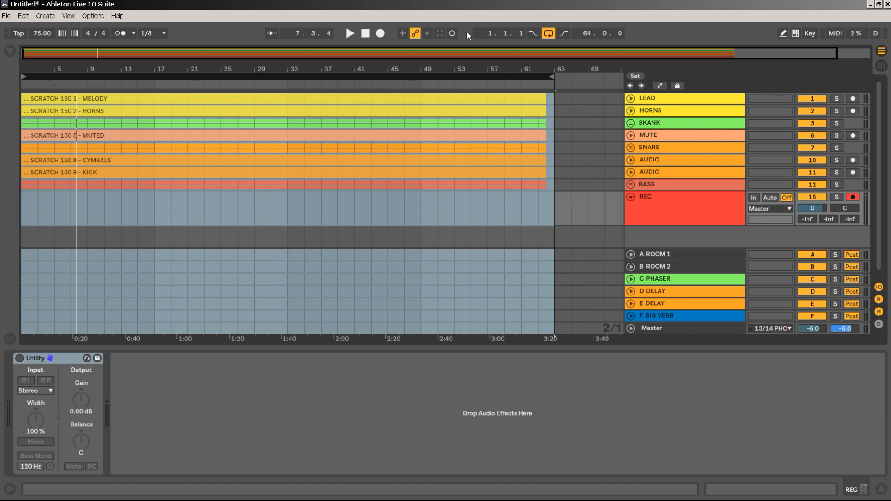
click(380, 33)
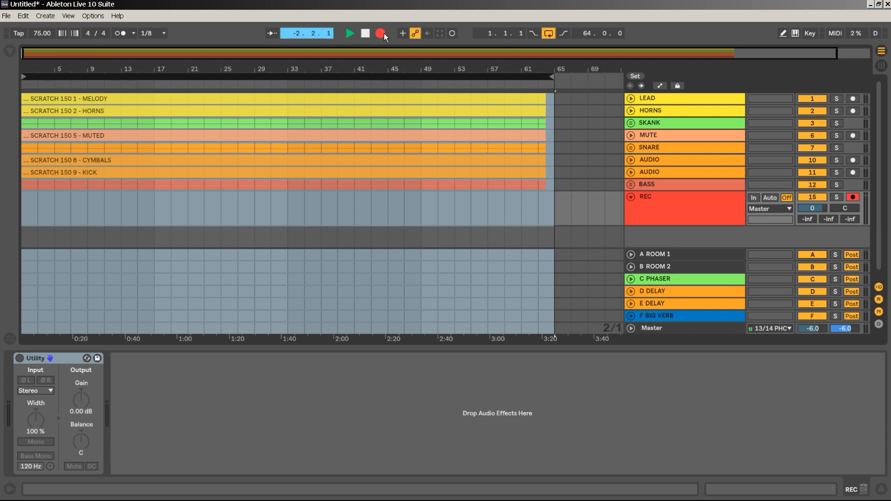
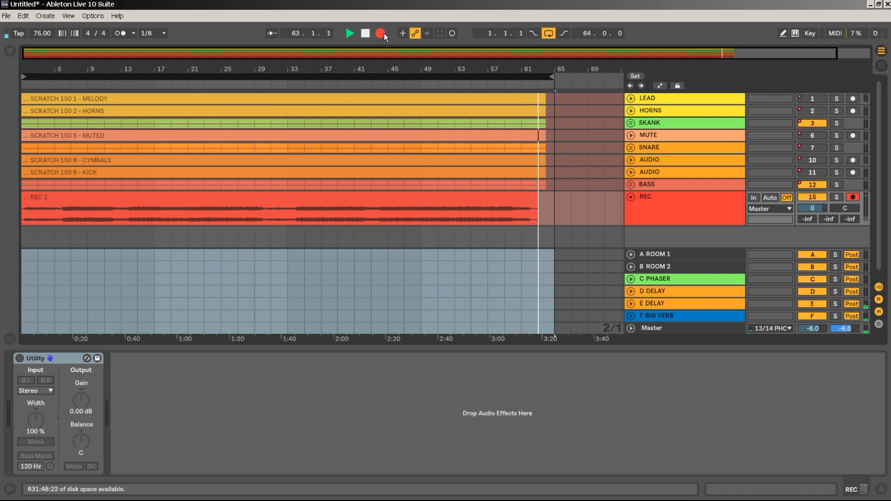
Step: Stop the take, lock the automation envelopes in the Arrangement View and duplicate the 64-bar loop section to bar 65
key(Tab)
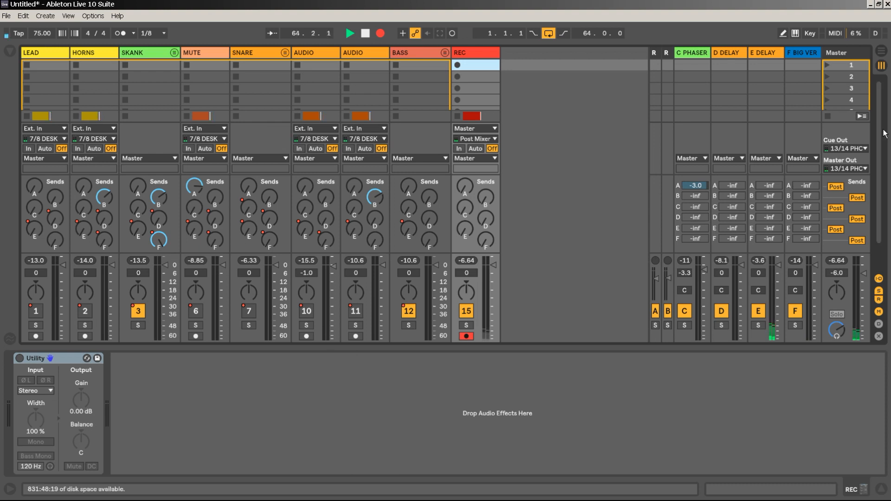
click(882, 51)
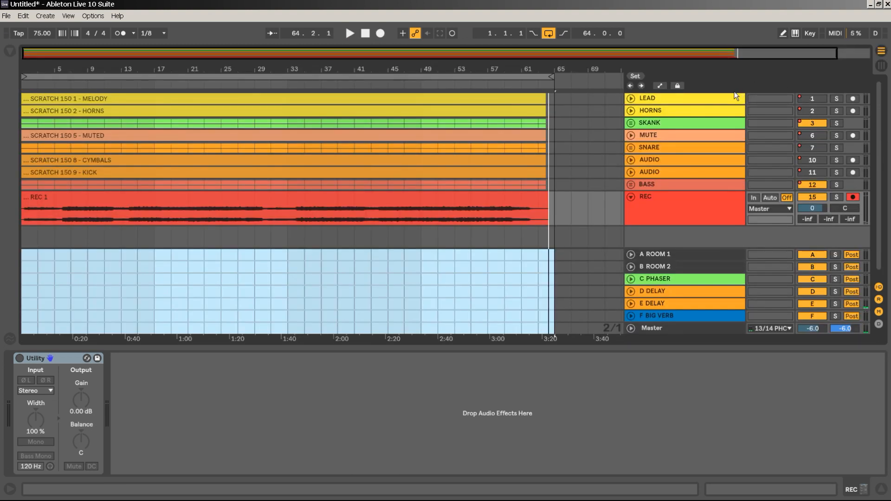
click(677, 87)
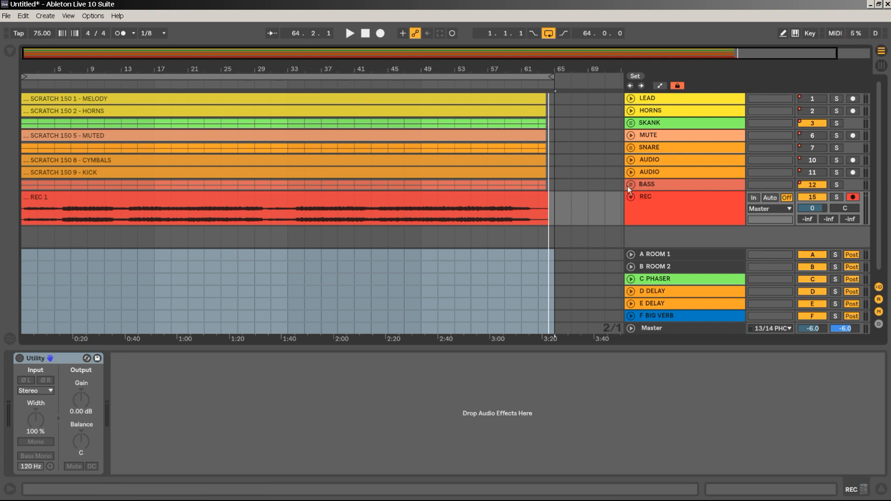
click(504, 77)
key(ctrl+d)
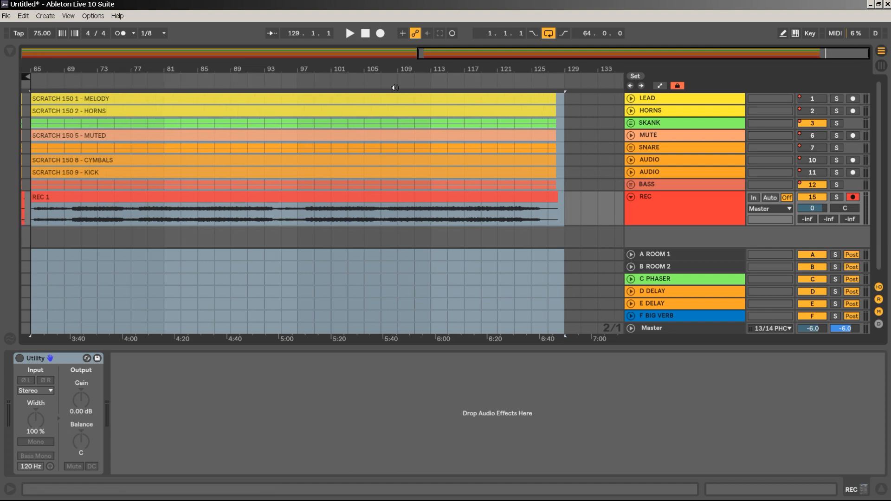
Step: Clear the duplicated recording on the REC track from bar 65 and record a second dub take there
drag(49, 64, 158, 65)
click(194, 200)
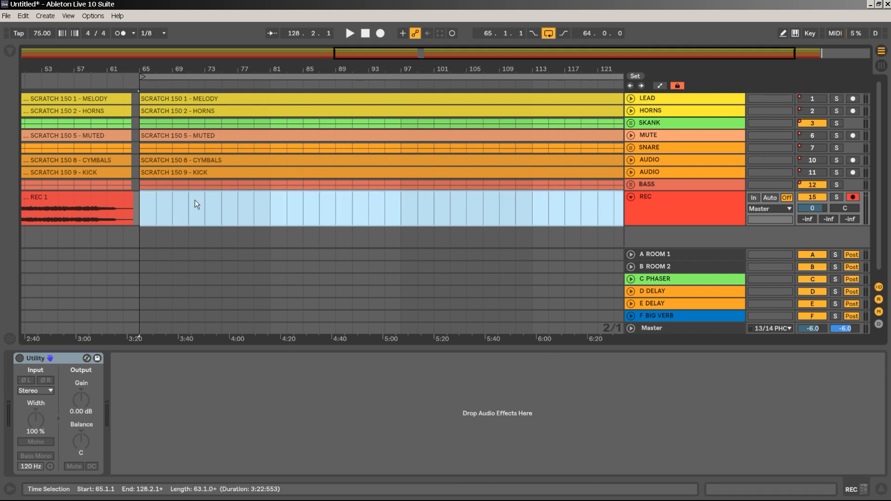
click(380, 33)
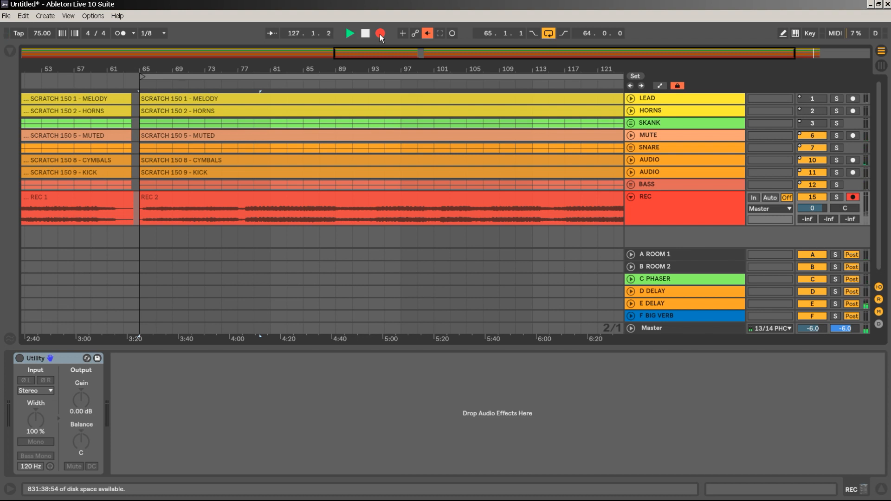
key(space)
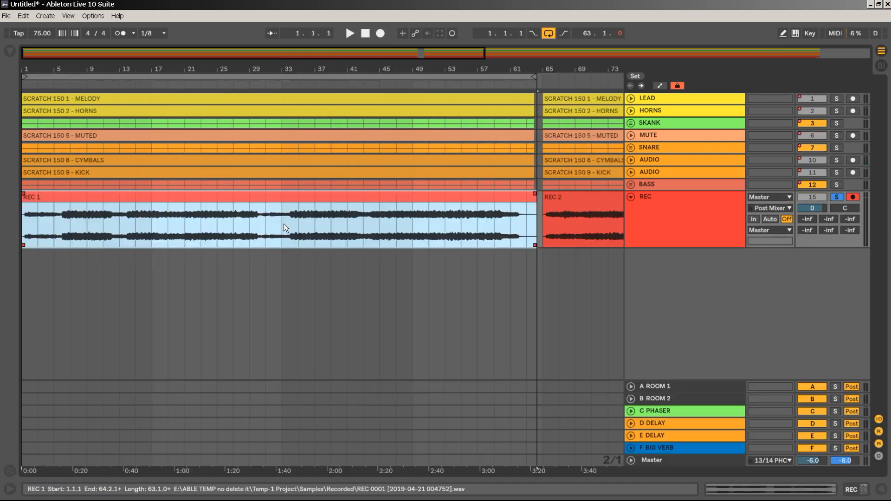
Step: Play back the soloed REC 1 take and increase the REC track's height to enlarge its waveform
key(space)
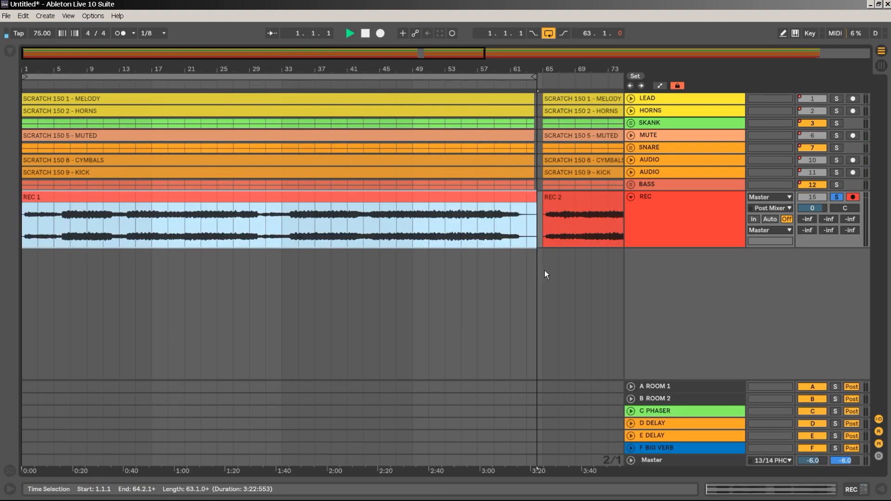
drag(651, 249, 651, 293)
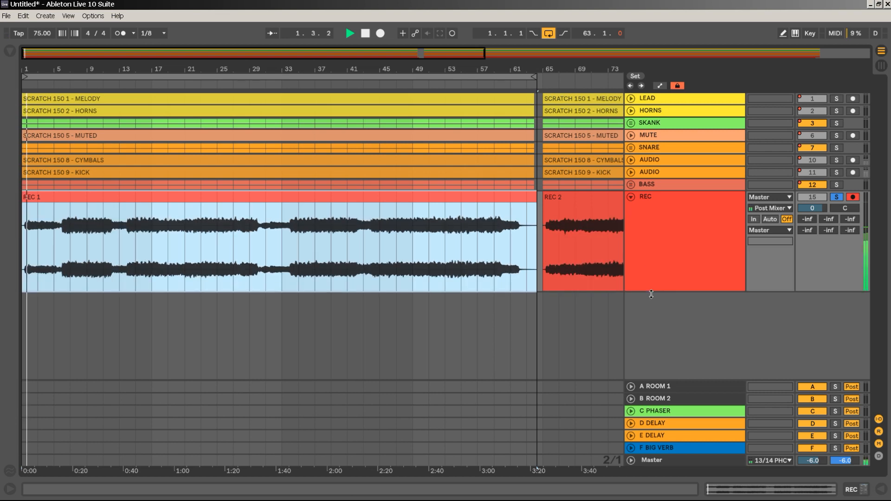
drag(23, 69, 24, 99)
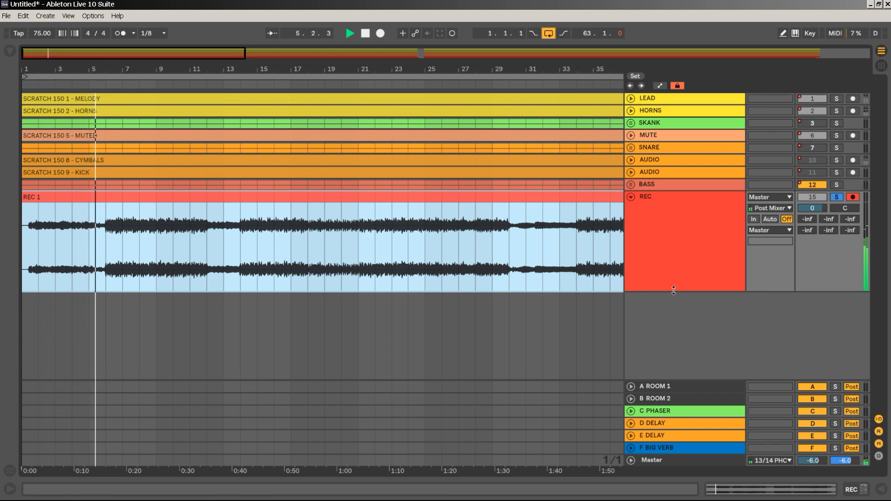
drag(674, 290, 675, 335)
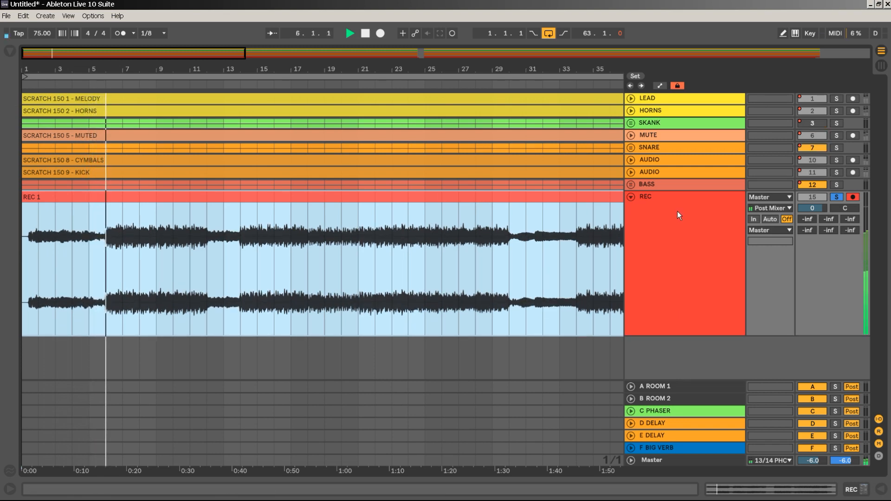
Step: Enable Utility on the REC track, with Bass Mono on at 266 Hz and the width at 113 %
double_click(696, 238)
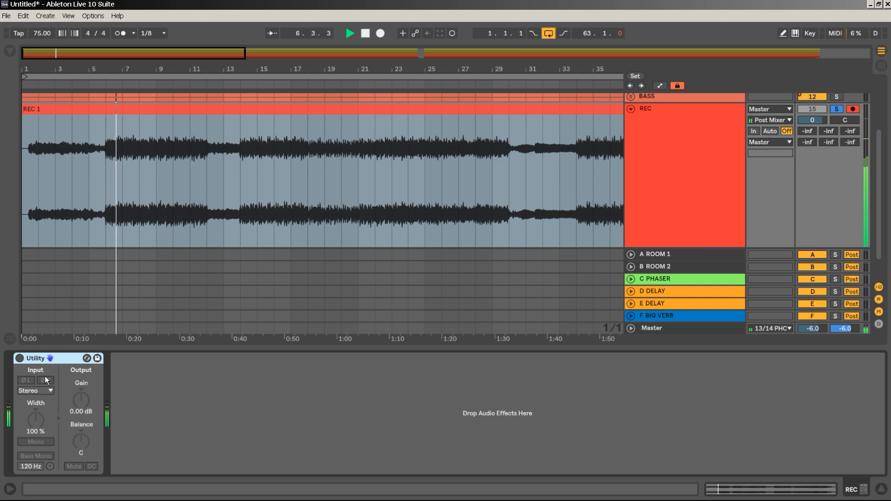
click(19, 360)
click(50, 467)
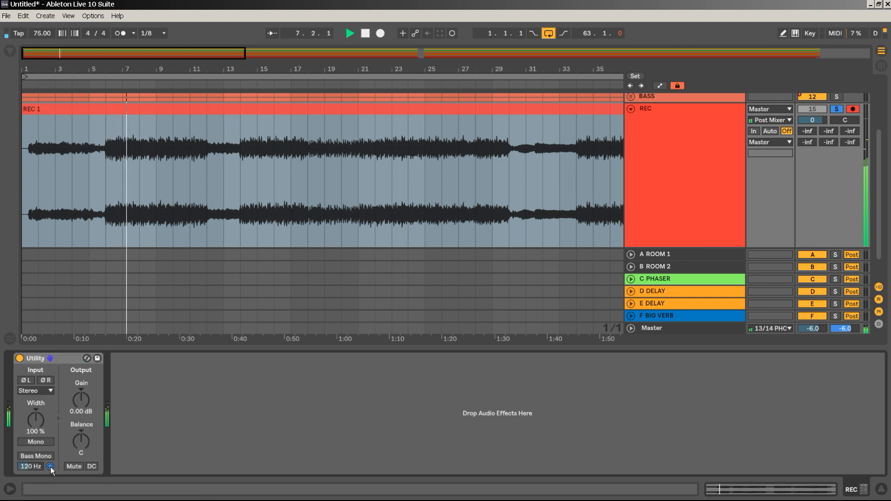
drag(39, 464, 38, 451)
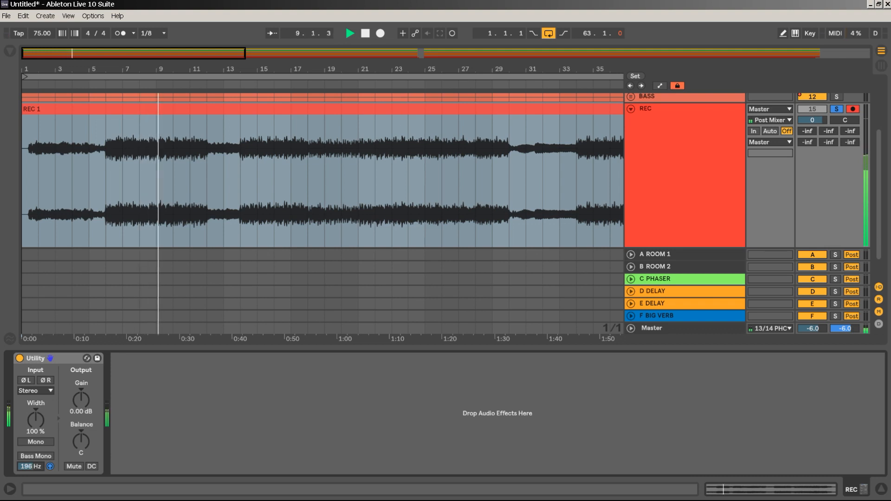
drag(38, 464, 45, 459)
click(45, 458)
click(49, 466)
drag(42, 420, 43, 415)
Step: Add FabFilter Pro-L 2 from the TOP DEVICES collection to the REC track and insert FabFilter Pro-Q 3 before it
click(11, 54)
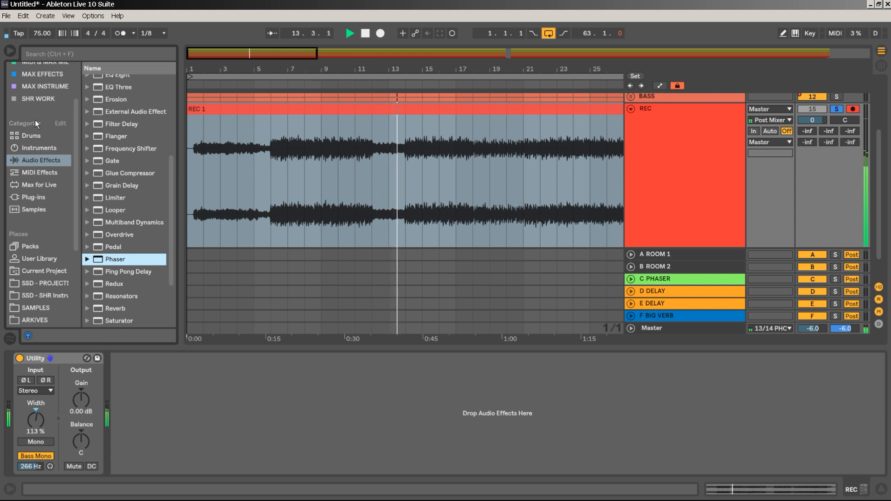
scroll(35, 119, up, 3)
click(38, 81)
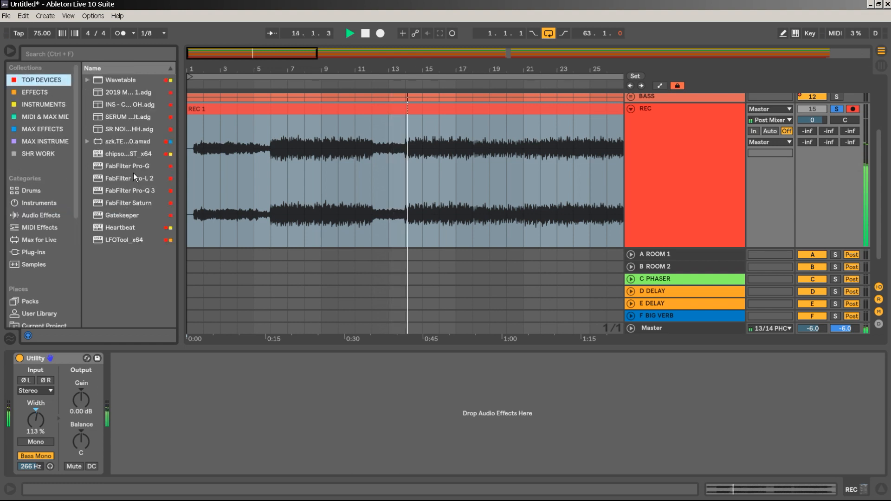
drag(146, 179, 195, 378)
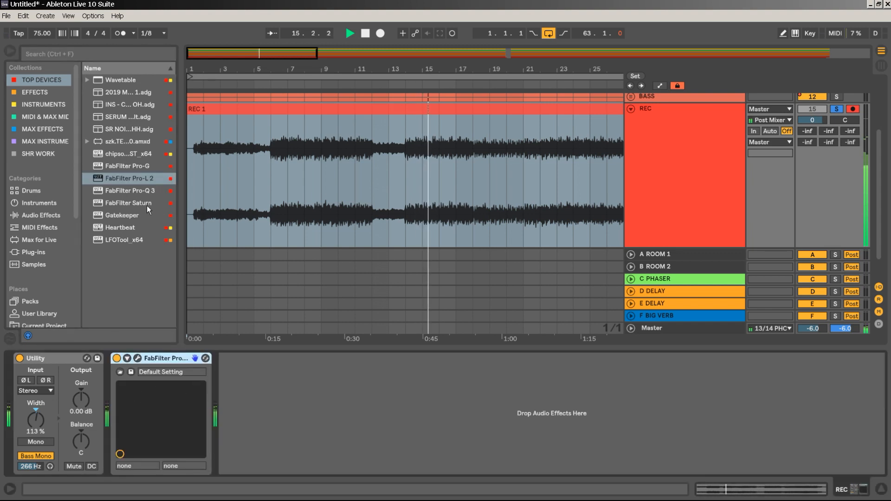
drag(143, 189, 113, 381)
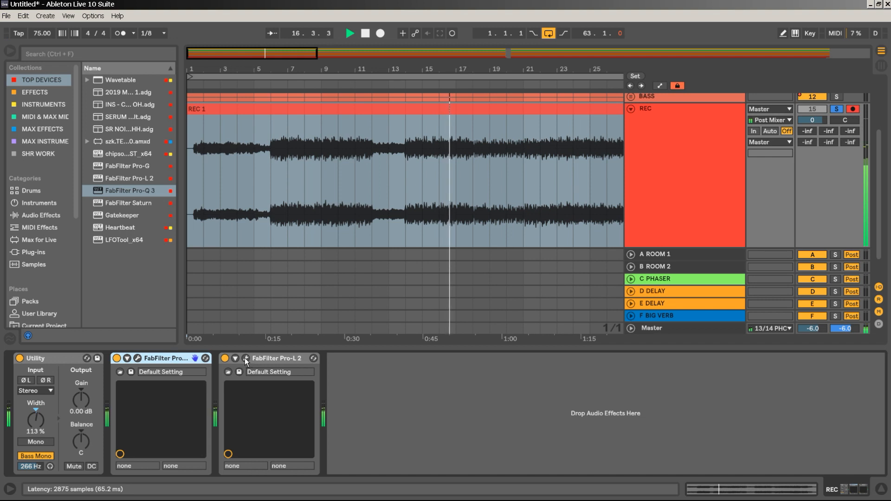
Step: In Pro-Q 3, add a wide bell boost at about 561 Hz with +1.22 dB gain and a Q of 0.736
click(137, 359)
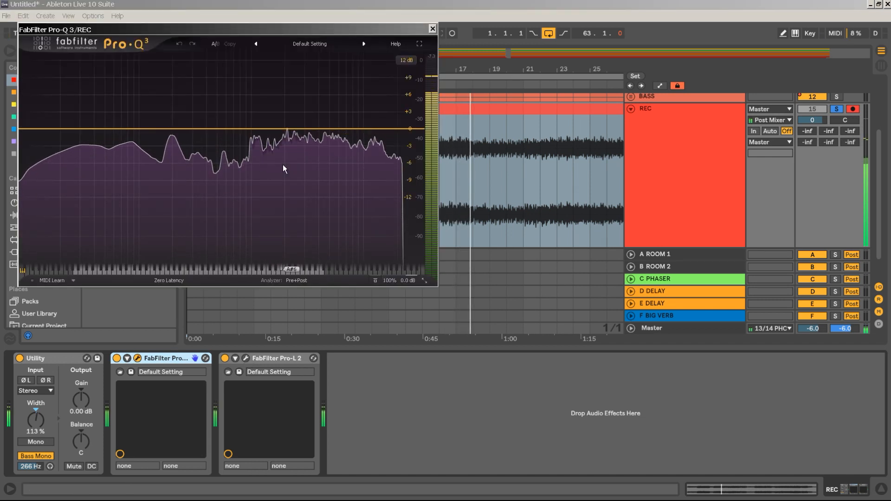
mouse_move(283, 165)
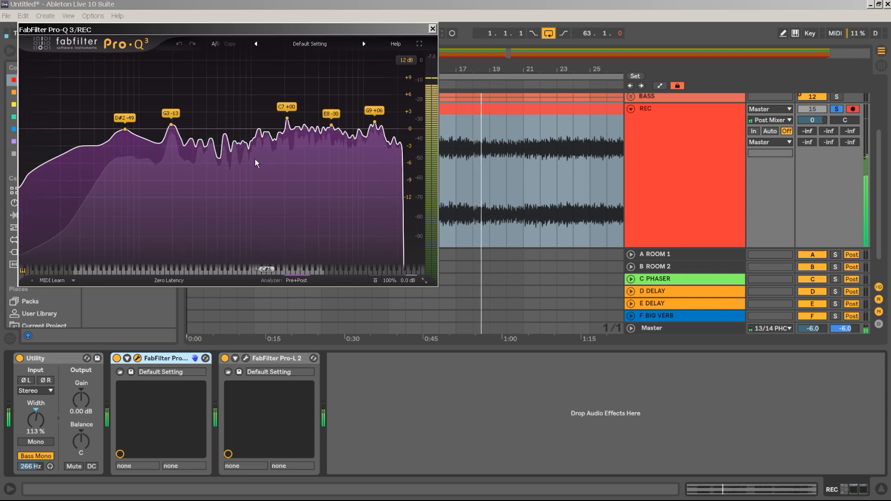
double_click(214, 129)
drag(213, 128, 223, 121)
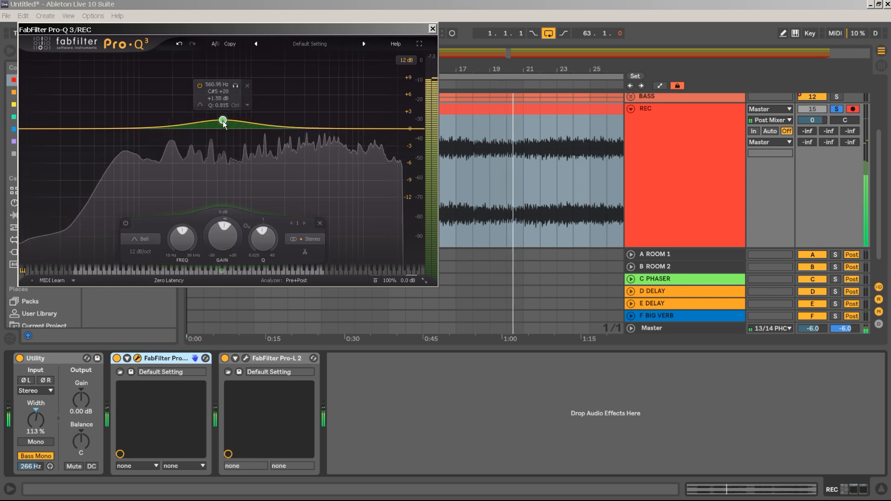
scroll(223, 122, down, 3)
drag(223, 124, 224, 128)
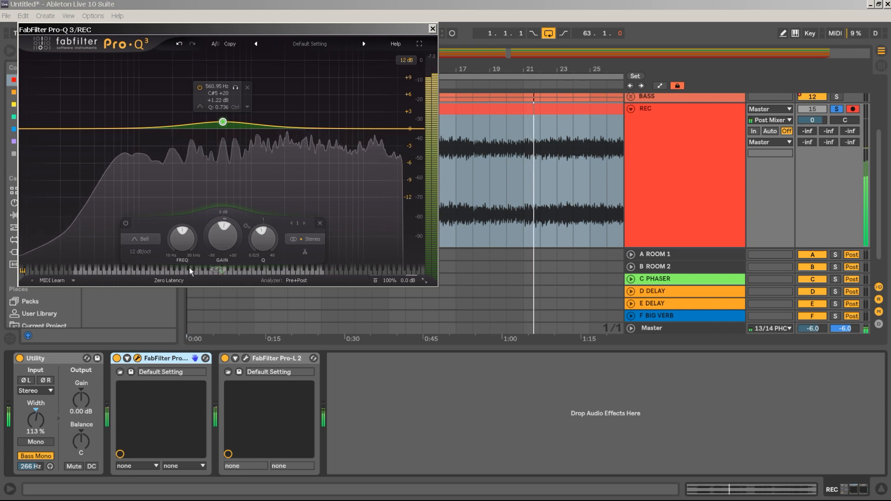
Step: Add a 24 dB/oct low cut at about 20 Hz in Pro-Q 3 and close the plug-in window
click(29, 130)
alt+shift+click(30, 130)
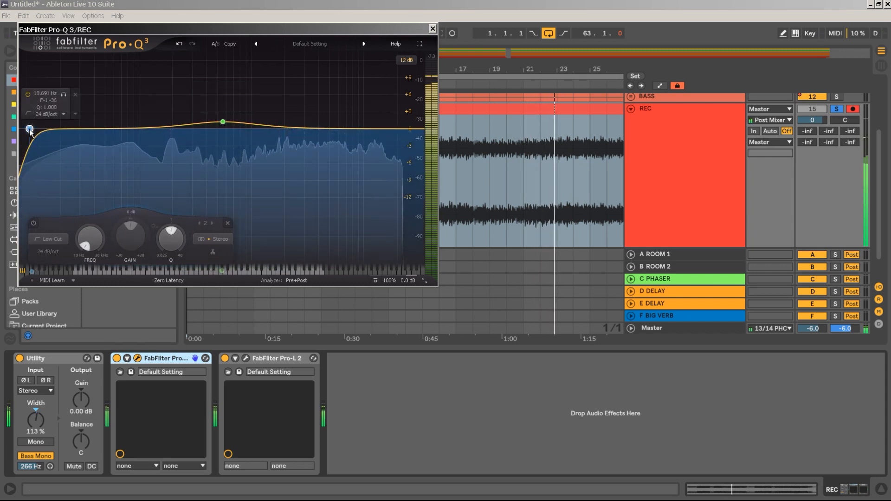
drag(30, 130, 66, 132)
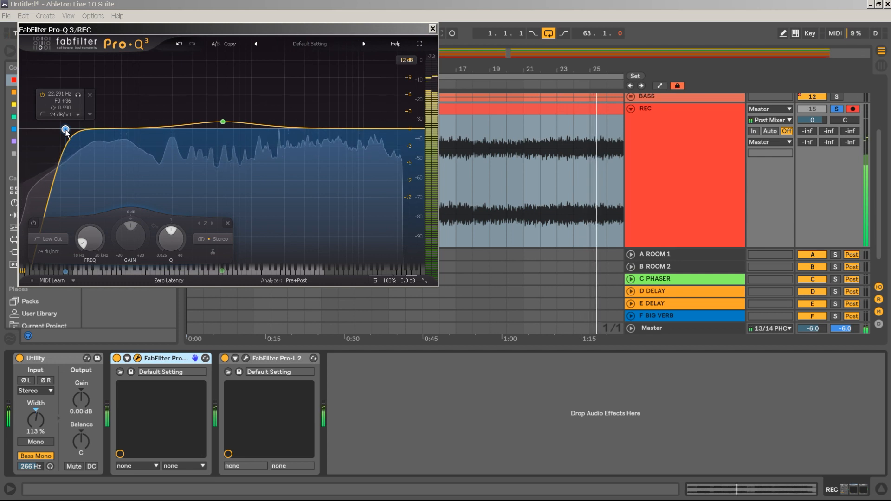
drag(65, 131, 62, 132)
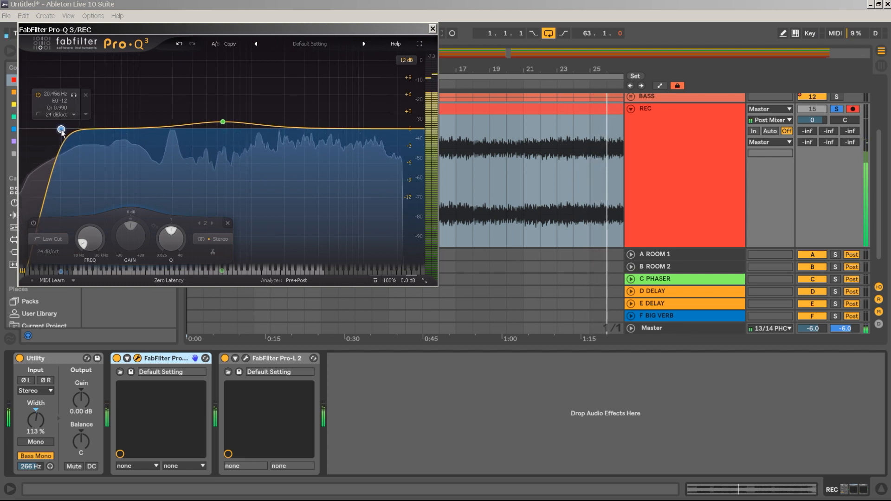
drag(61, 130, 60, 131)
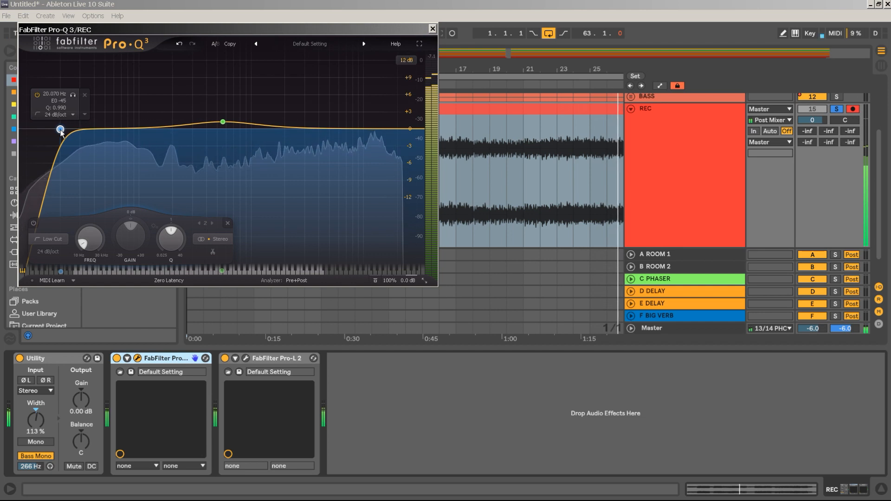
click(433, 29)
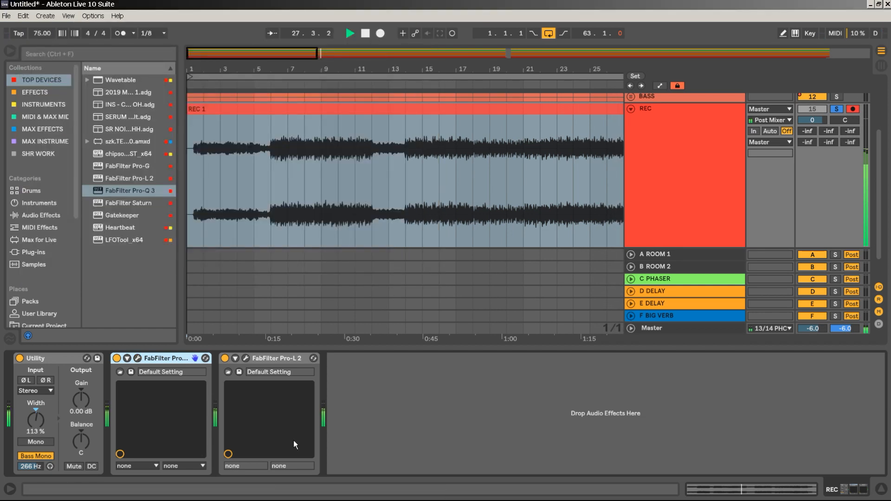
Step: In Pro-L 2, set the output level to -0.3 dB and the gain to about +10 dB, and close its window
click(245, 358)
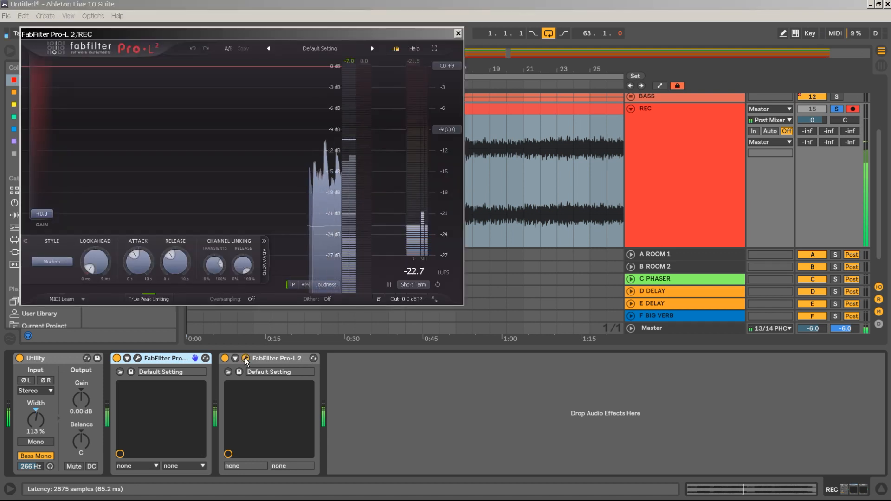
double_click(410, 302)
text(-0.)
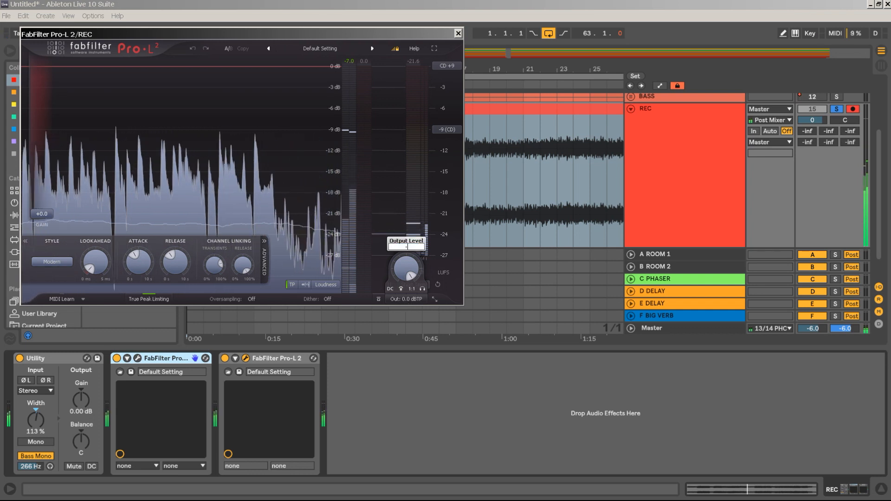
text(3)
key(Return)
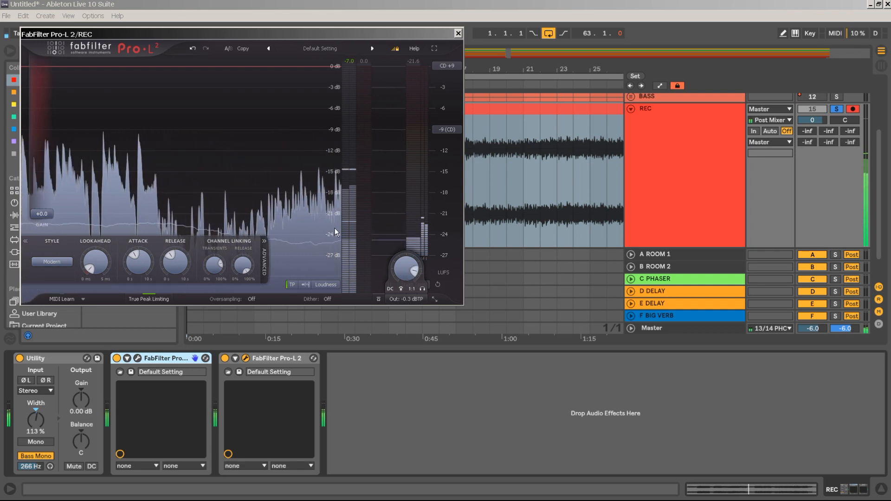
drag(42, 215, 48, 167)
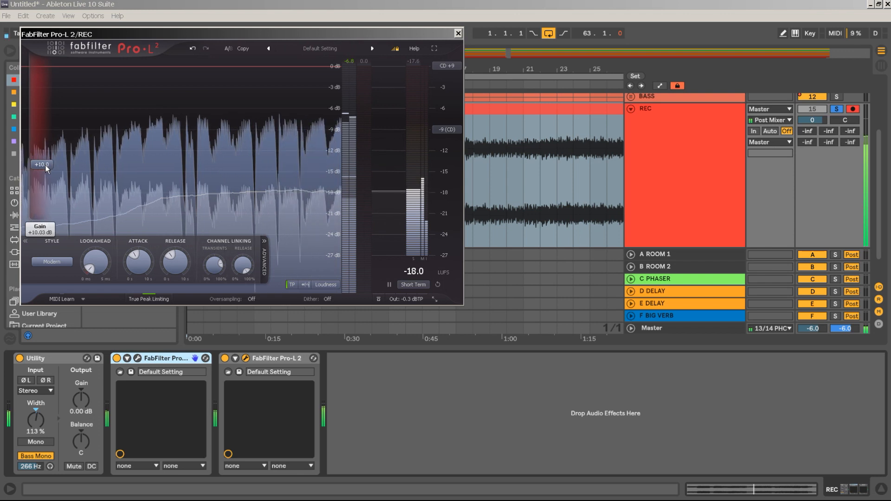
click(458, 32)
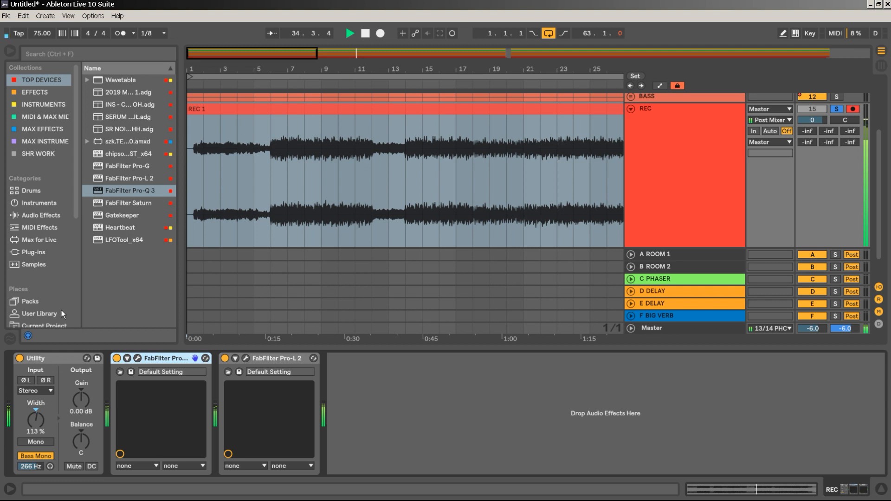
Step: Lower the REC track's volume to -4.0 dB and insert a Saturator from the Audio Effects between Pro-Q 3 and Pro-L 2
scroll(63, 294, down, 5)
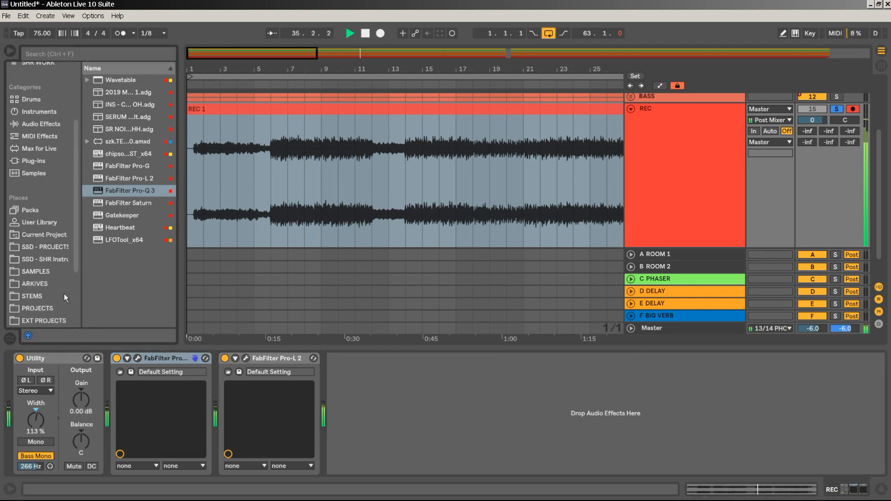
scroll(64, 295, up, 3)
click(47, 173)
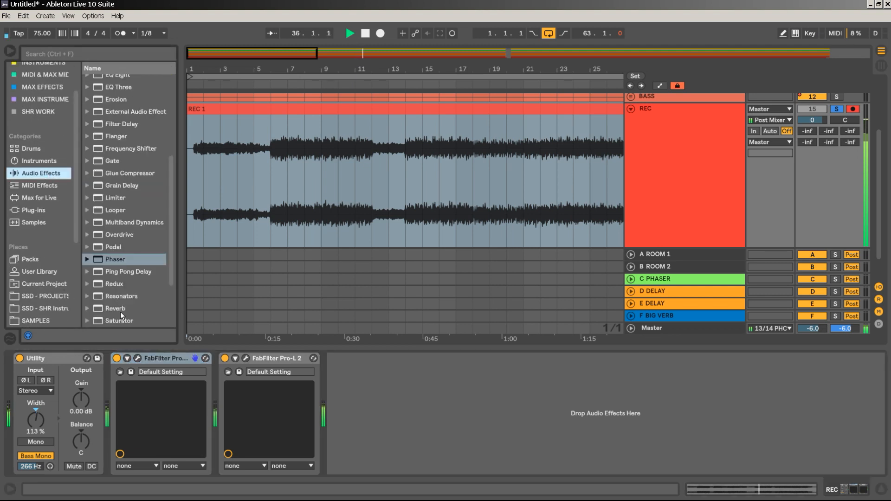
drag(807, 122, 808, 125)
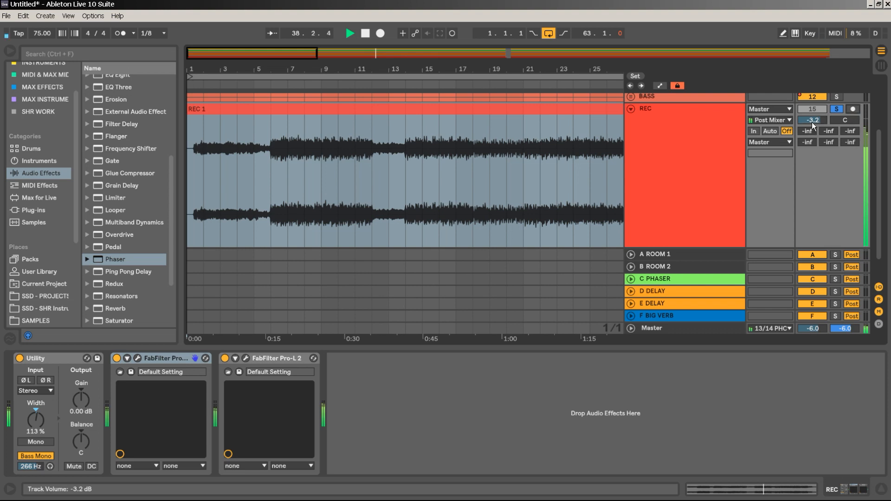
drag(171, 278, 171, 333)
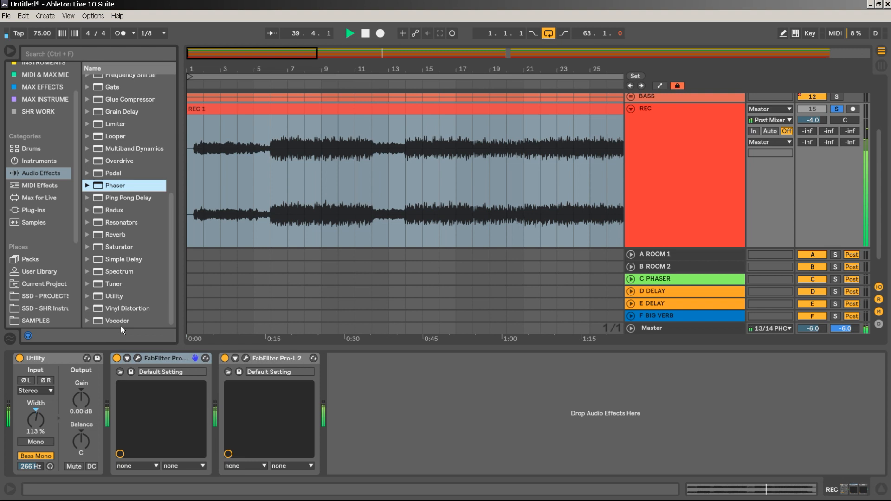
mouse_move(121, 248)
mouse_down()
mouse_move(208, 391)
mouse_move(245, 387)
mouse_up()
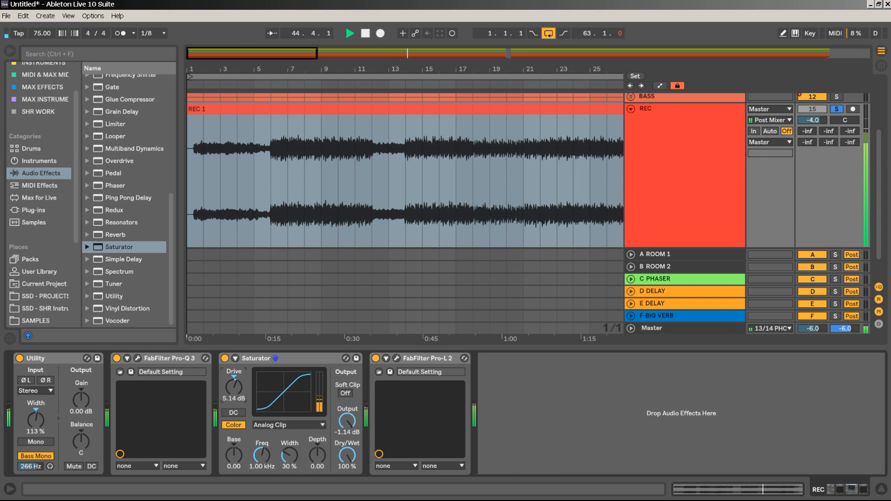
Step: Compare the Saturator's Soft Sine and Analog Clip curves, keep Analog Clip, and bypass the device briefly before re-enabling it
click(294, 428)
click(291, 442)
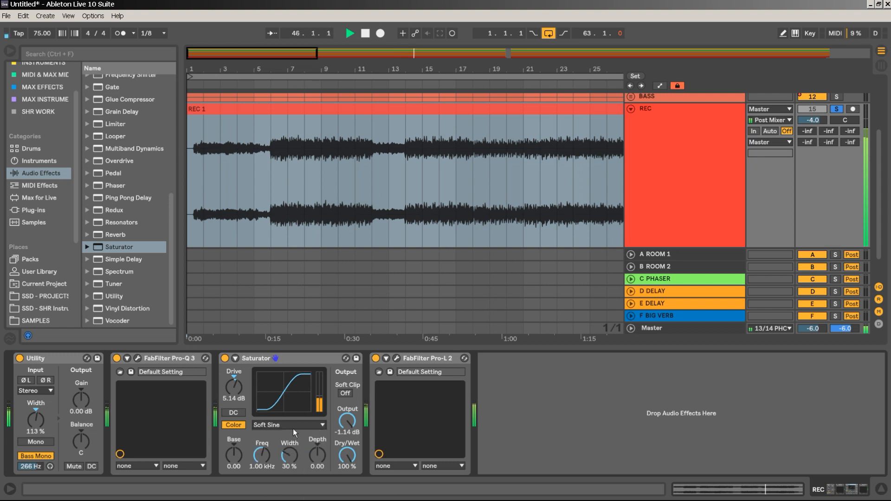
click(293, 427)
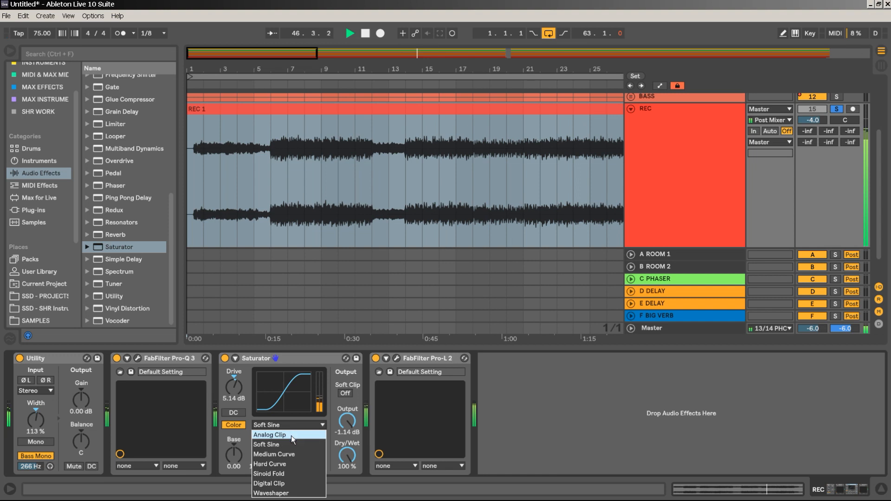
click(291, 435)
click(225, 358)
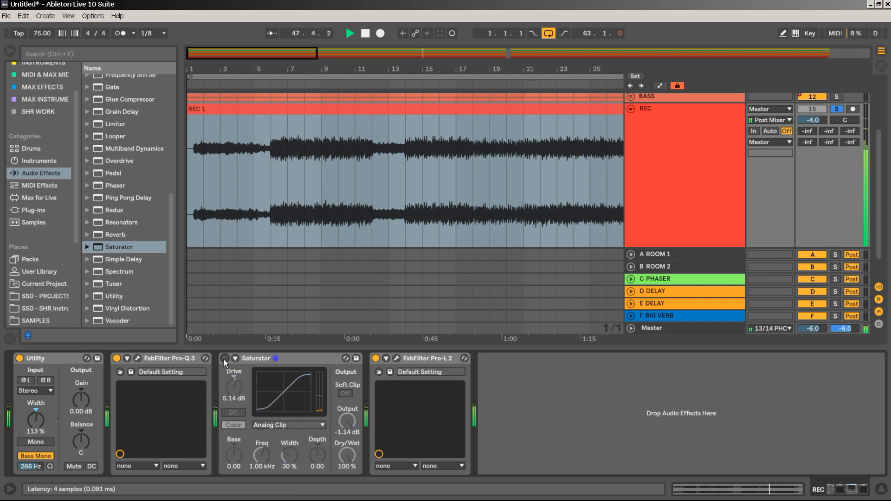
click(224, 359)
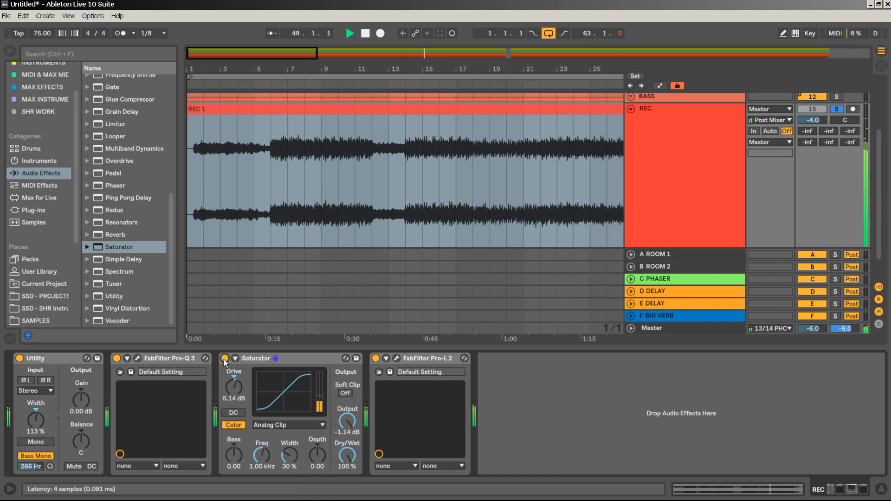
Step: In Pro-L 2, pull the gain down to 0 dB, bring it back up to +5.4 dB, and close the plug-in window
click(397, 359)
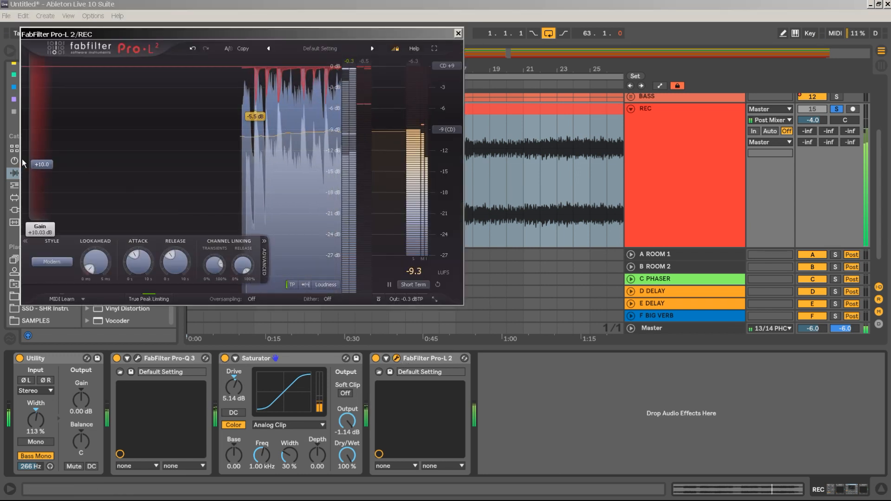
drag(40, 165, 49, 339)
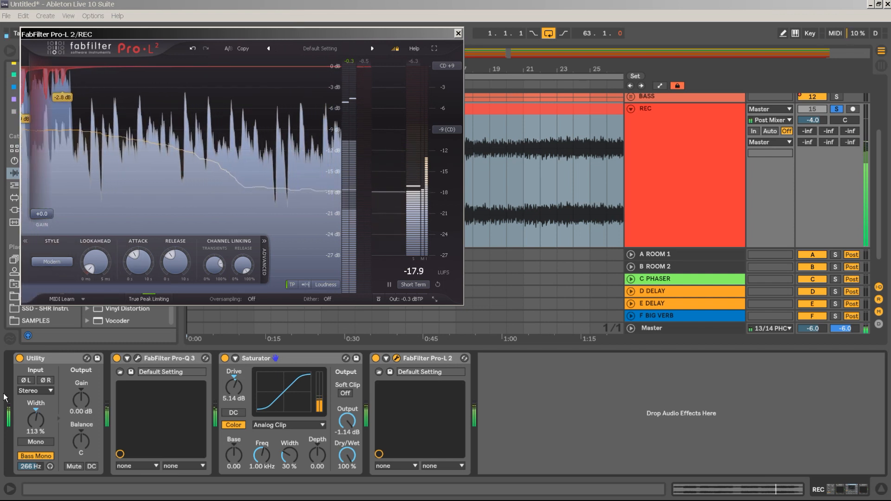
mouse_move(42, 213)
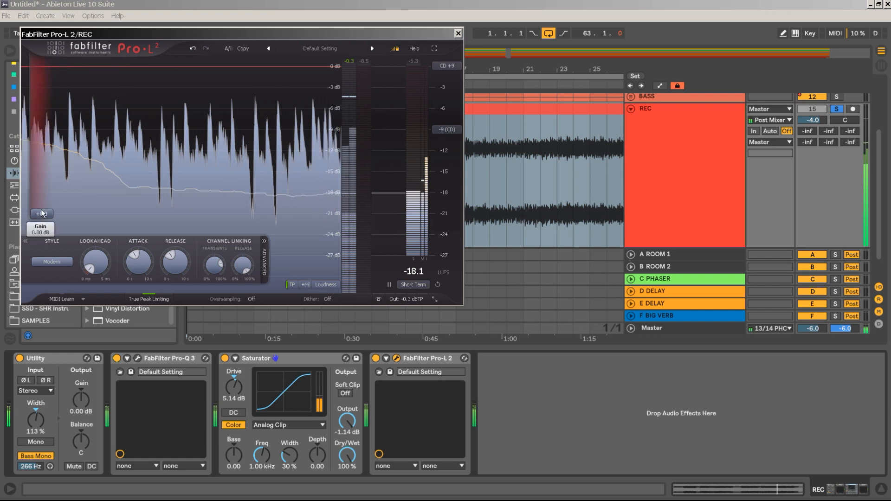
drag(42, 213, 45, 190)
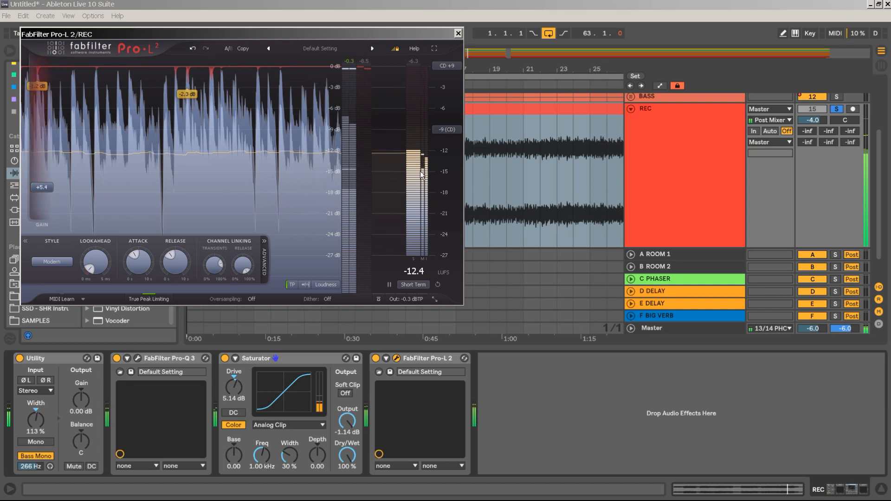
click(458, 33)
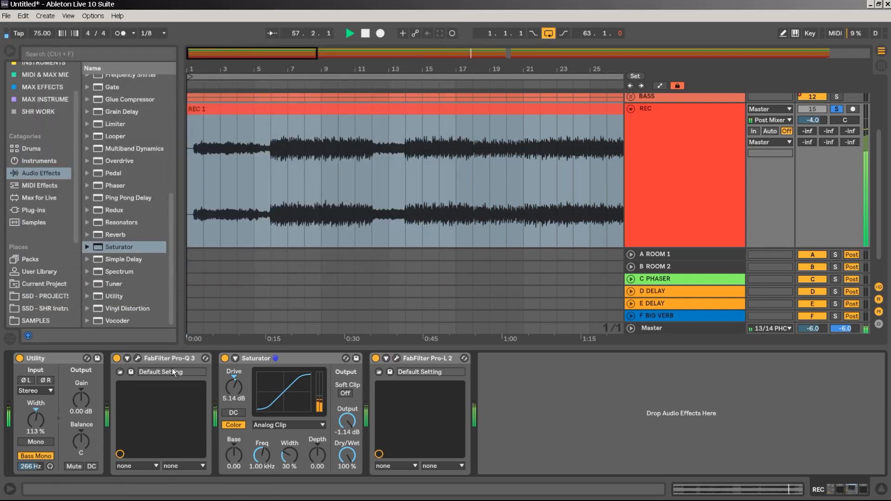
Step: In Pro-Q 3, narrow the mid bell band to a Q of 4.988 and raise it to +4.24 dB at about 556 Hz
click(138, 360)
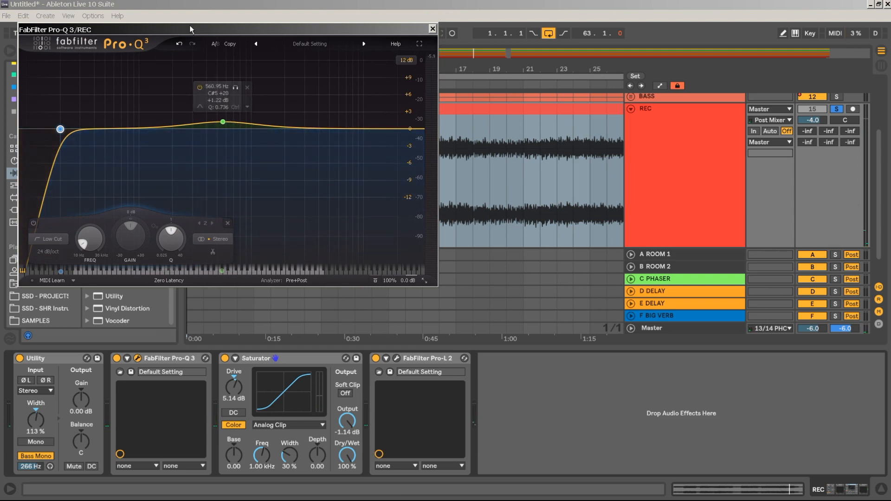
drag(195, 33, 431, 63)
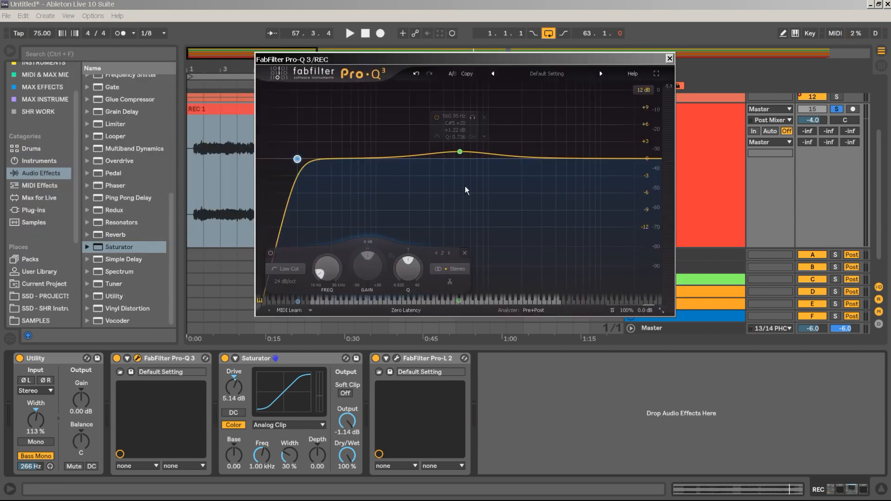
click(460, 157)
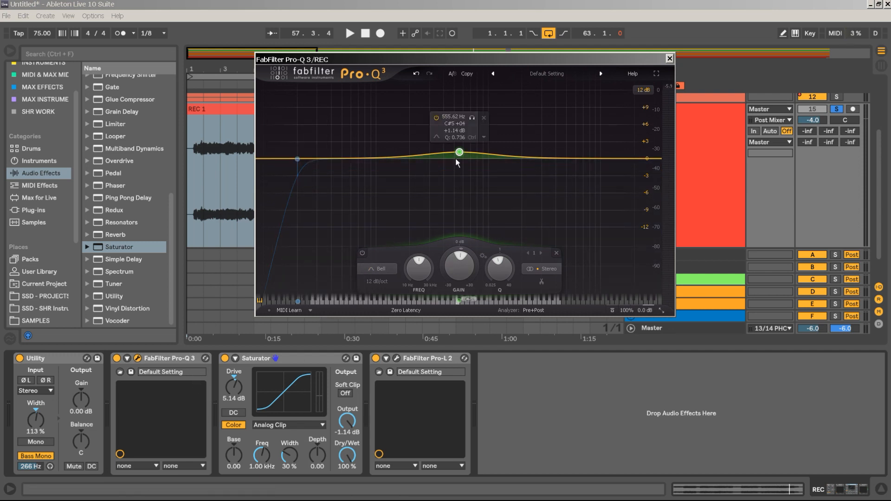
drag(460, 153, 461, 151)
scroll(461, 152, down, 5)
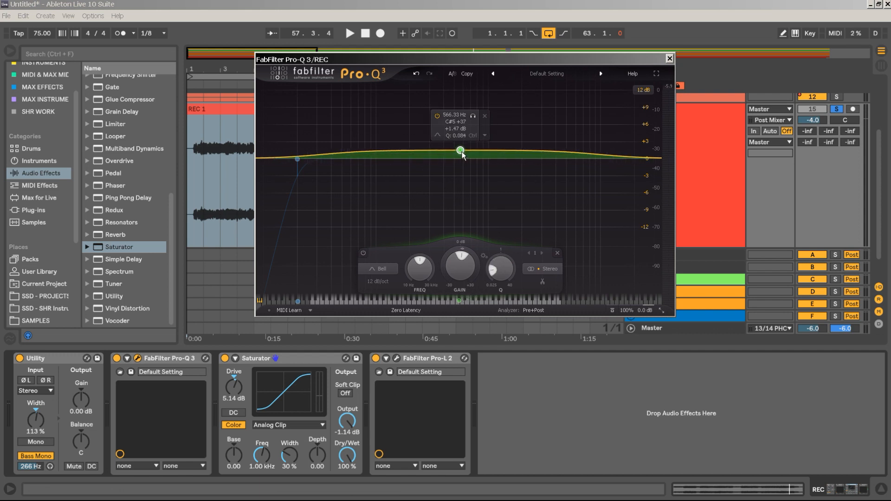
scroll(461, 153, up, 10)
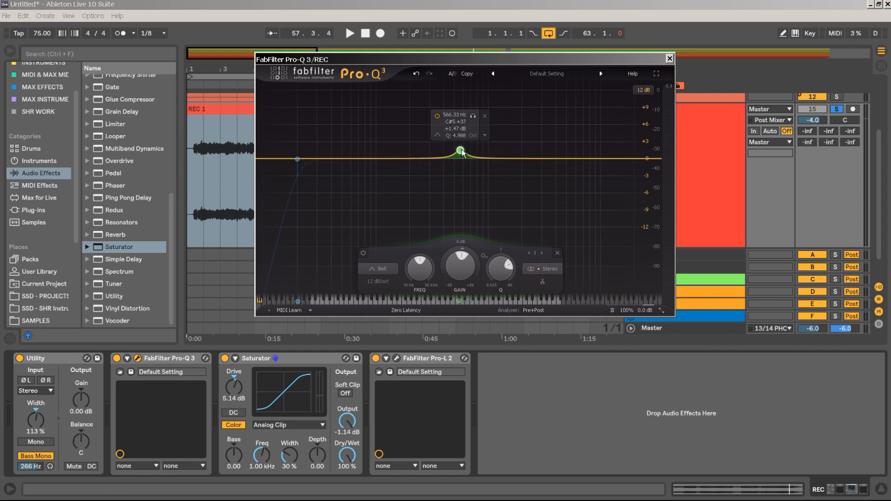
drag(461, 150, 461, 136)
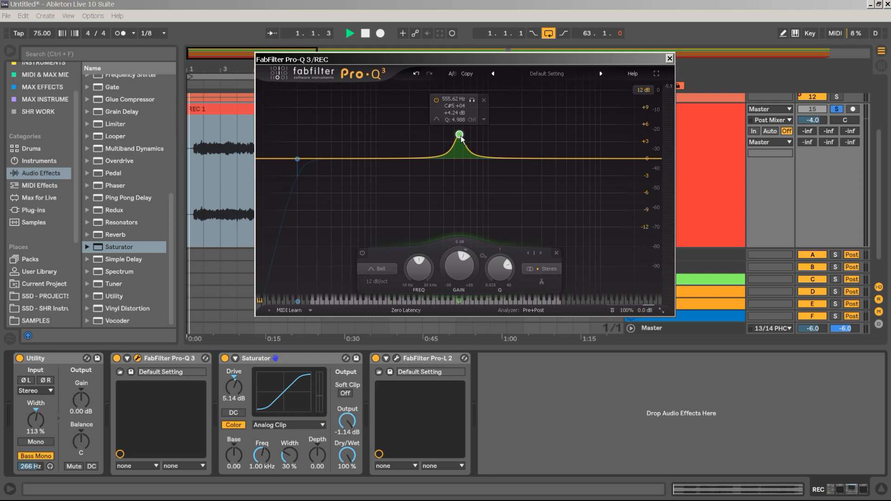
Step: Sweep the narrow bell up to about 3310 Hz with about +25.5 dB of boost during playback, and stop playback
drag(450, 58, 321, 187)
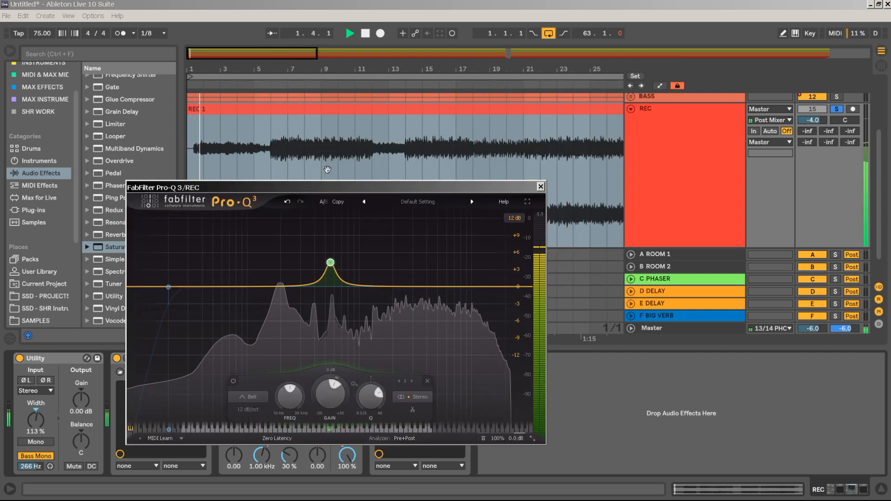
drag(330, 262, 418, 195)
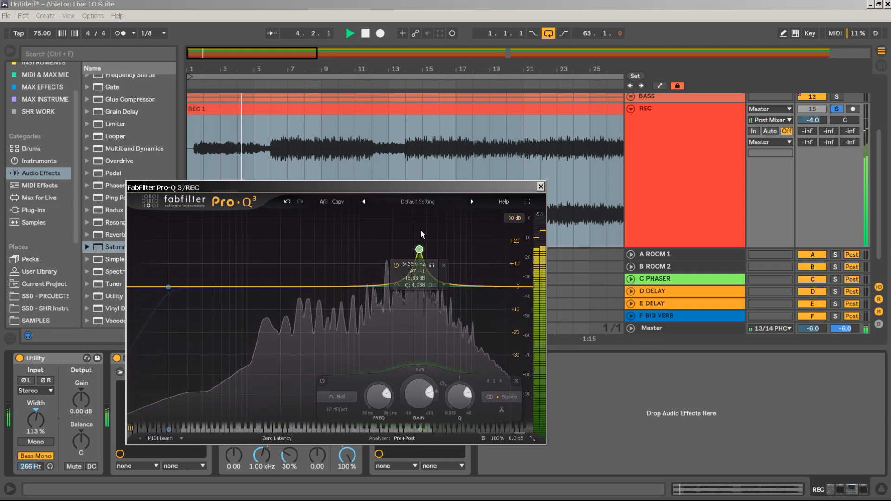
drag(421, 252, 421, 225)
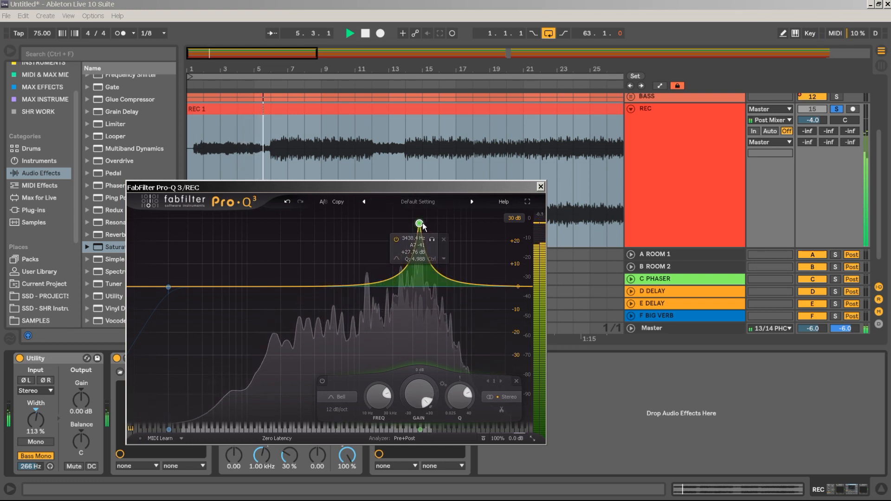
drag(420, 225, 418, 231)
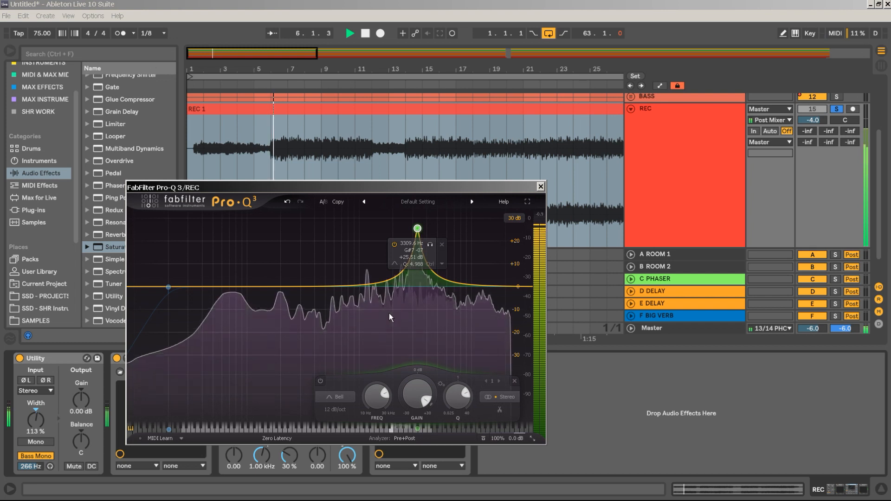
key(space)
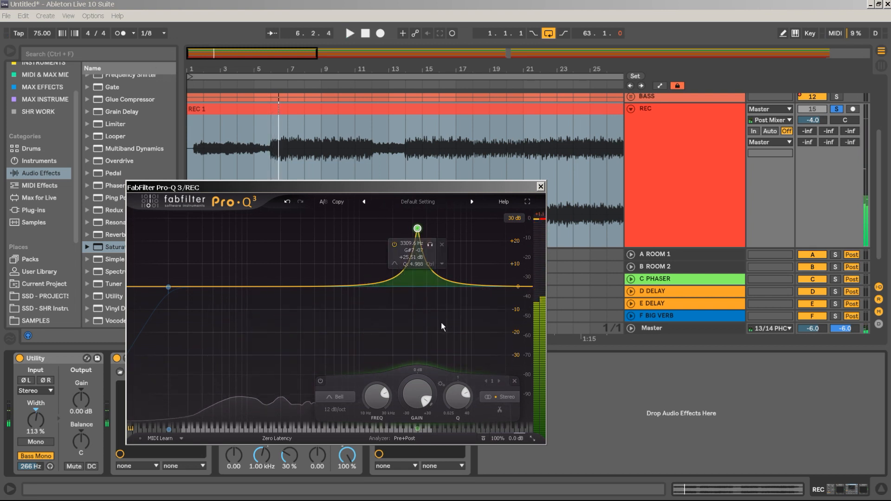
Step: Reposition the Pro-Q 3 window over the arrangement and play the take from about bar 15 with the boost active
drag(449, 185, 351, 143)
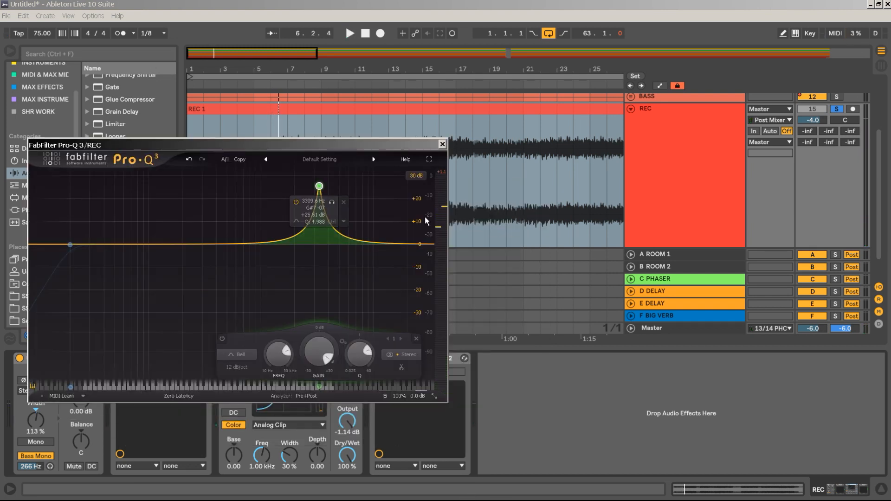
drag(405, 148, 353, 132)
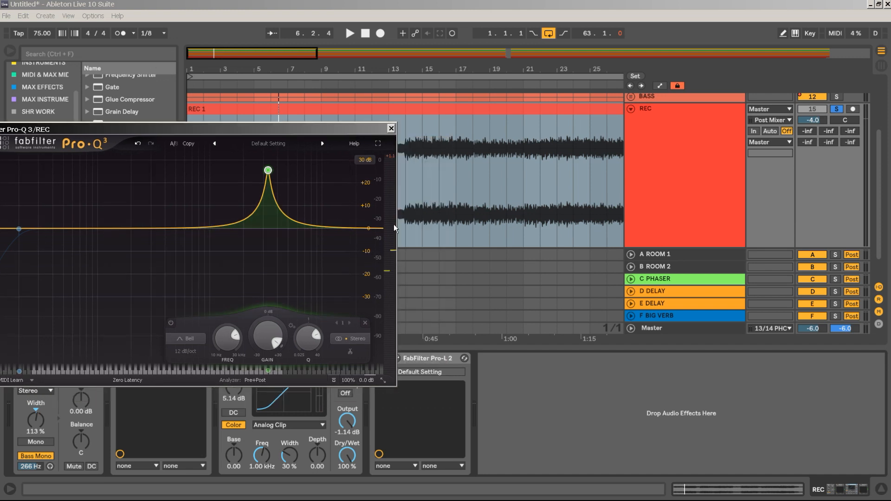
drag(368, 133, 327, 123)
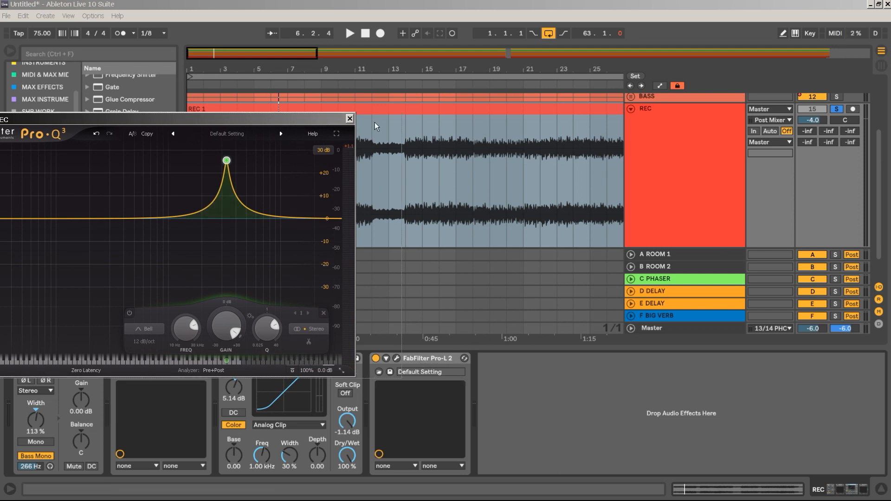
drag(300, 122, 467, 123)
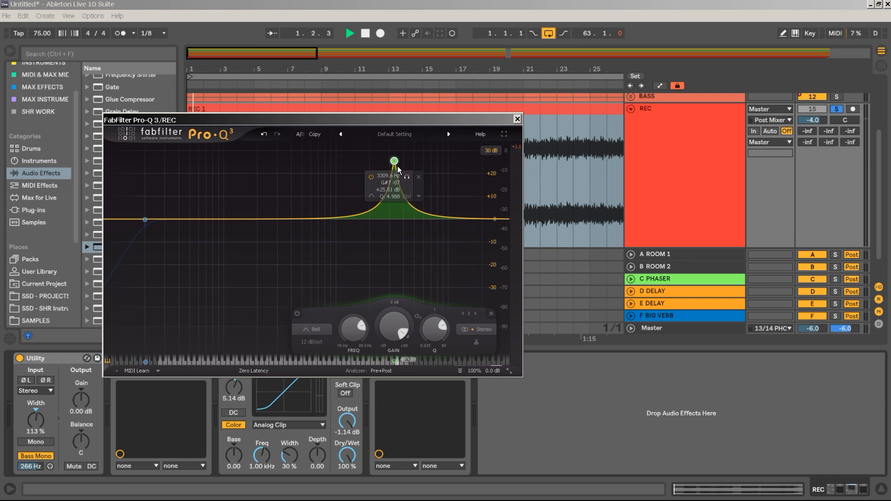
click(428, 85)
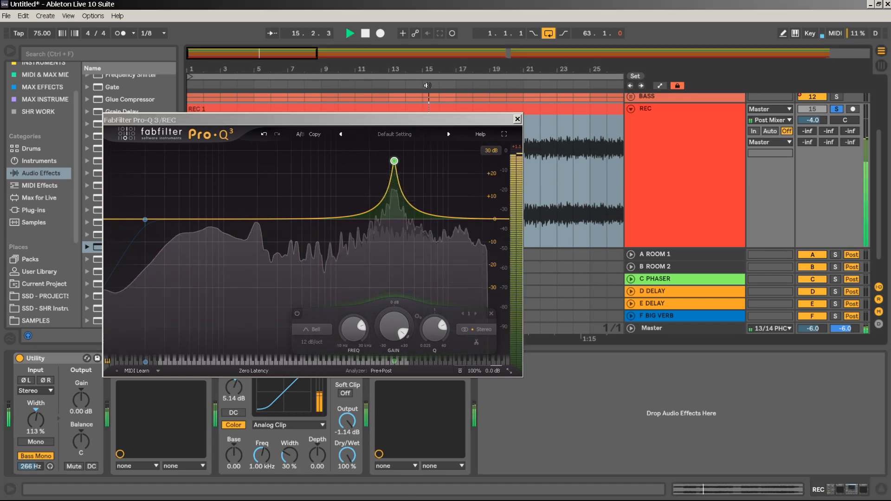
Step: Turn the narrow bell into a cut of about 5 dB near 3 kHz and add a second bell with a slight boost near 5.7 kHz
drag(394, 165, 395, 161)
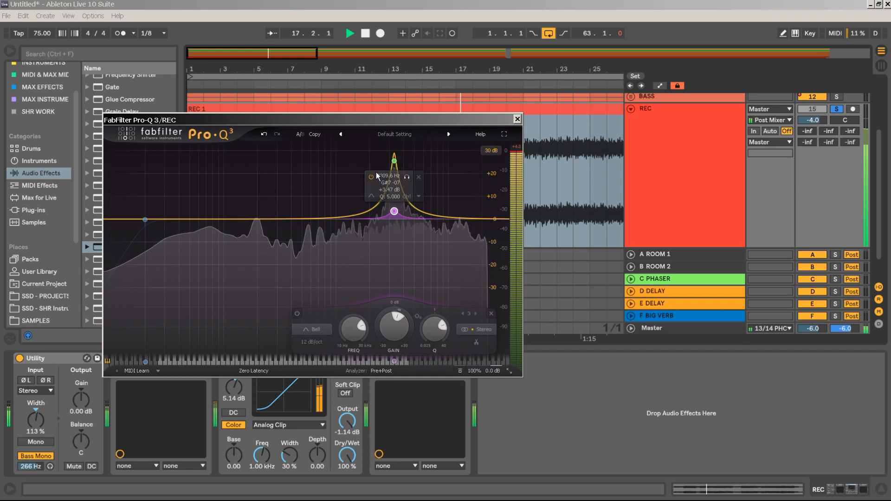
click(419, 177)
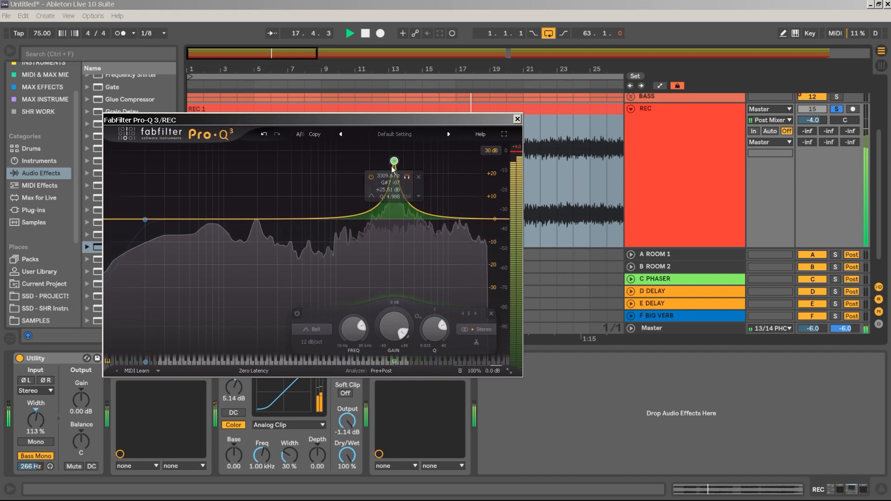
drag(394, 161, 390, 234)
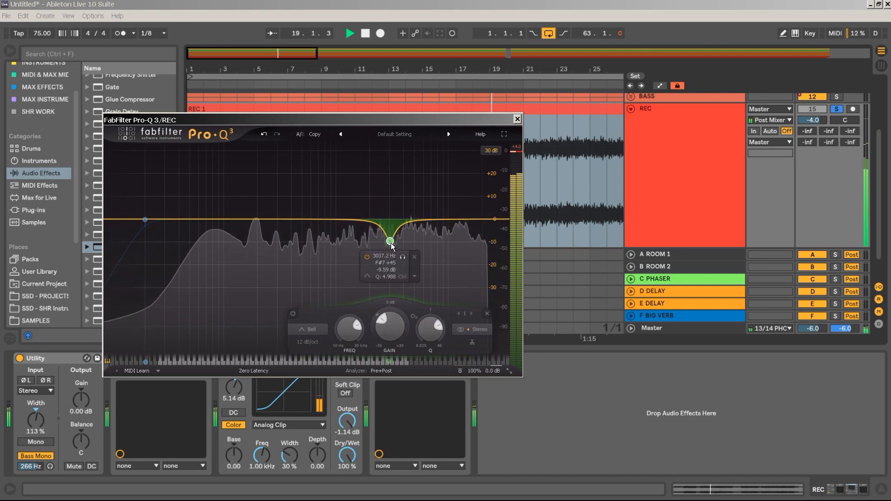
double_click(440, 210)
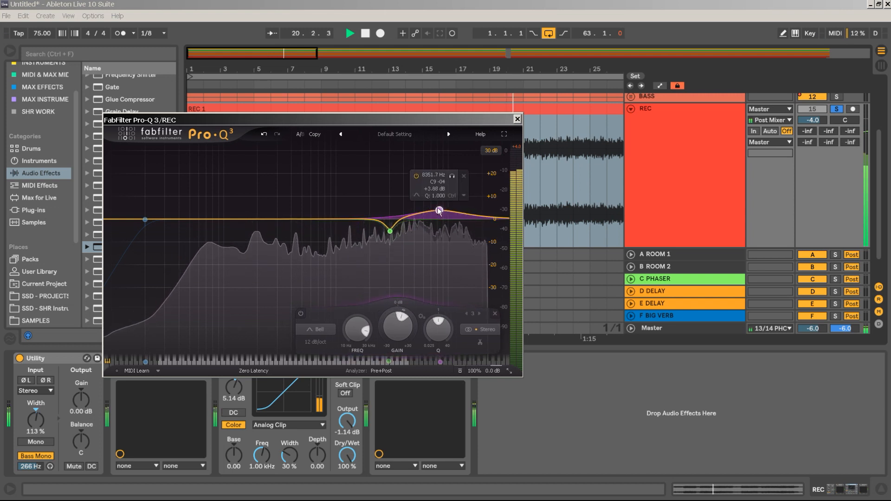
drag(439, 215, 421, 219)
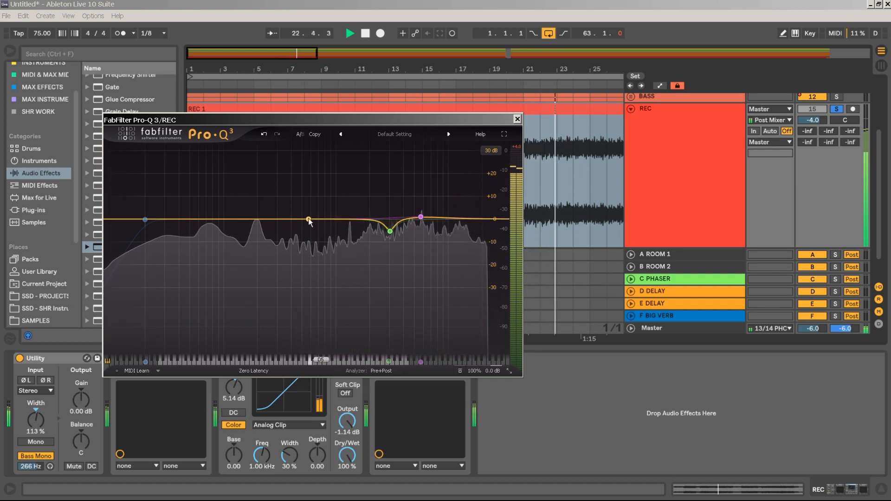
Step: Add a narrow bell band in Pro-Q 3 and sweep it down to about 187 Hz with a +30 dB boost
drag(309, 220, 309, 203)
scroll(309, 202, up, 15)
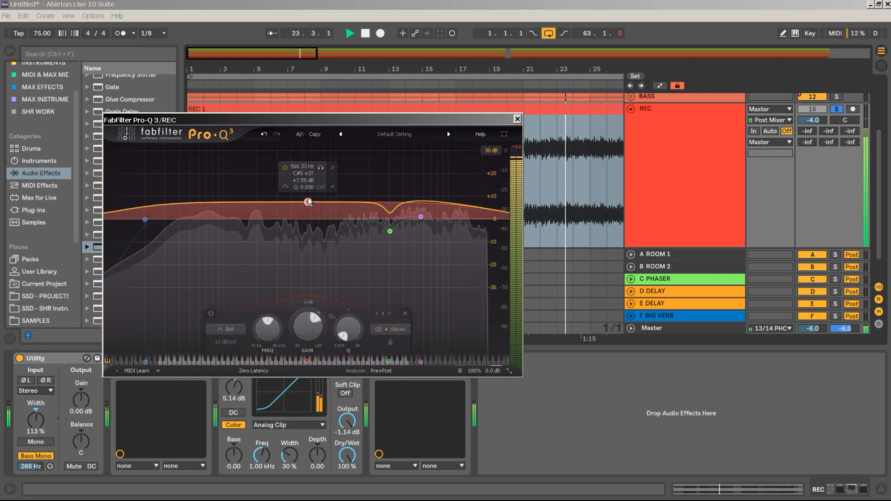
drag(308, 203, 254, 150)
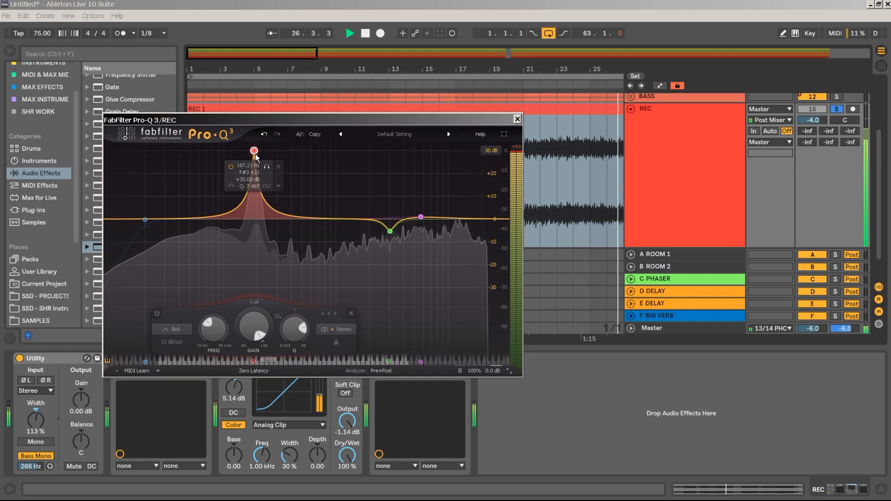
Step: Turn the boosted low bell into a cut of about 4.3 dB at about 196 Hz with a Q of about 6.9
drag(253, 316, 245, 400)
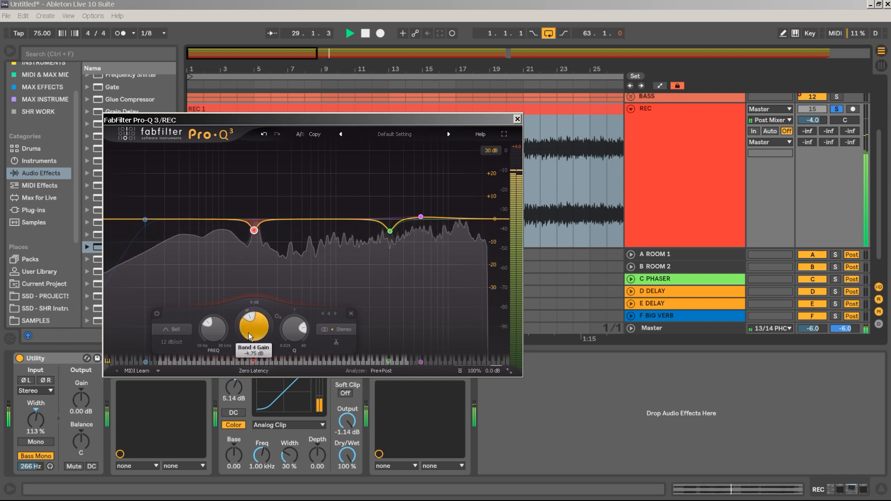
drag(249, 333, 249, 327)
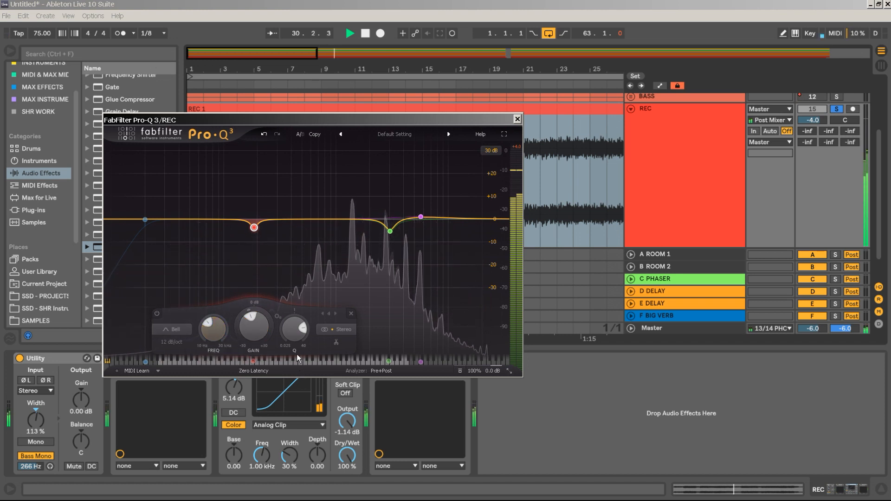
mouse_move(254, 230)
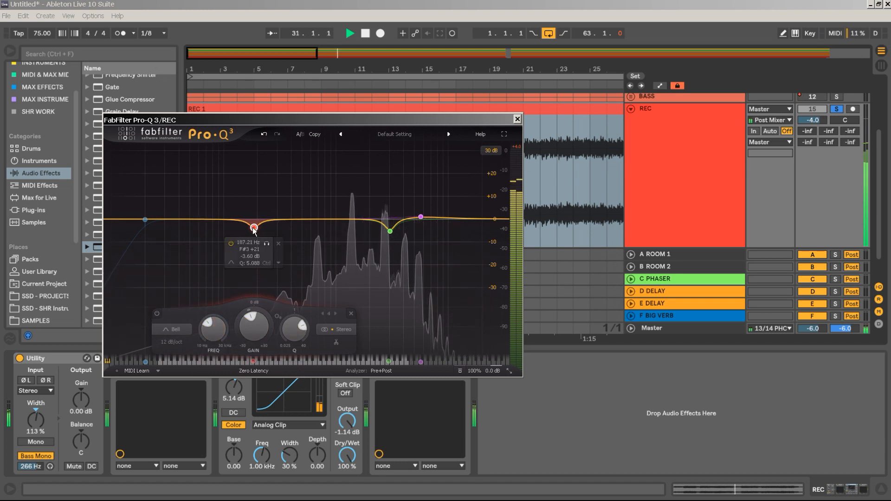
scroll(258, 331, down, 1)
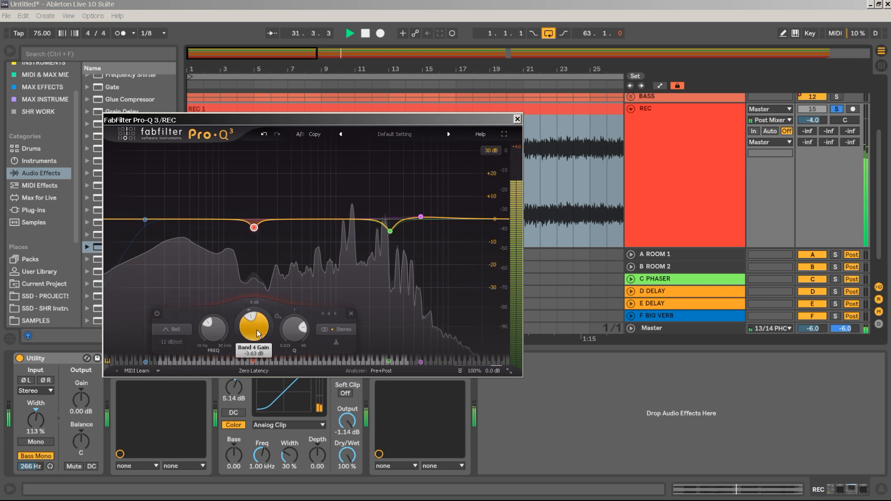
mouse_move(254, 226)
mouse_down()
mouse_move(252, 149)
mouse_move(258, 226)
mouse_up()
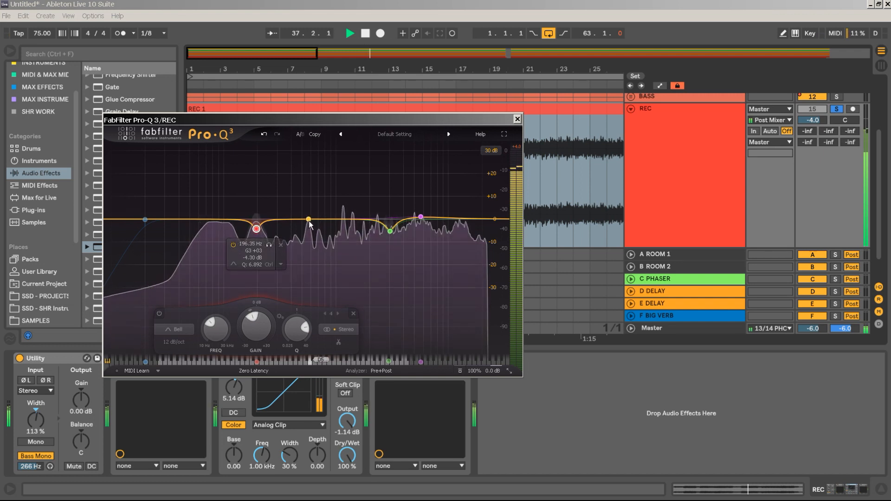
Step: Sweep a new bell to about 9014 Hz at +30 dB, narrow its Q to 14.33, and turn it into a 2.75 dB cut
drag(310, 220, 300, 209)
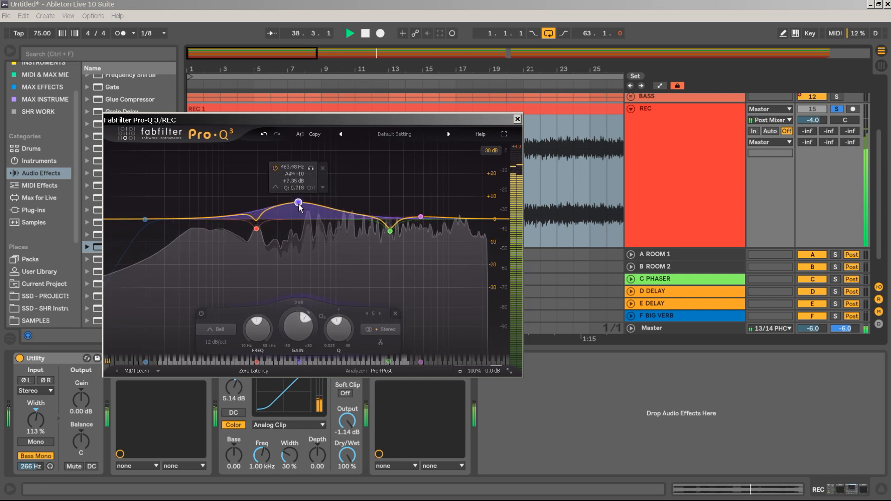
drag(297, 174, 445, 153)
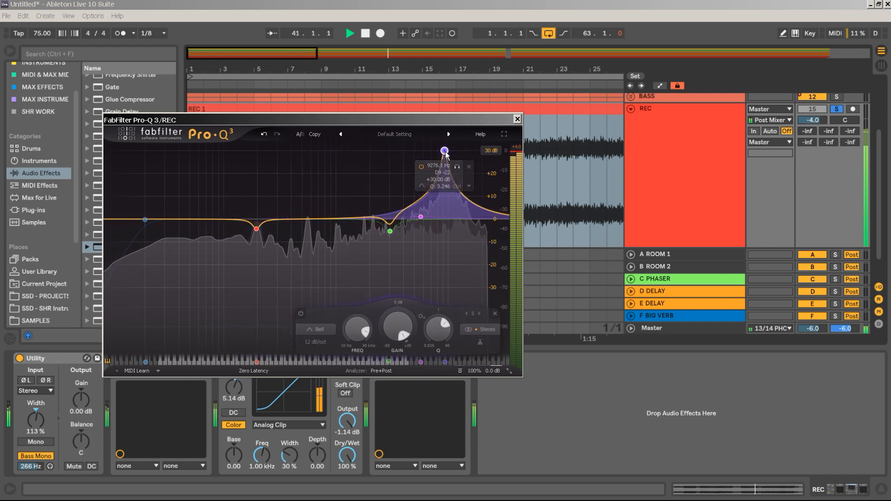
drag(443, 152, 444, 153)
scroll(445, 154, down, 3)
scroll(444, 155, up, 10)
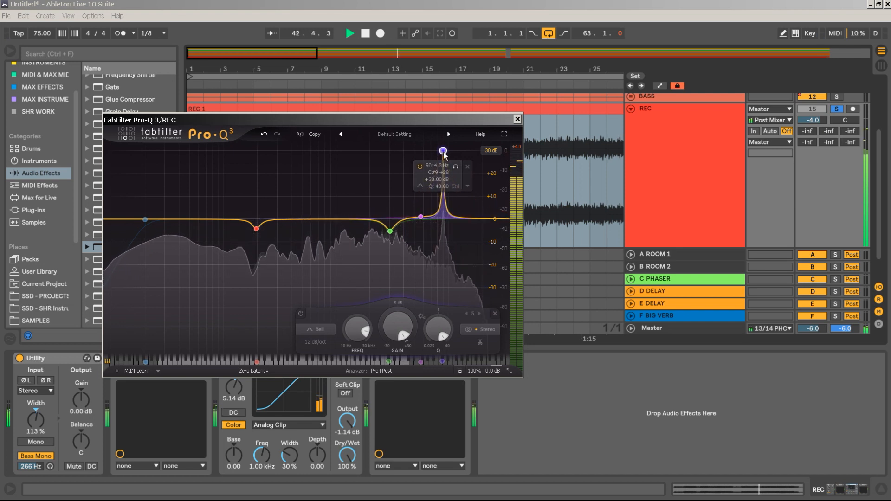
scroll(444, 154, down, 2)
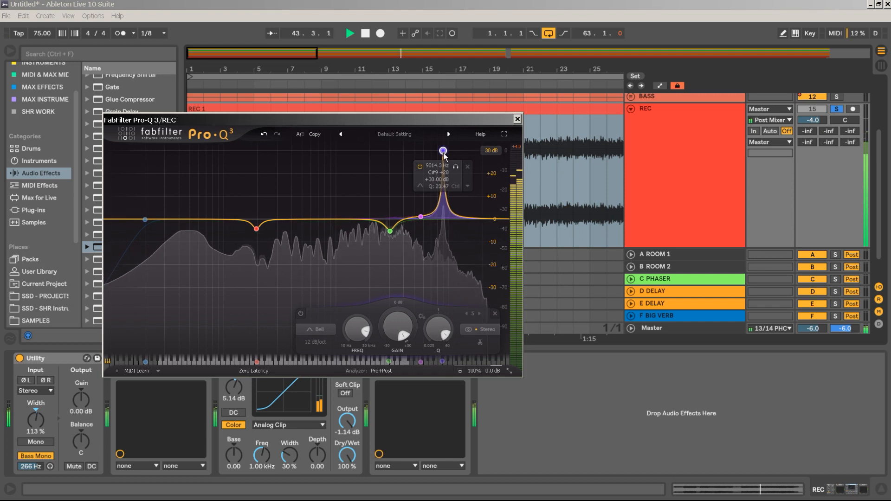
scroll(445, 154, down, 2)
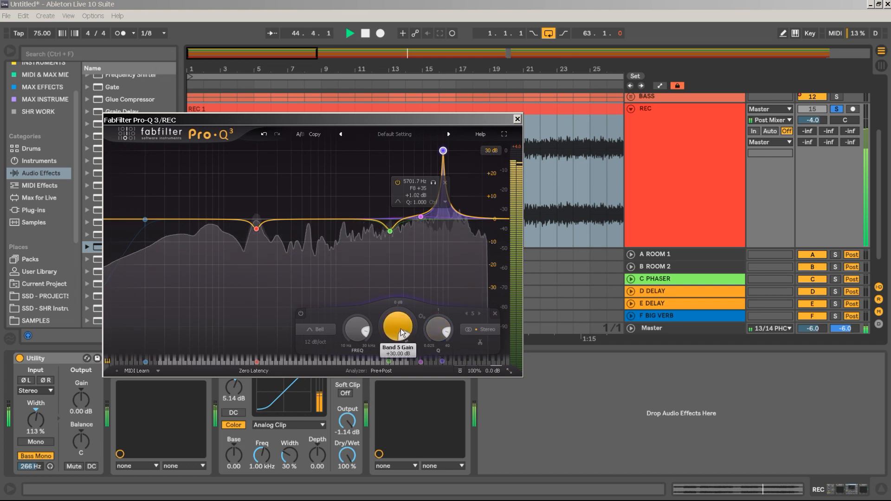
drag(397, 327, 394, 417)
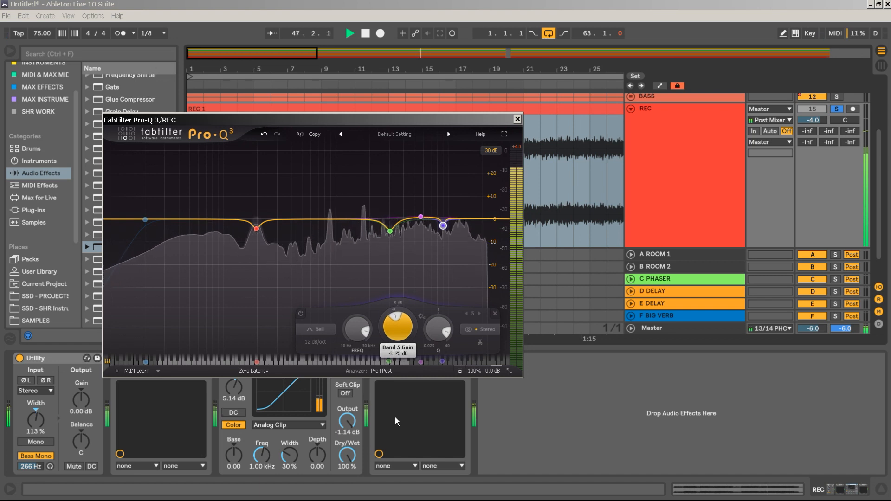
drag(395, 417, 394, 417)
Step: Enable the 24 dB/oct low cut near 20 Hz and add a slight bell boost in the low mids above the 196 Hz cut
mouse_move(148, 227)
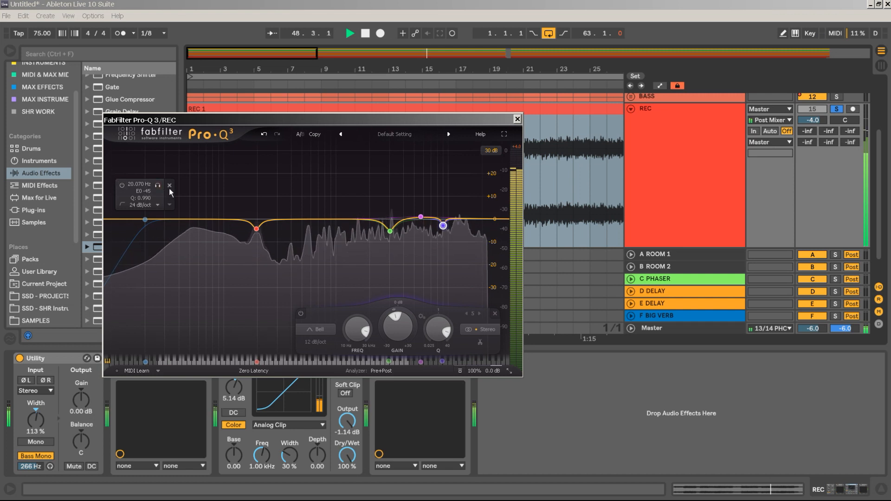
click(120, 185)
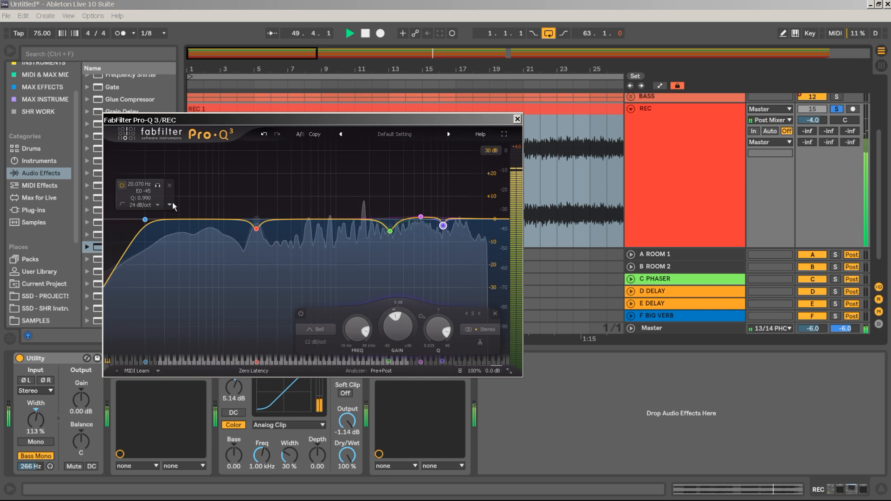
click(288, 221)
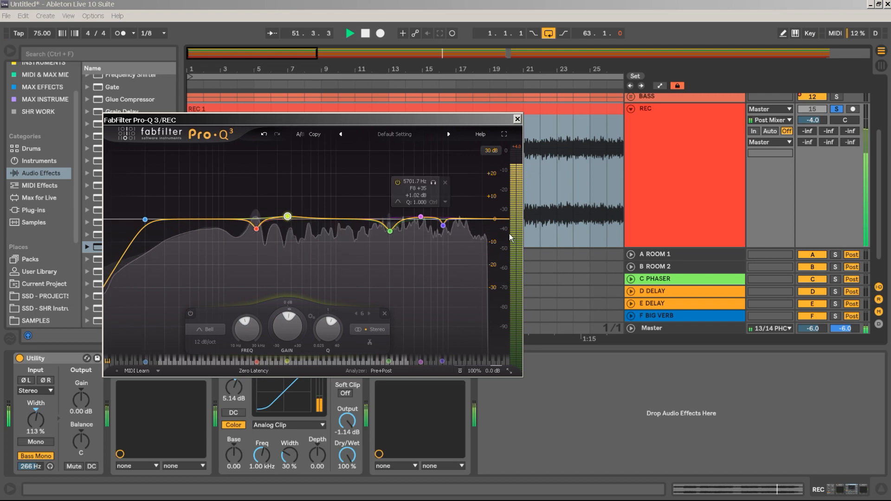
Step: Add a high shelf at about 17085 Hz with -4.29 dB gain and a Q of about 6.56, and close Pro-Q 3
click(481, 231)
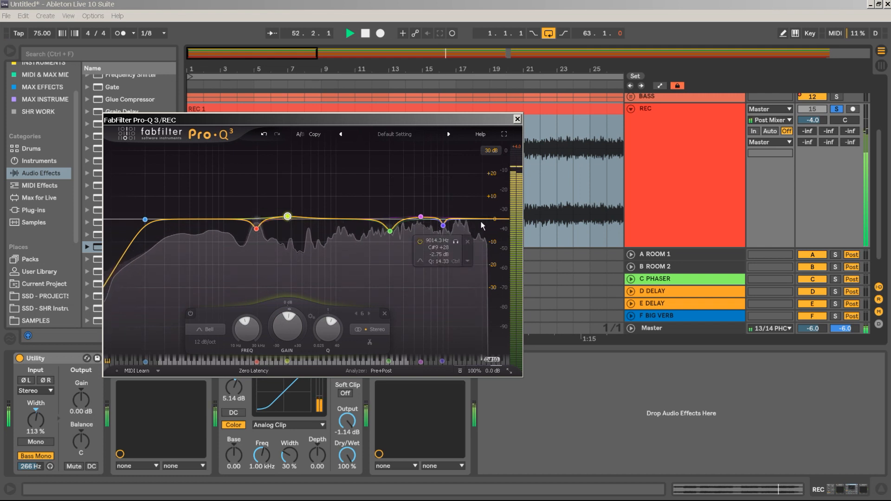
drag(481, 227, 481, 230)
scroll(481, 230, up, 5)
scroll(481, 229, up, 8)
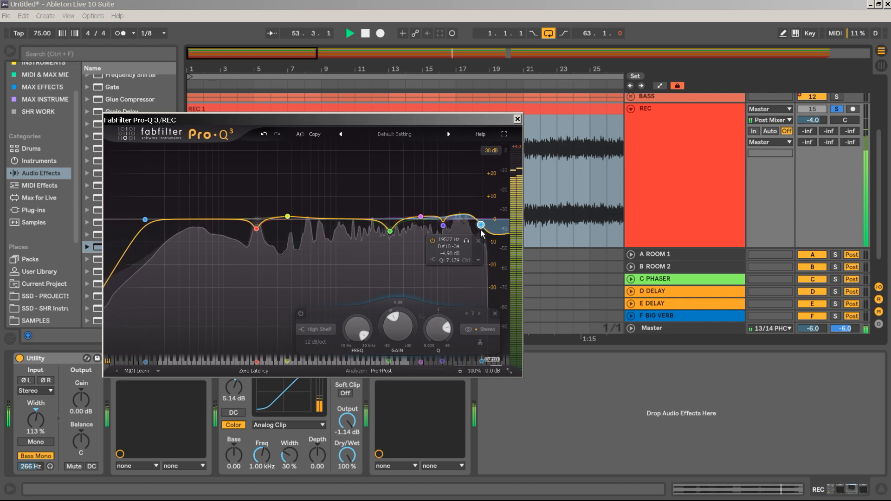
drag(479, 226, 474, 224)
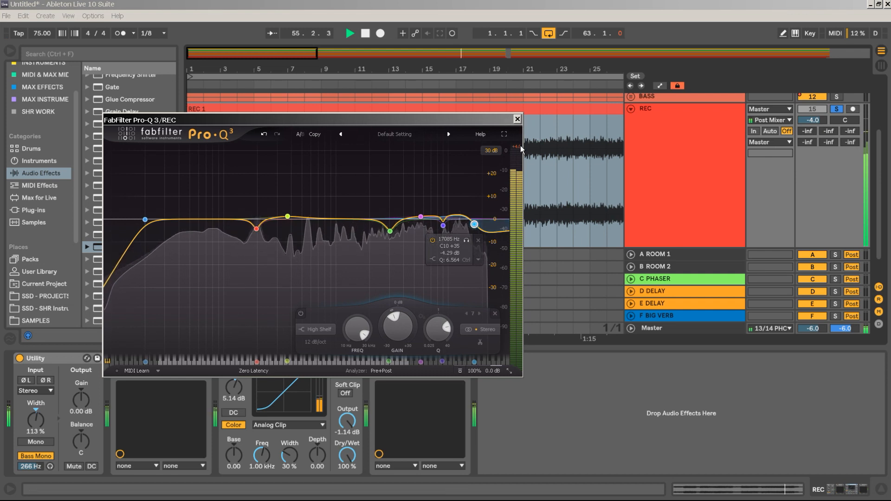
click(518, 119)
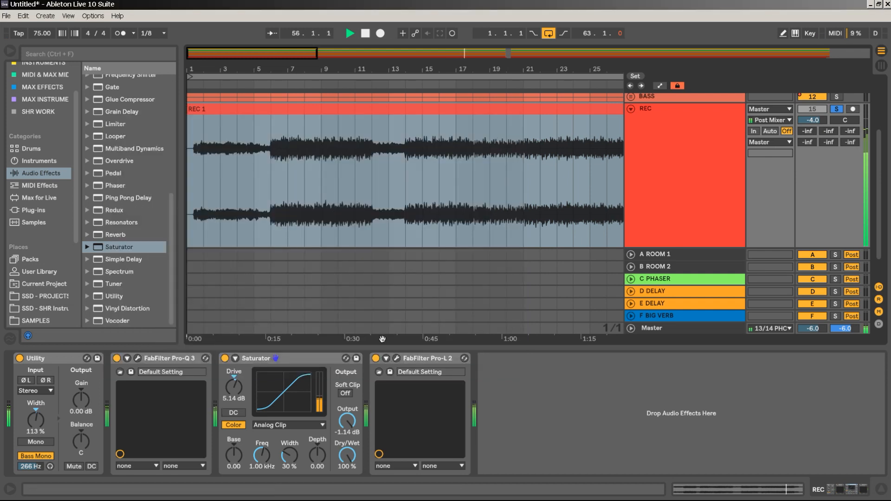
Step: Review the Pro-L 2 limiting on the REC track, stop playback, check the Pro-Q 3 curve, and close the plug-in windows
click(396, 358)
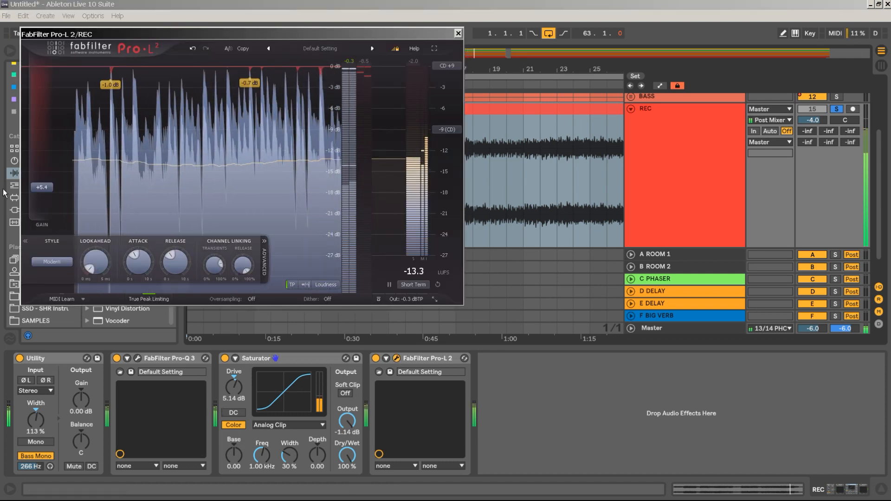
click(458, 34)
click(397, 358)
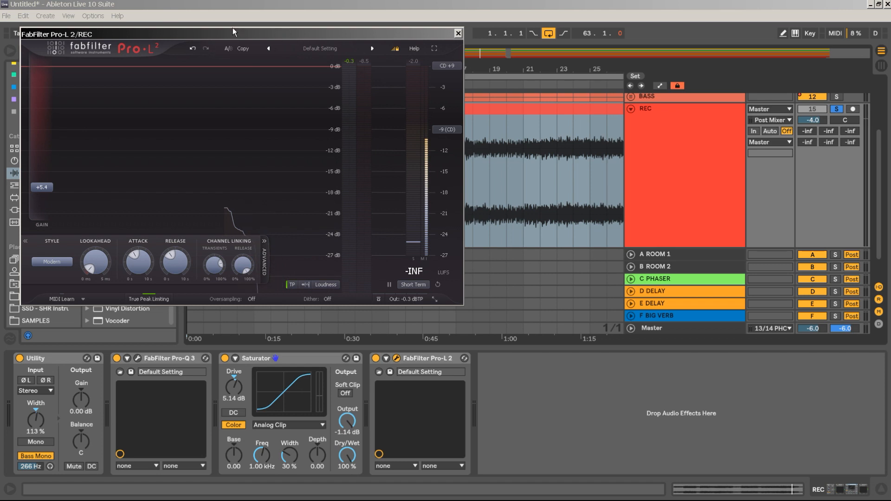
drag(235, 31, 419, 57)
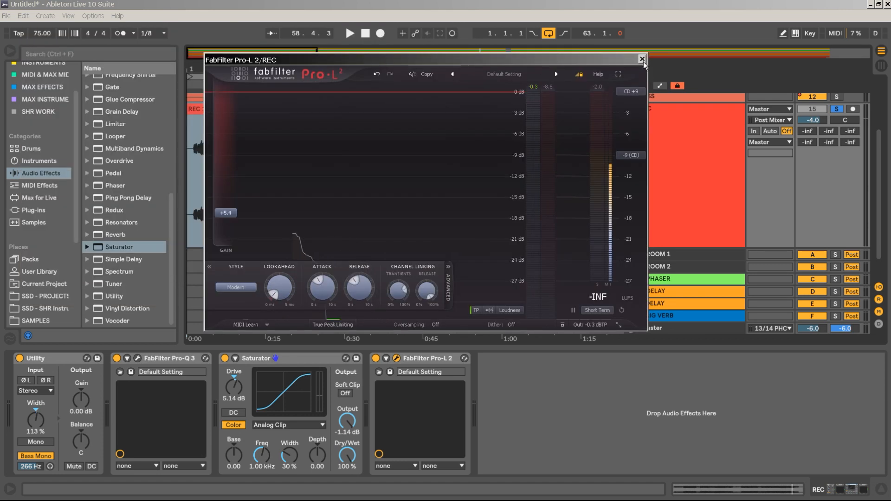
click(643, 59)
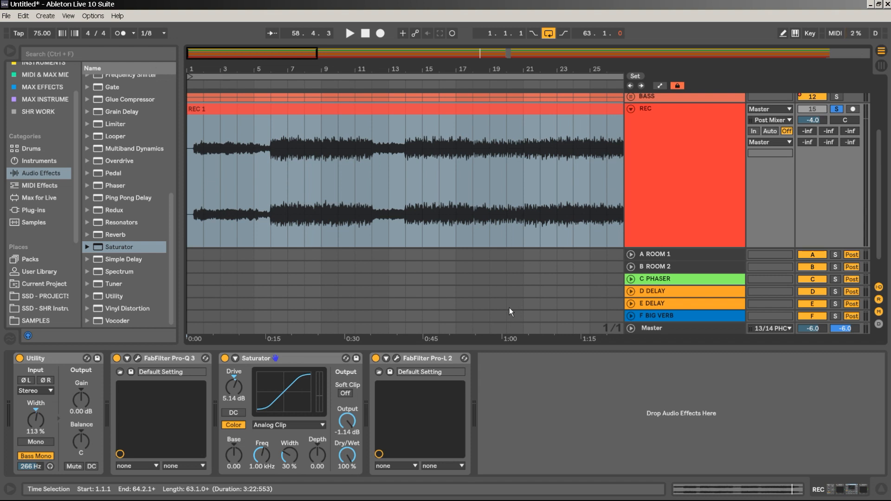
click(136, 358)
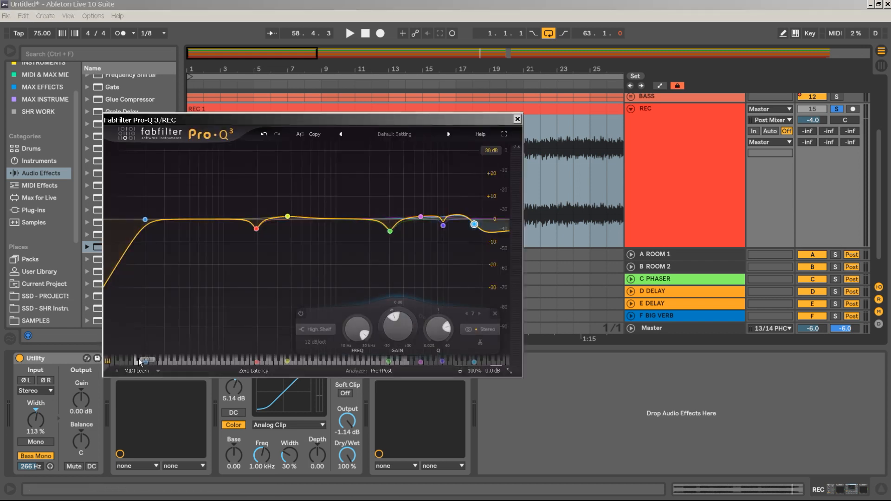
click(518, 119)
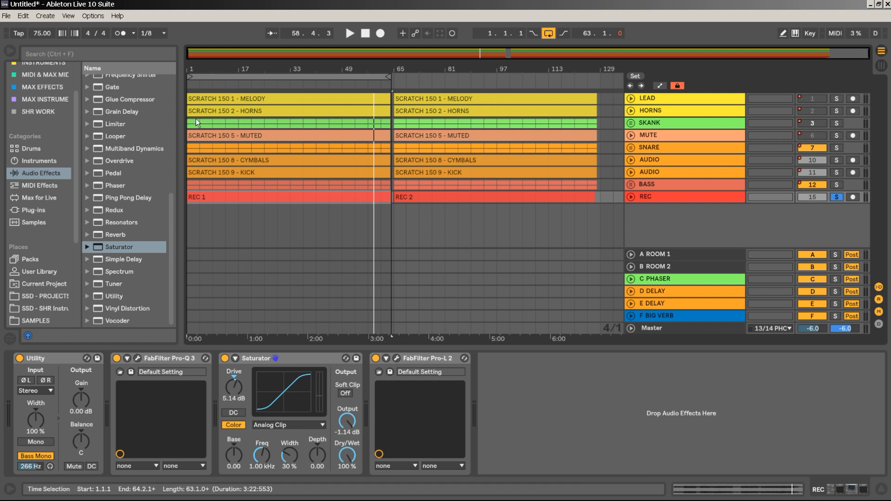
Step: Unfold the REC track in the arrangement and select the whole REC 1 clip
click(631, 197)
click(303, 114)
click(312, 114)
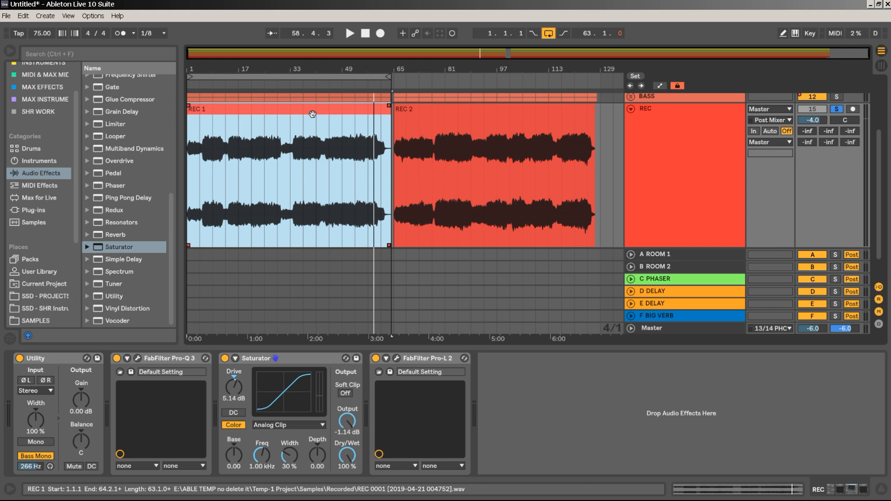
Step: Set up an audio export over the REC 1 range with REC as the rendered track, and close it without exporting
click(656, 124)
key(ctrl+shift+r)
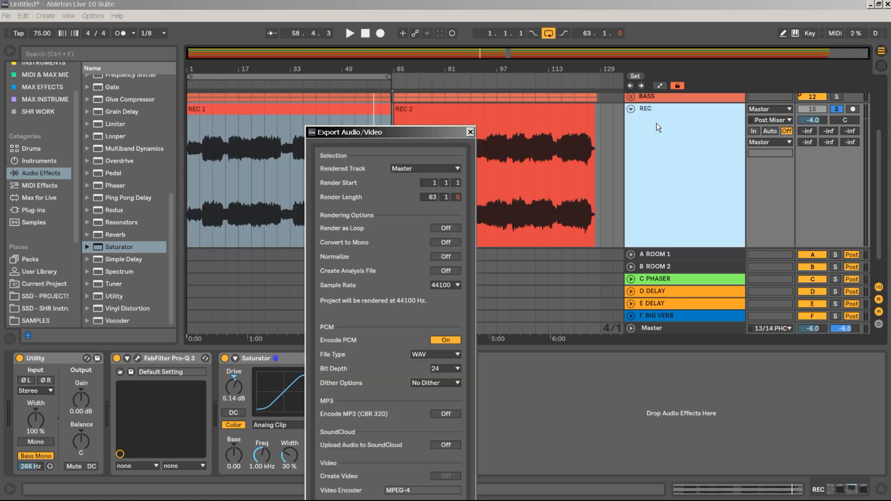
click(424, 170)
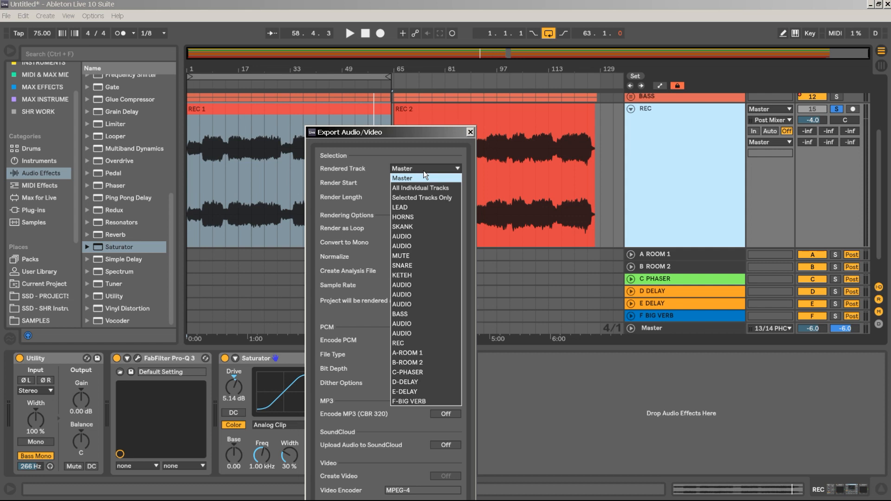
click(420, 347)
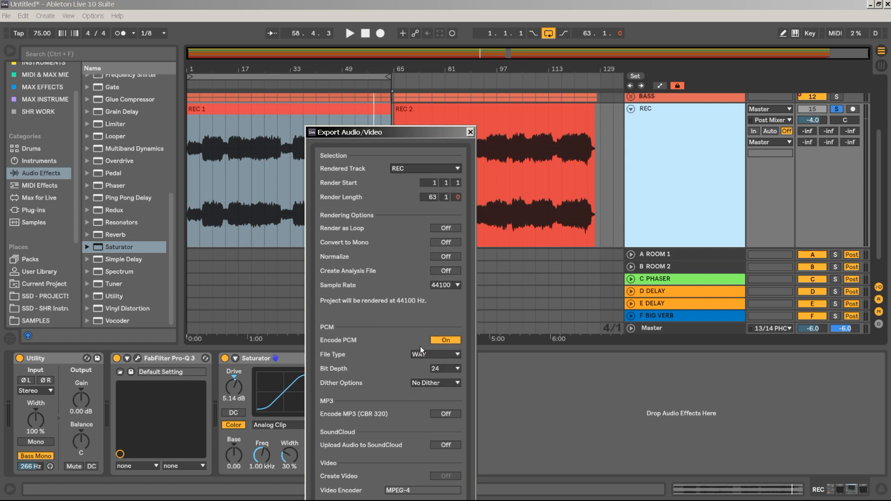
click(470, 132)
Step: Reset the REC track volume to 0 dB and select the REC 1 clip again
double_click(813, 121)
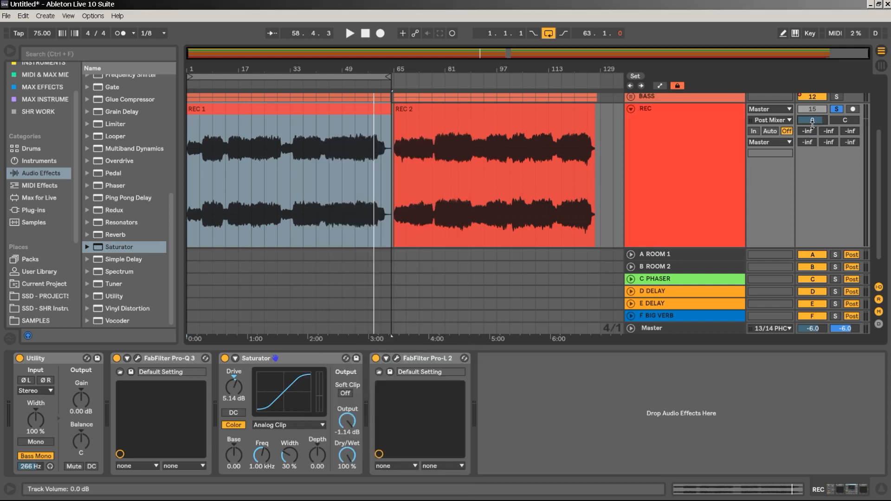
click(688, 127)
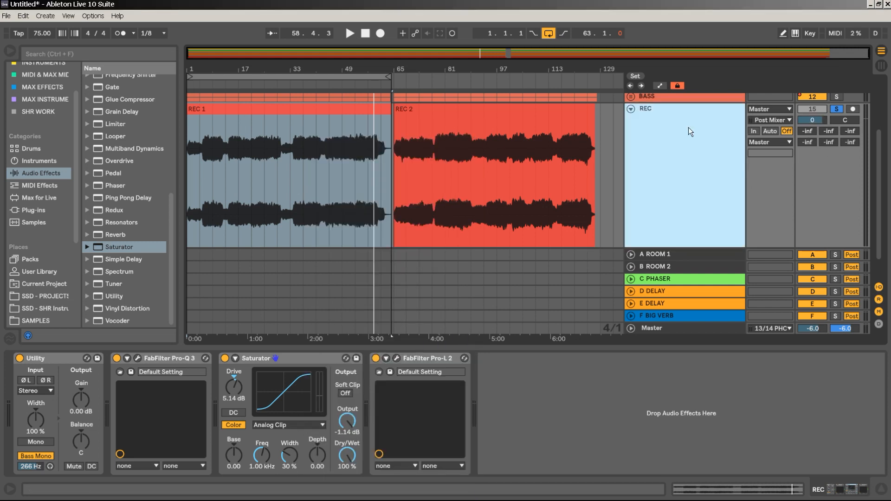
right_click(688, 128)
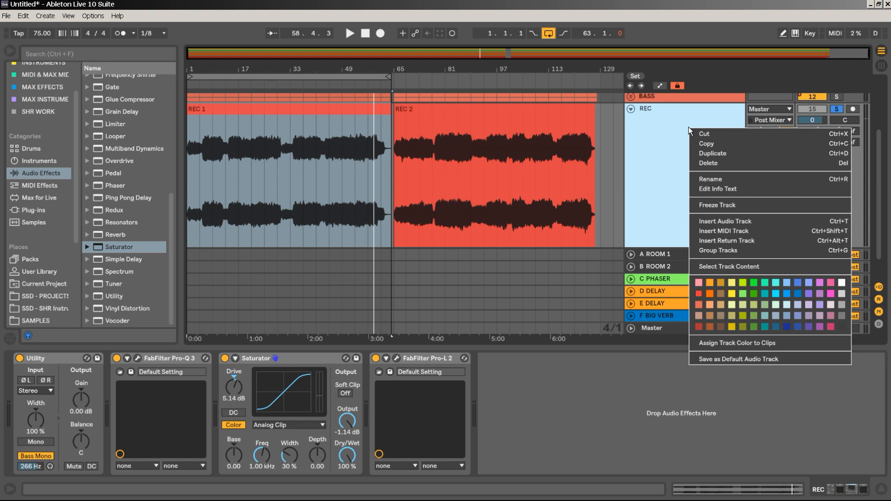
click(654, 132)
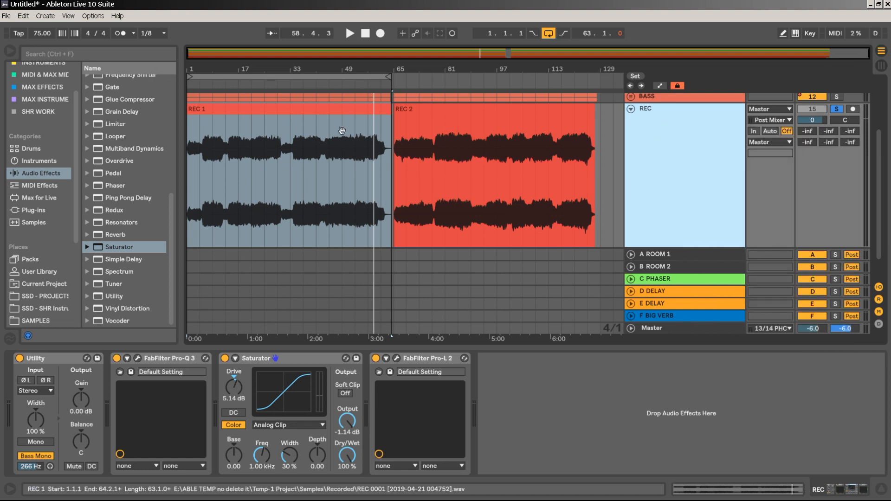
click(351, 111)
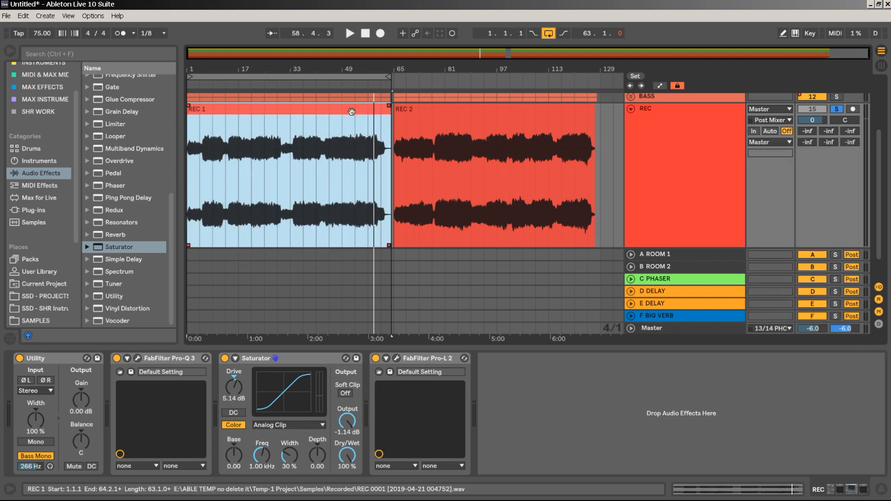
Step: Start a 24-bit WAV export of the REC 1 range and create a SCRATCH MIXES folder inside RIDDIM FROM SCRATCH 1 Project
key(ctrl+shift+r)
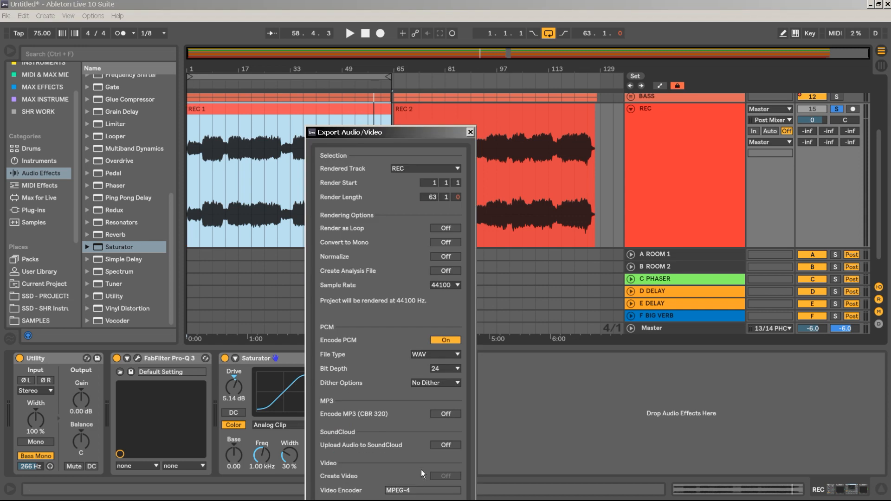
drag(404, 132, 407, 73)
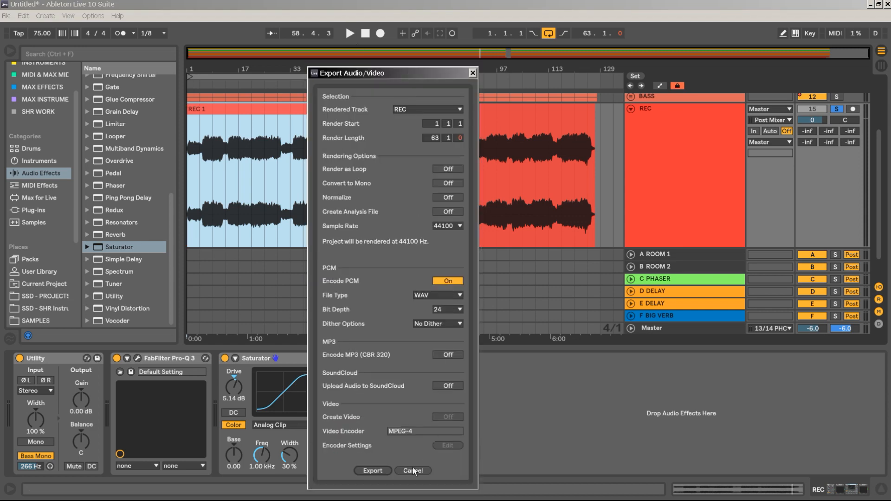
click(377, 469)
click(414, 145)
right_click(385, 269)
mouse_move(467, 391)
click(534, 385)
text(SCRATCH MIXES)
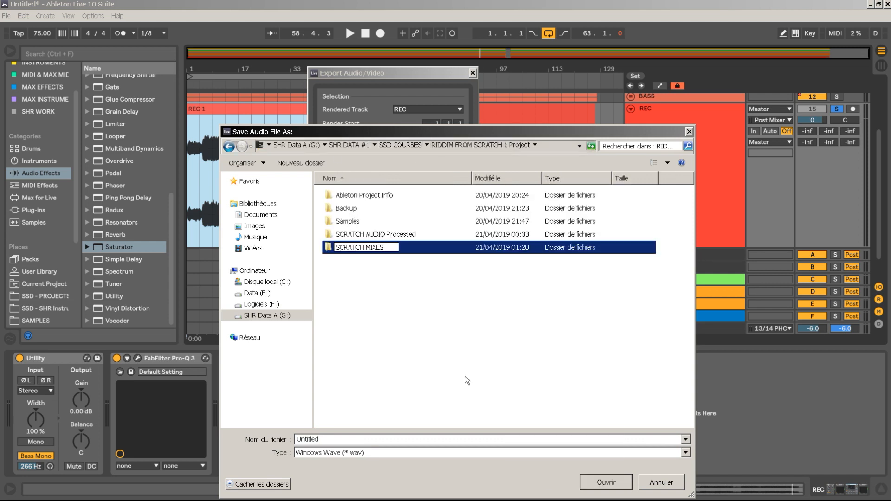
key(Return)
Step: Save the REC 1 export in the SCRATCH MIXES folder as SCRATCH DUB 1
key(Return)
text(SCRATCH DUB 1)
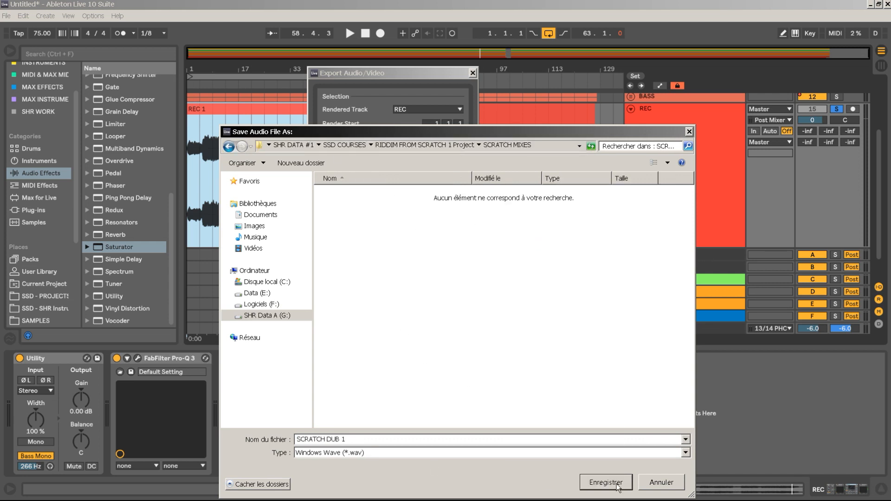
click(617, 484)
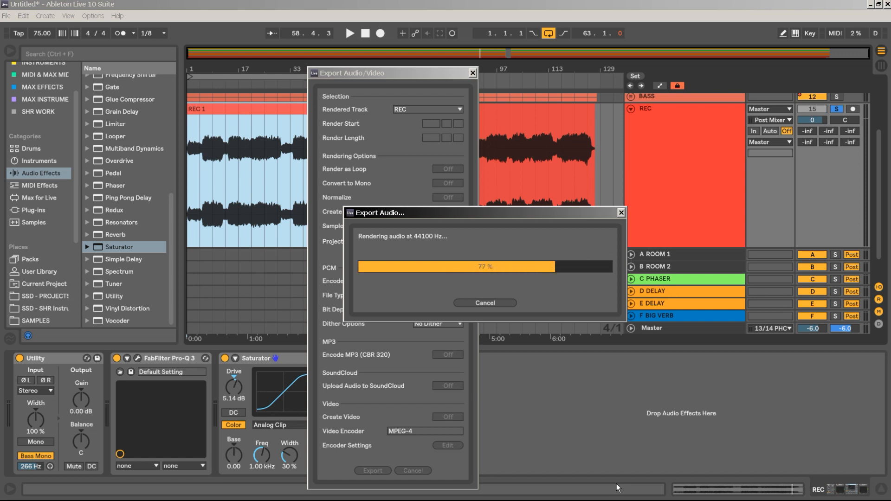
Step: Select the REC 2 clip and export its range from the REC track as SCRATCH DUB 2
click(458, 136)
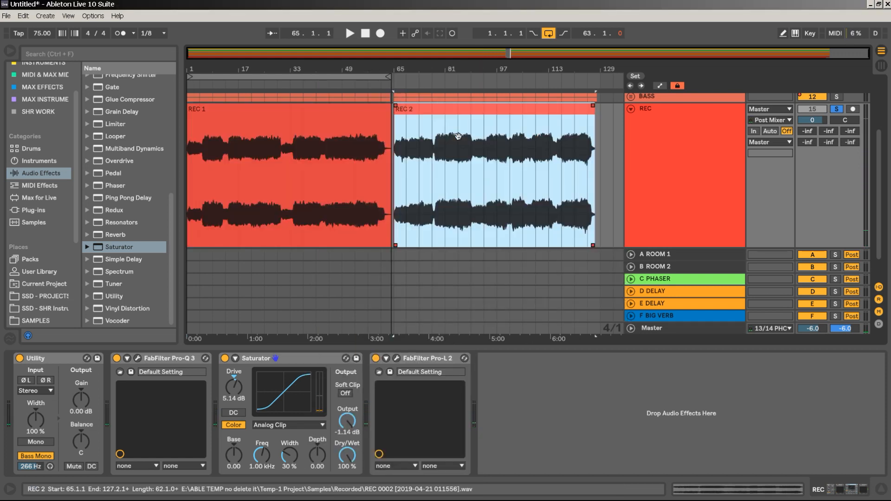
key(ctrl+shift+r)
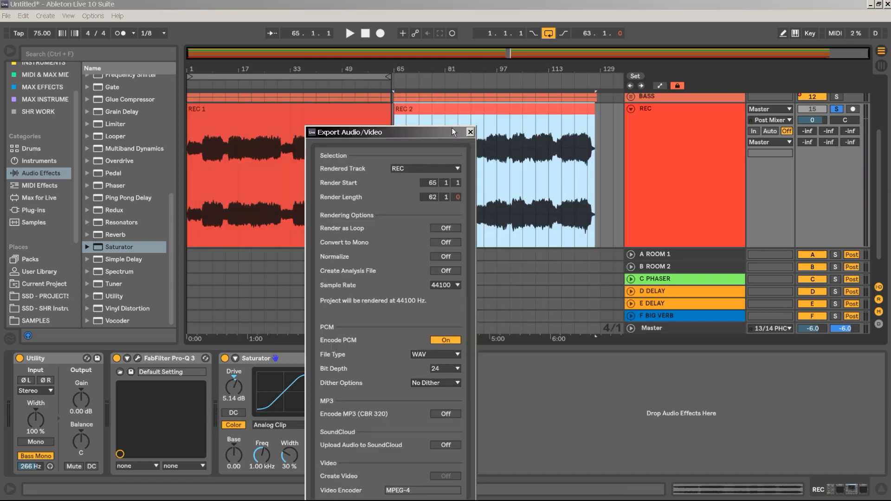
drag(394, 135, 397, 70)
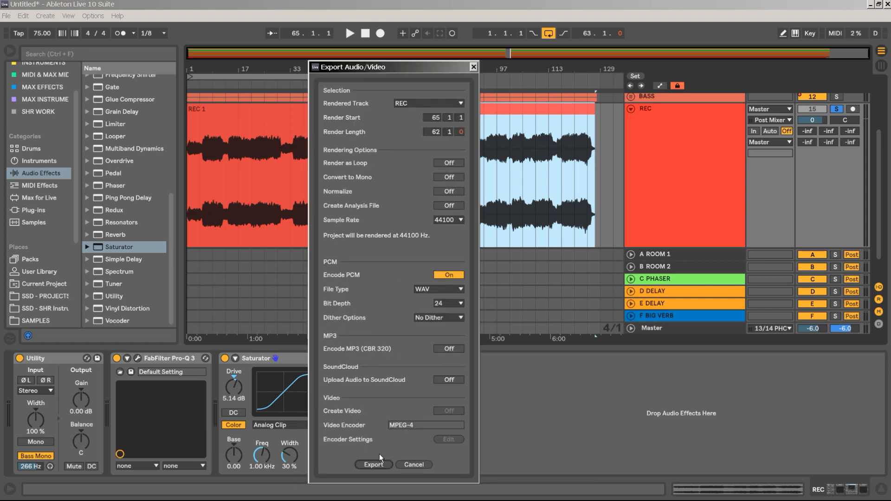
click(378, 465)
click(349, 433)
key(BackSpace)
text(2)
key(Return)
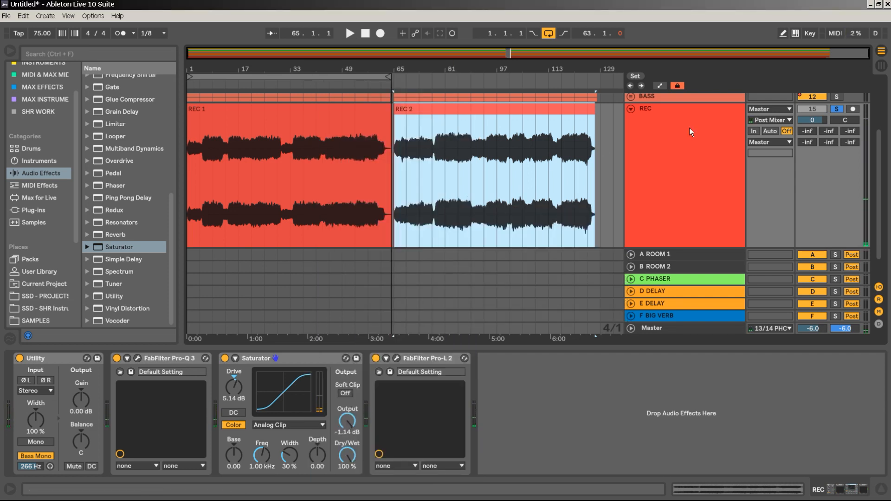
Step: Unlock the automation envelopes and fold the REC track in the arrangement
click(677, 86)
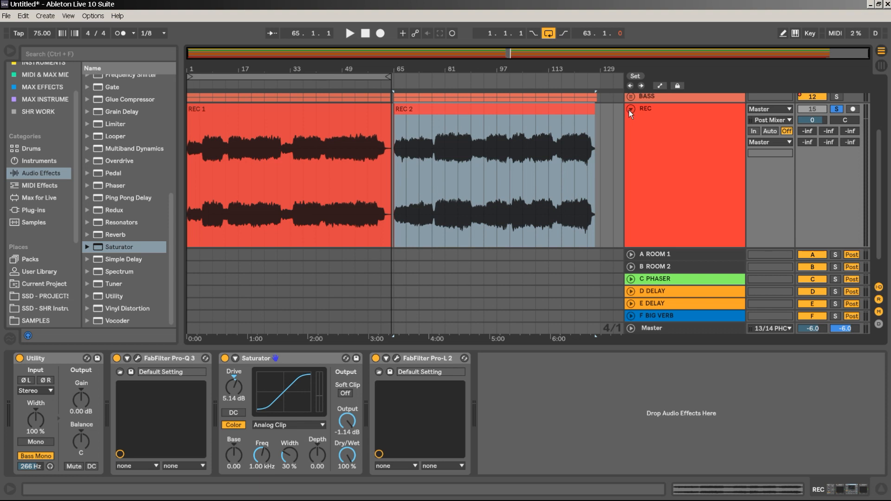
click(630, 110)
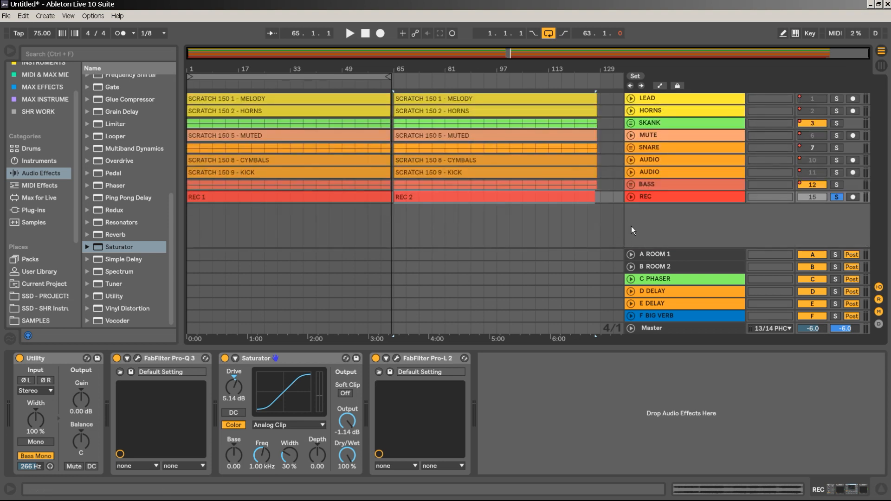
Step: Save the Live Set as SCRATCH DUBMIXING in the project's SCRATCH AUDIO Processed folder
click(6, 16)
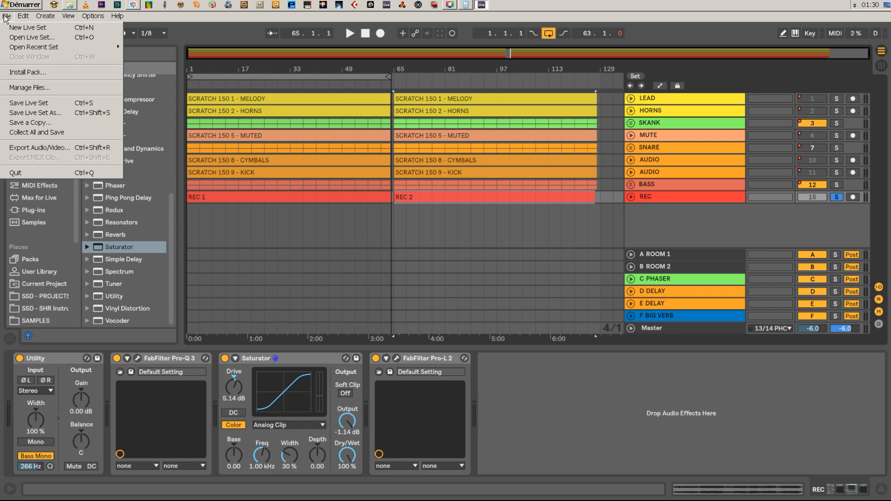
click(39, 114)
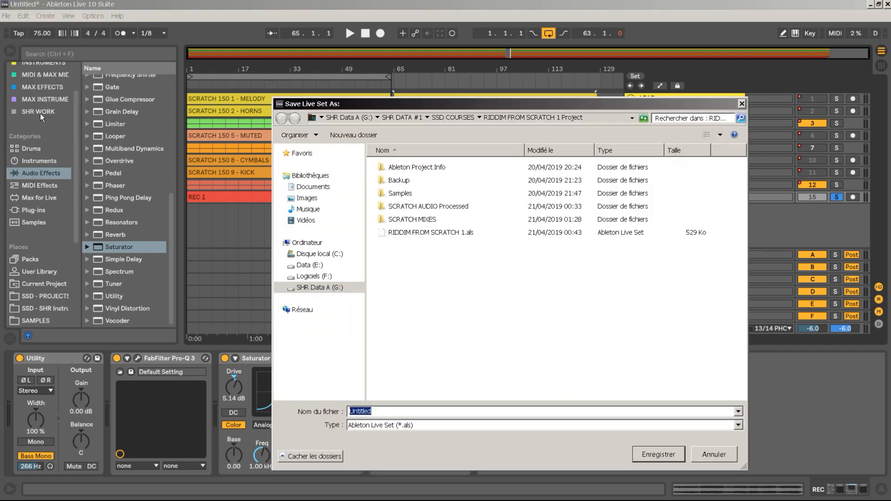
double_click(449, 212)
double_click(400, 406)
text(SCRATCH)
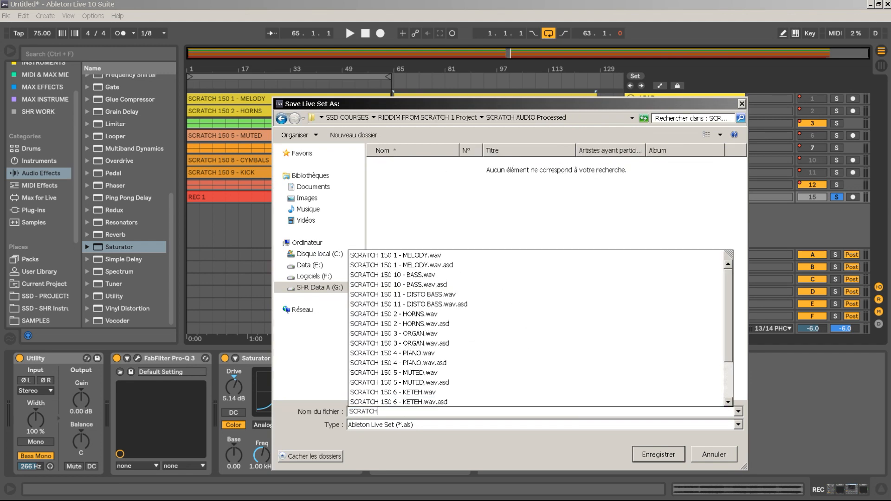
text( DUBMIXING)
key(Return)
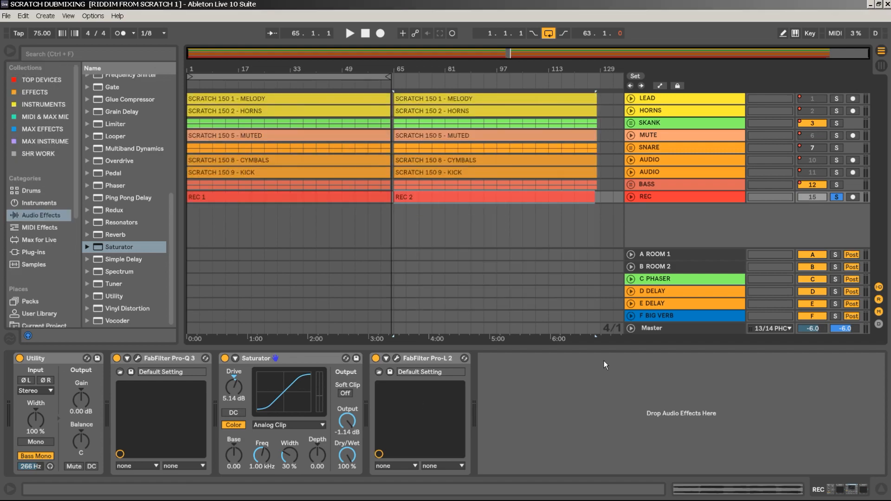
Step: Switch to Sound Forge Pro and open SCRATCH DUB 1.wav and SCRATCH DUB 2.wav together from the SCRATCH MIXES folder
click(883, 7)
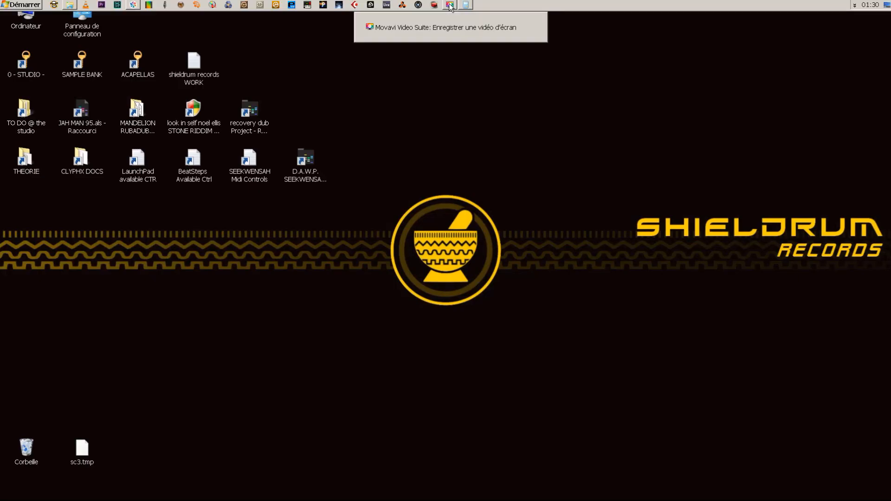
click(435, 5)
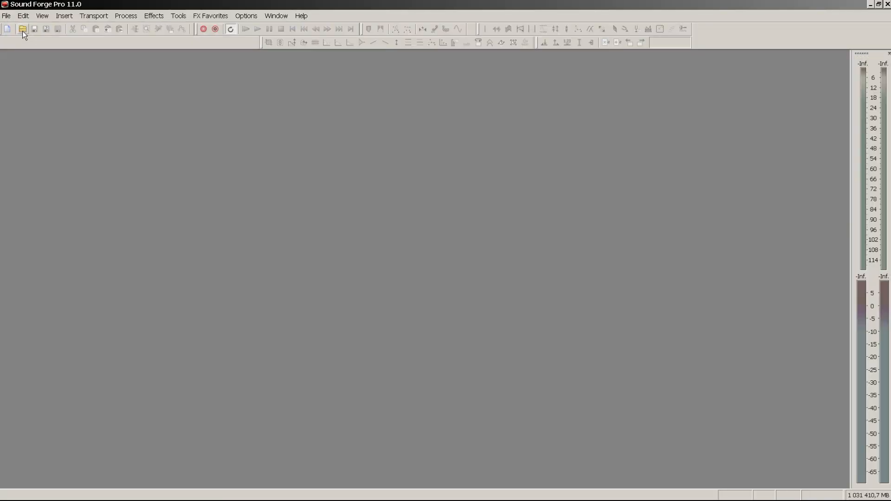
click(22, 29)
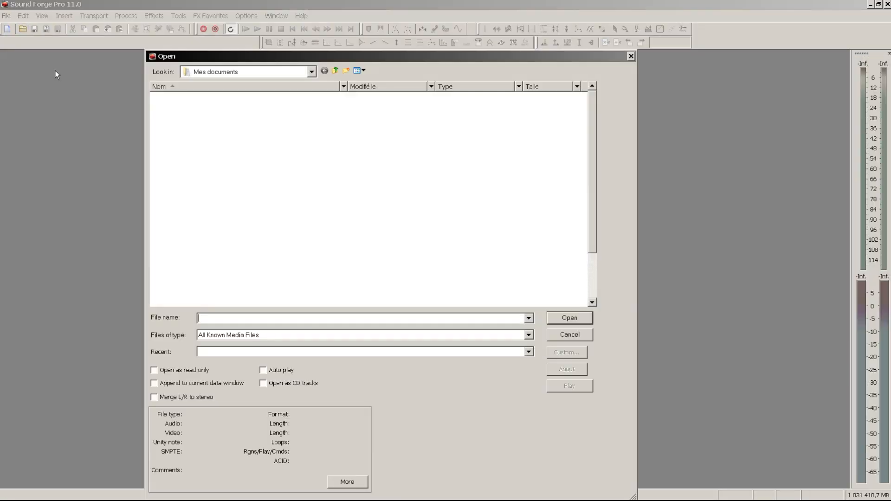
click(338, 73)
click(338, 74)
double_click(460, 102)
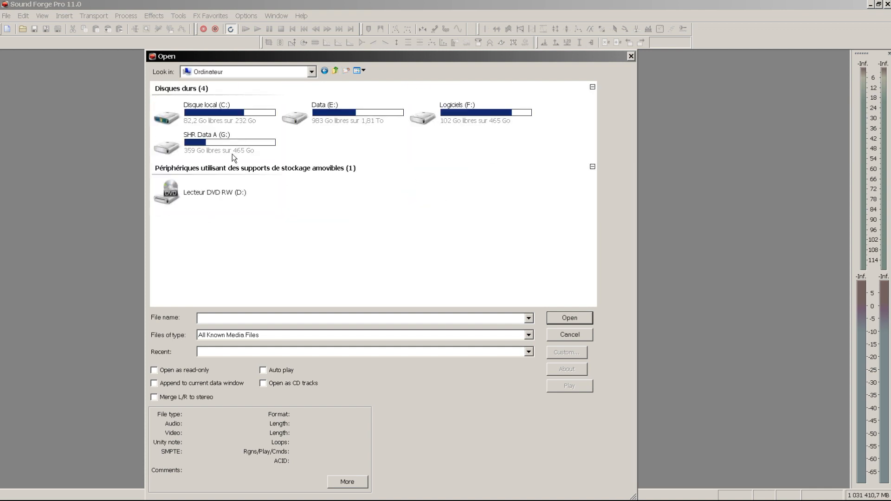
double_click(232, 151)
double_click(189, 175)
double_click(197, 135)
double_click(198, 136)
drag(205, 139, 186, 96)
click(570, 318)
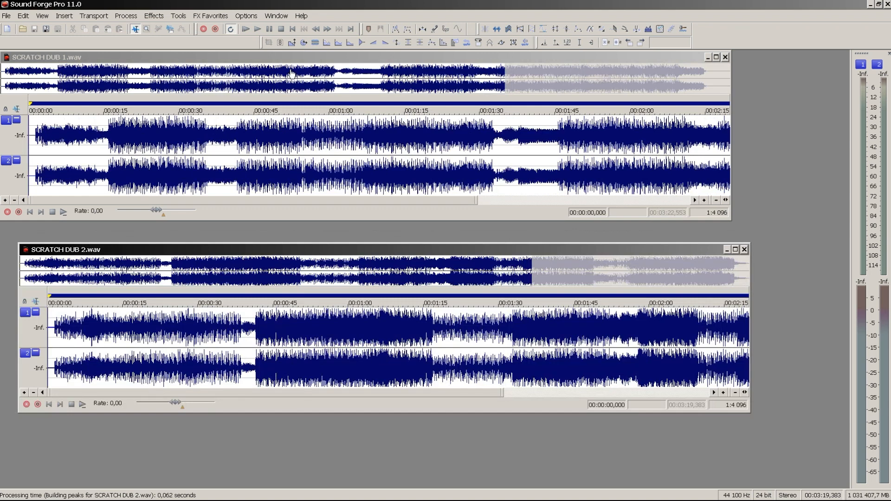
Step: Play SCRATCH DUB 1.wav, examine its peaks up close and its full waveform, and stop playback
drag(305, 58, 352, 102)
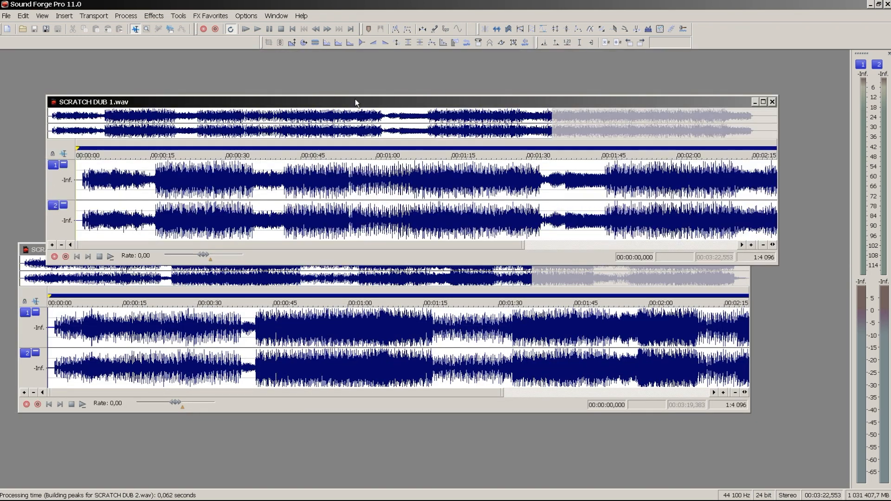
drag(341, 102, 349, 88)
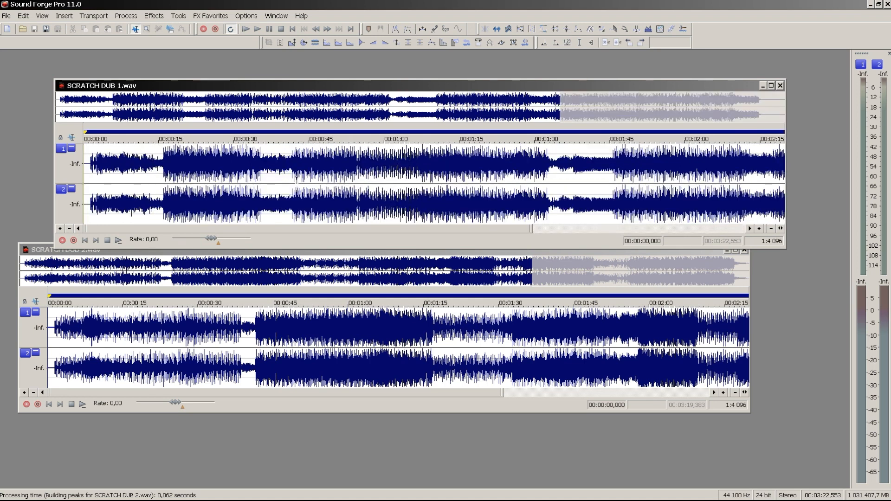
key(space)
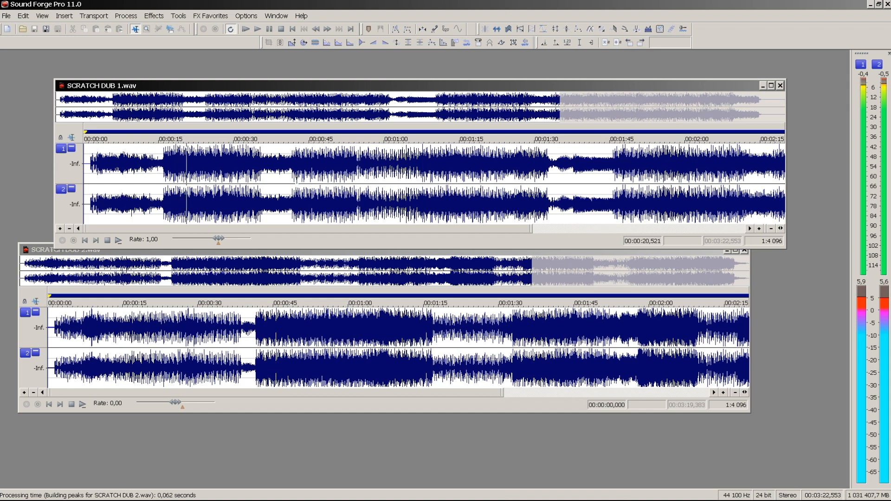
scroll(252, 197, up, 4)
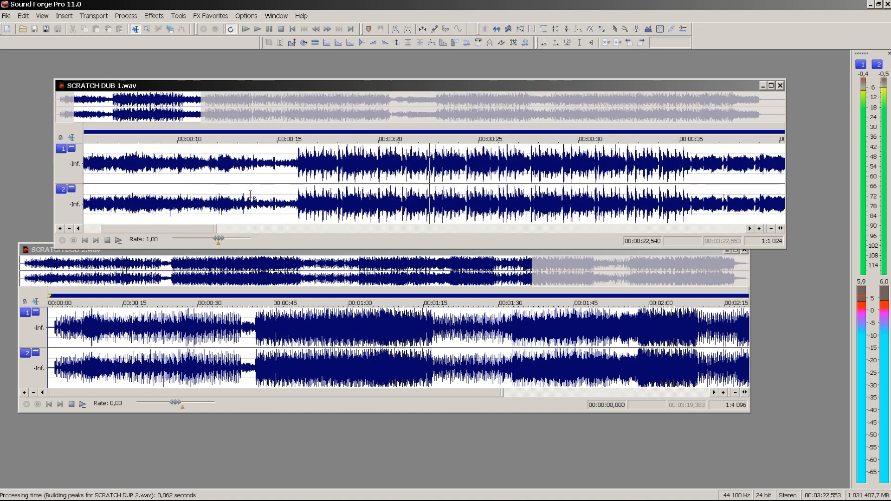
scroll(533, 177, up, 1)
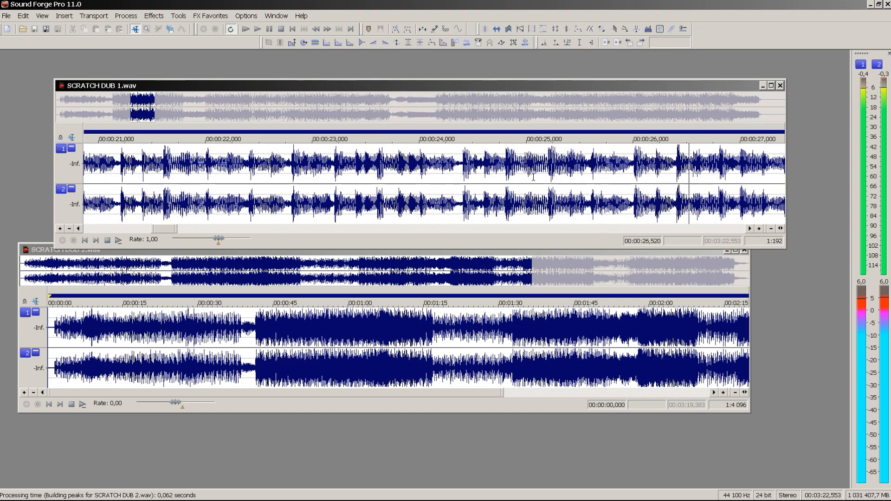
scroll(536, 187, down, 5)
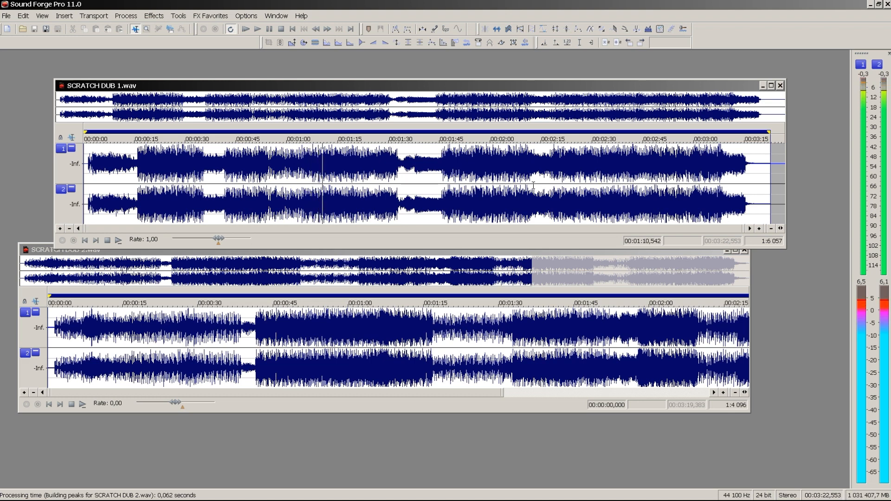
key(space)
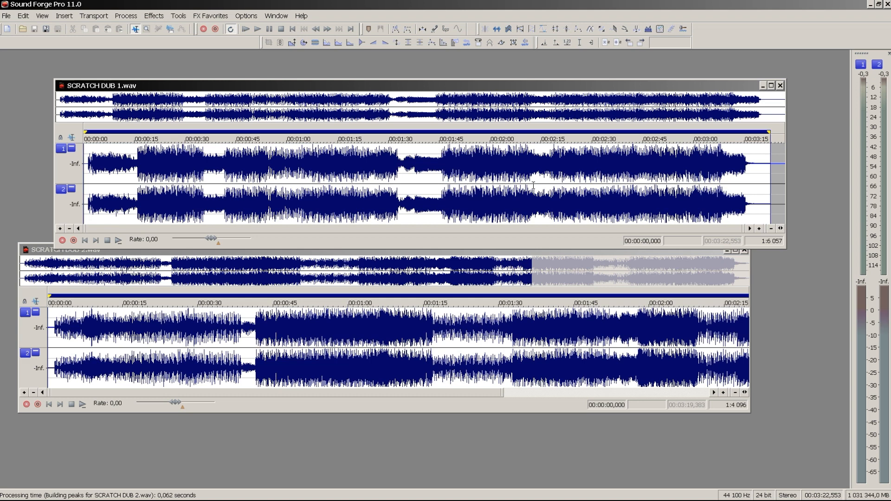
Step: Bring the SCRATCH DUB 2.wav window forward, play it and examine its levels and full waveform
drag(38, 252, 79, 147)
key(space)
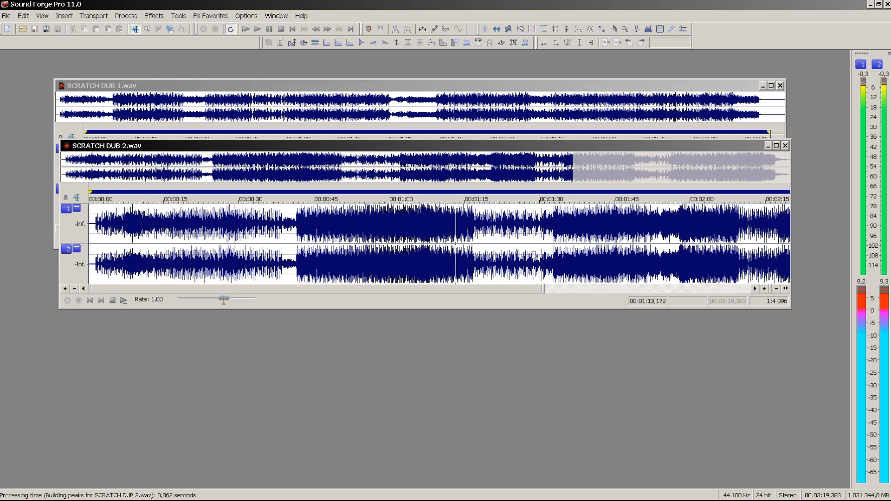
key(ctrl+Up)
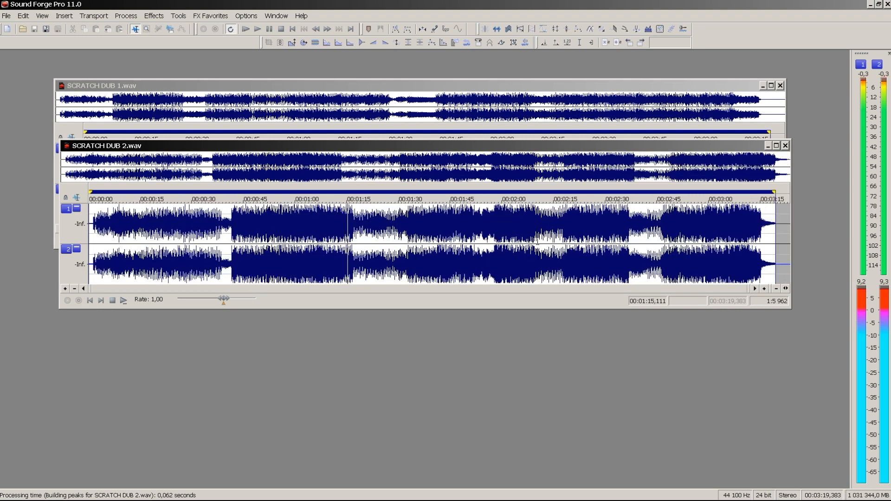